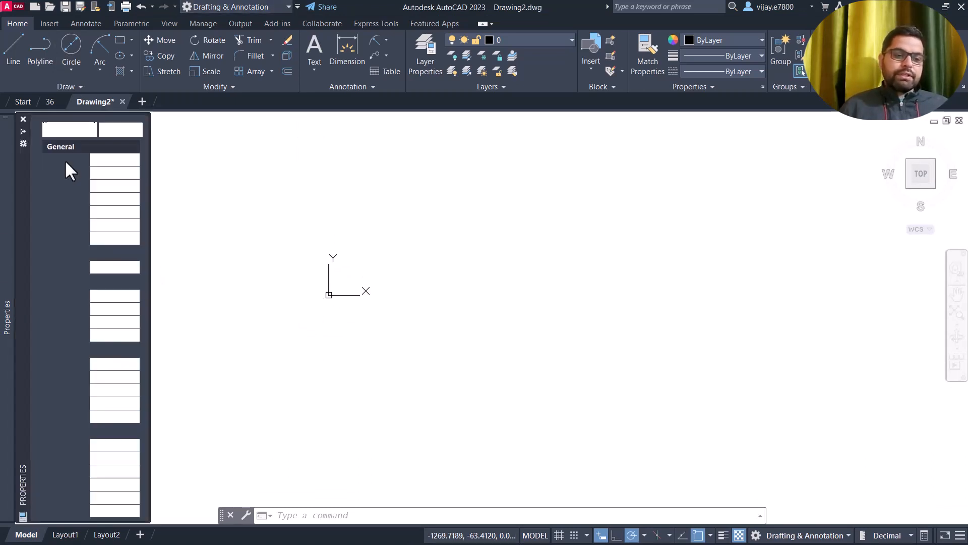
# - Draw a circle with a diameter of 45 centred at the origin (0,0)
pyautogui.click(66, 55)
pyautogui.click(68, 46)
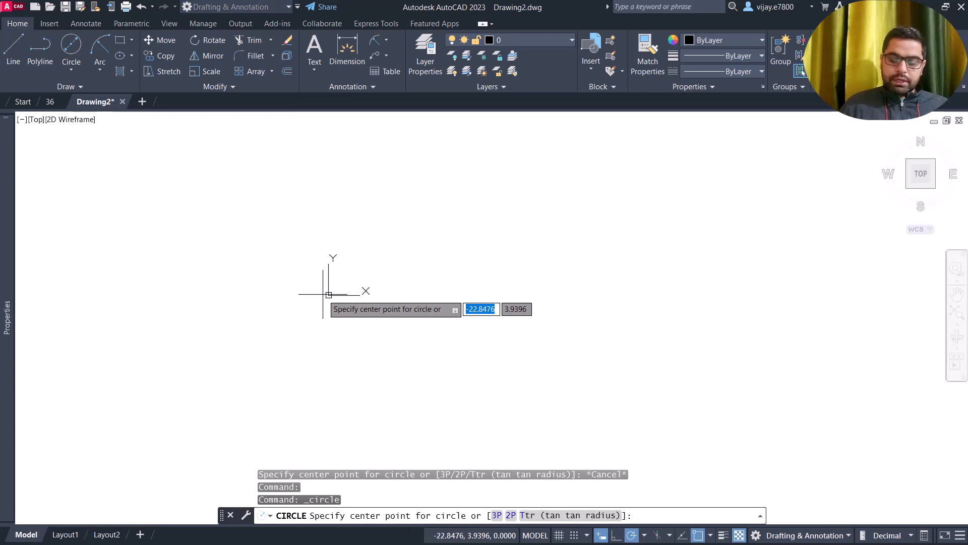
pyautogui.write('0')
pyautogui.press('Tab')
pyautogui.write('0')
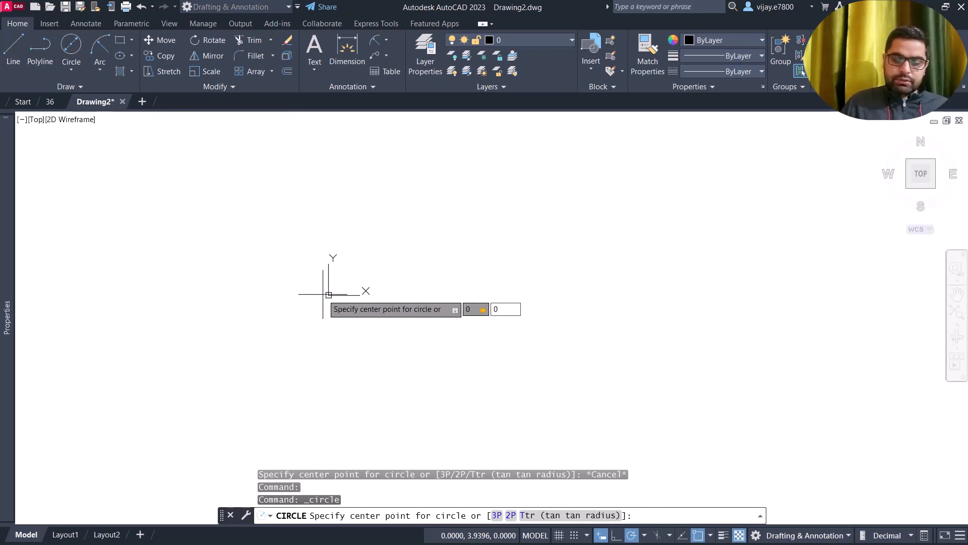
pyautogui.press('Return')
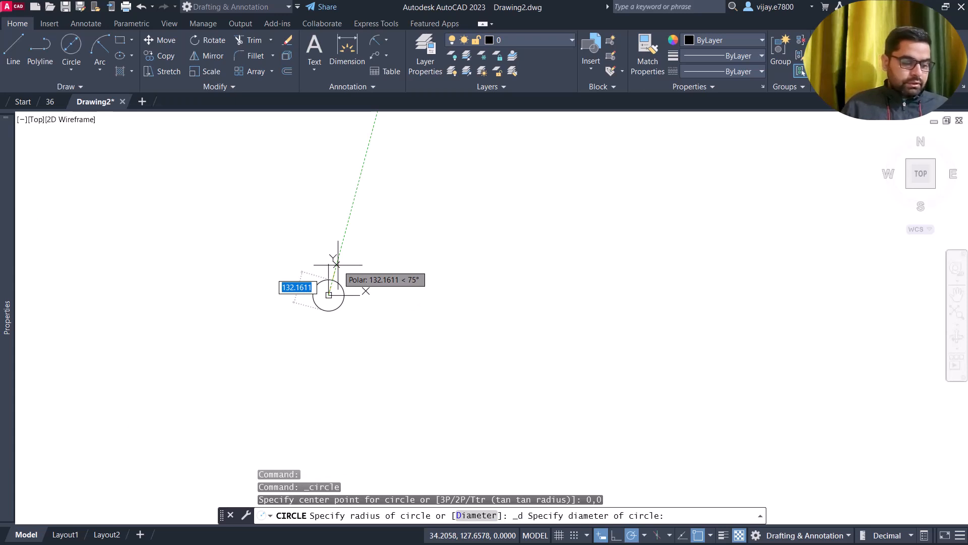
pyautogui.write('45')
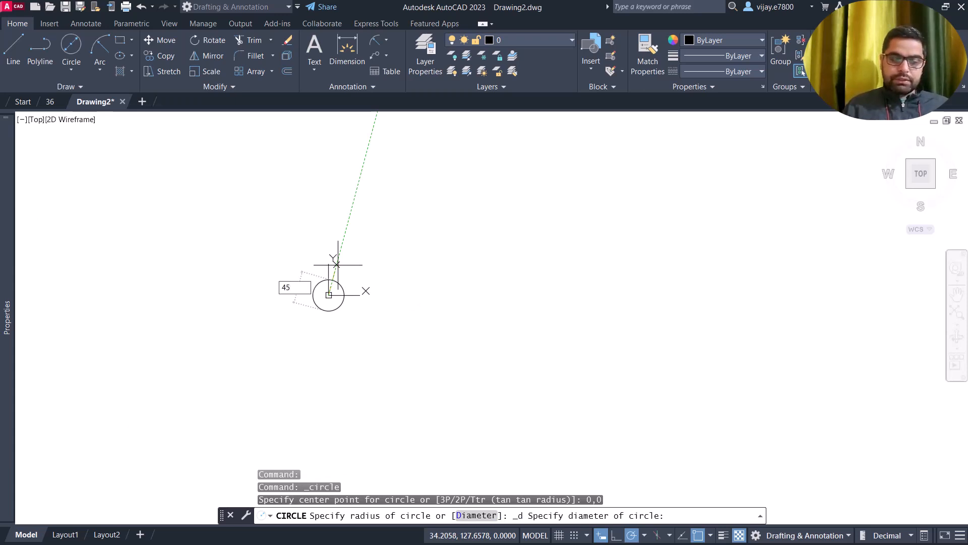
pyautogui.press('Return')
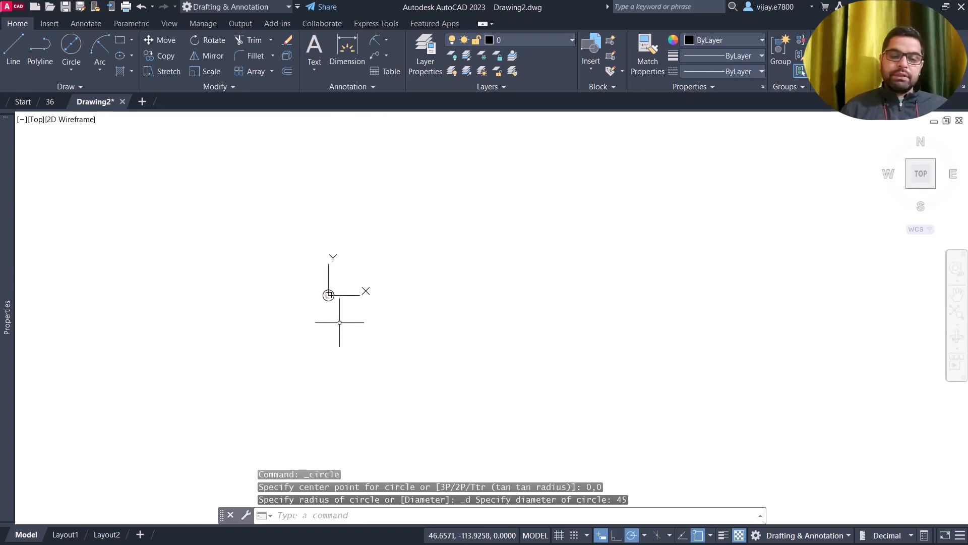
# - Draw a second circle with a diameter of 75, concentric with the circle at the origin
pyautogui.scroll(5, 289, 270)
pyautogui.scroll(1, 363, 296)
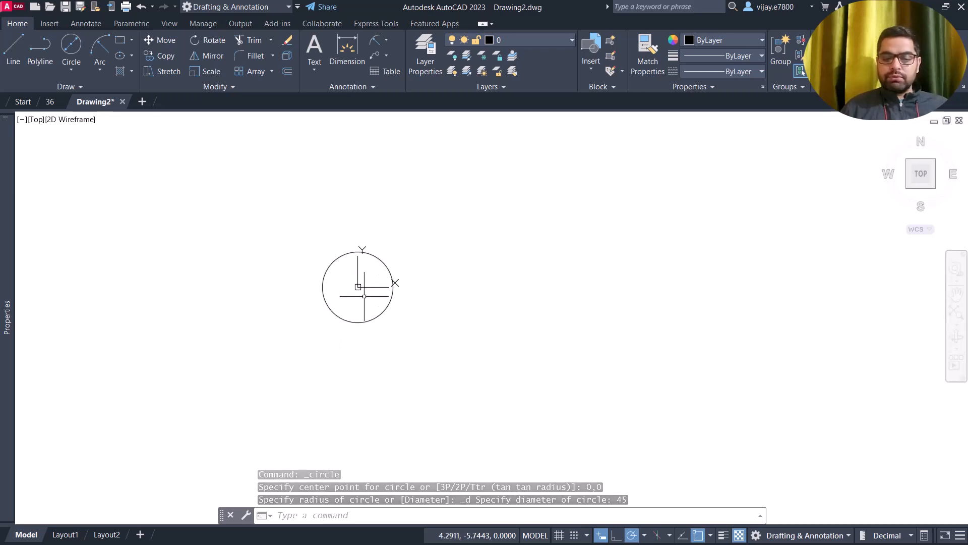
pyautogui.scroll(1, 366, 295)
pyautogui.scroll(-1, 360, 292)
pyautogui.moveTo(342, 278); pyautogui.dragTo(341, 307, button='middle')
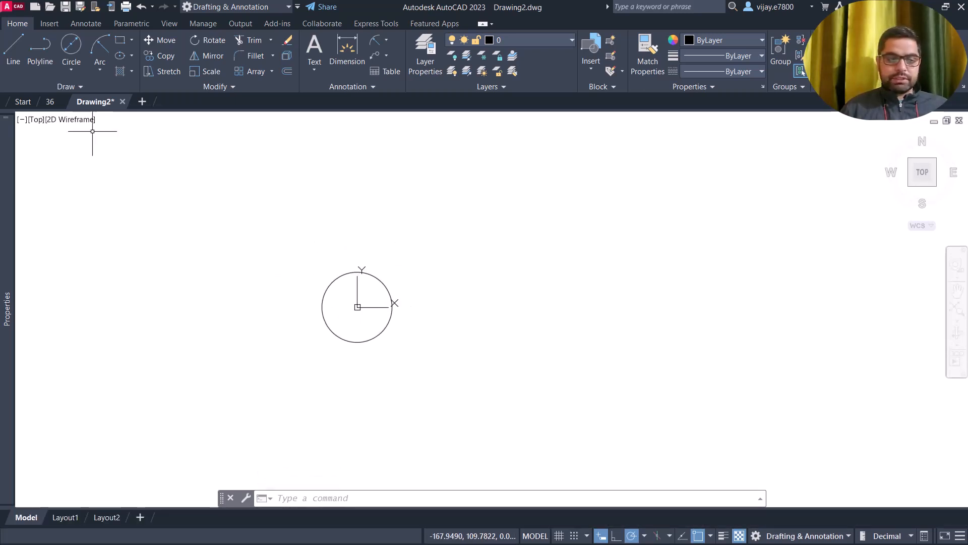
pyautogui.click(69, 47)
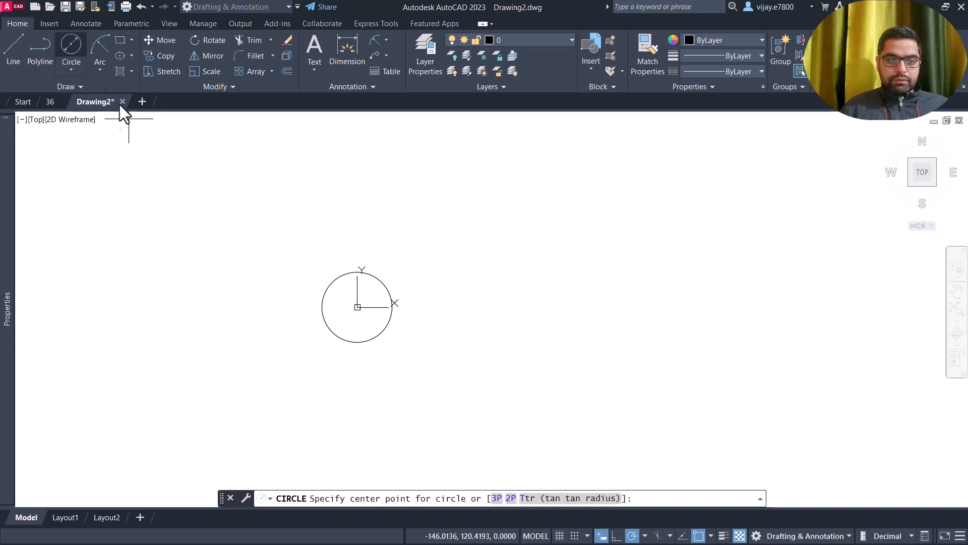
pyautogui.click(375, 314)
pyautogui.click(484, 498)
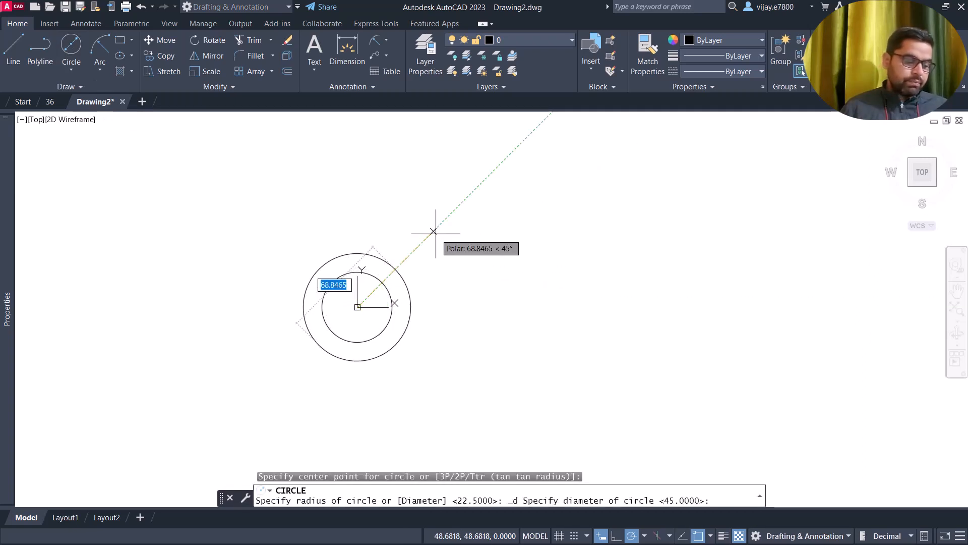
pyautogui.write('75')
pyautogui.press('Return')
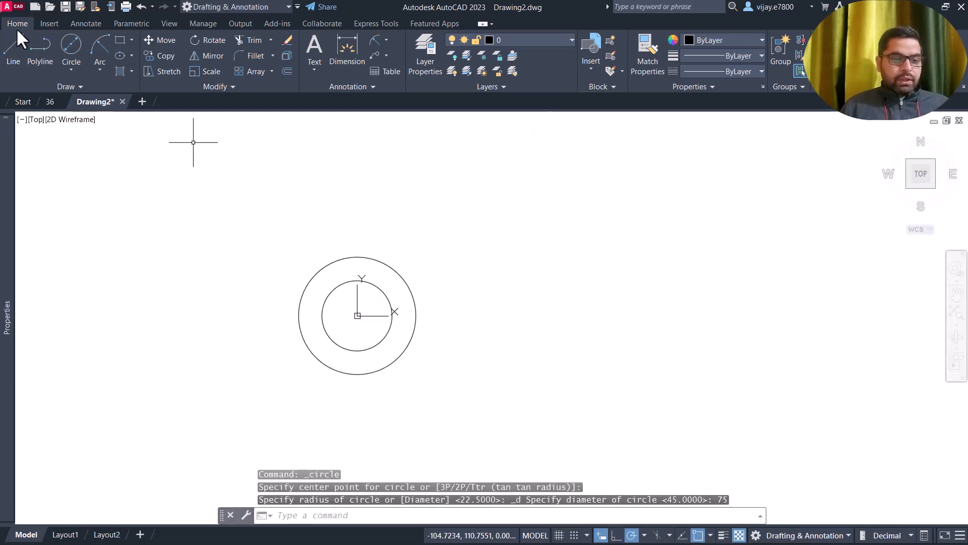
# - Draw connected lines from the circles' centre up to the outer circle's top quadrant, 15 further up, and 38 horizontally to the right
pyautogui.click(15, 49)
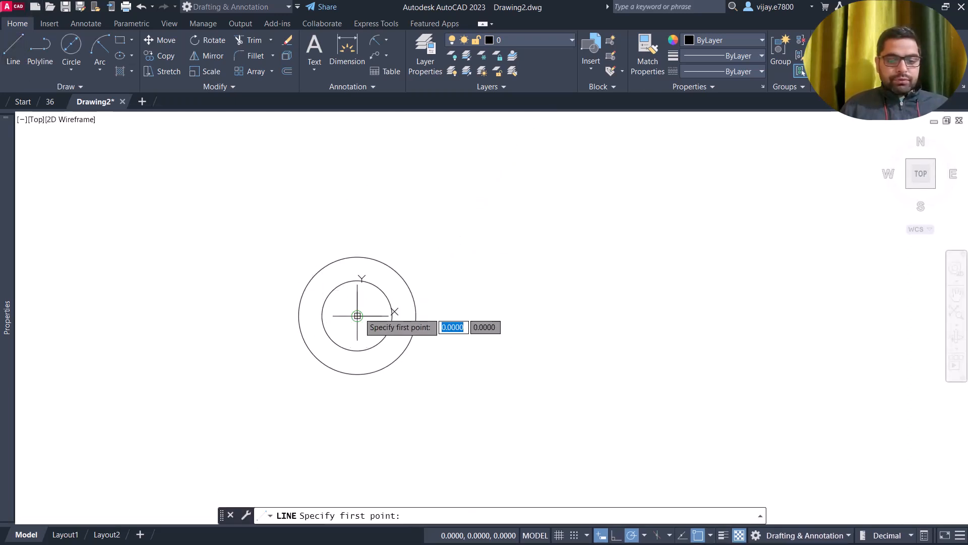
pyautogui.click(357, 315)
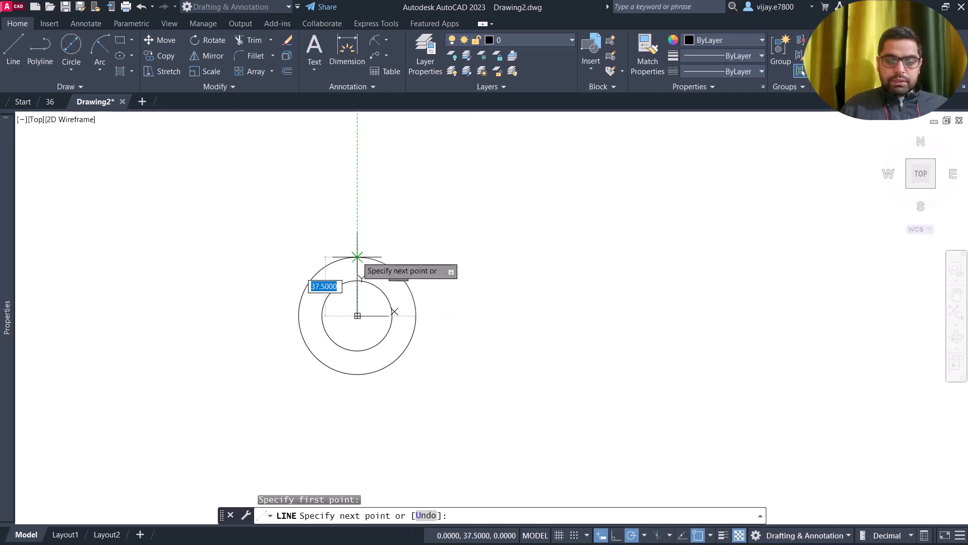
pyautogui.click(358, 257)
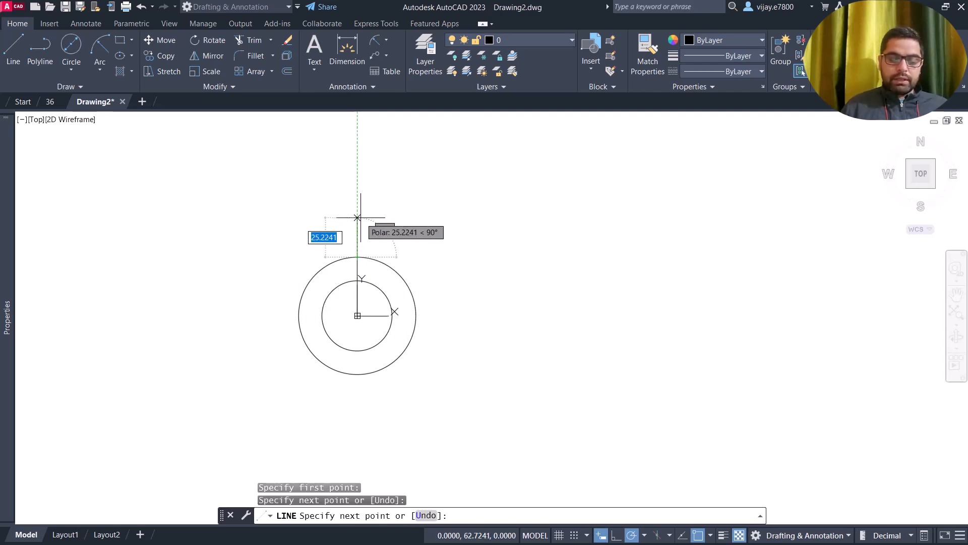
pyautogui.write('15')
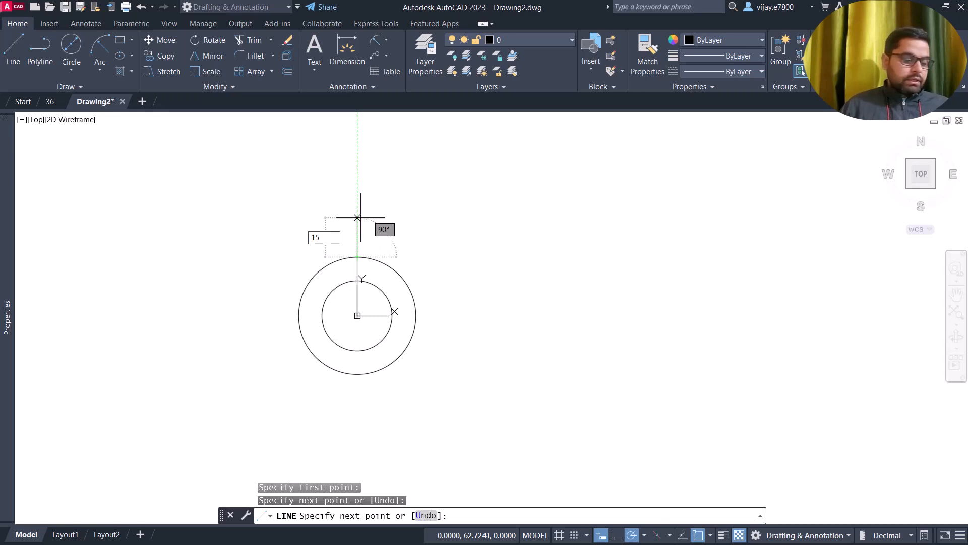
pyautogui.press('Return')
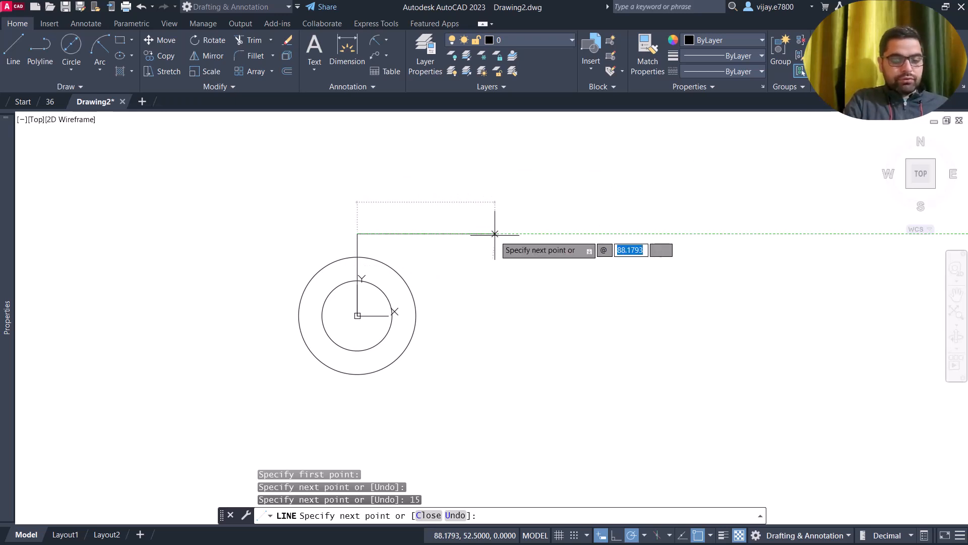
pyautogui.write('38')
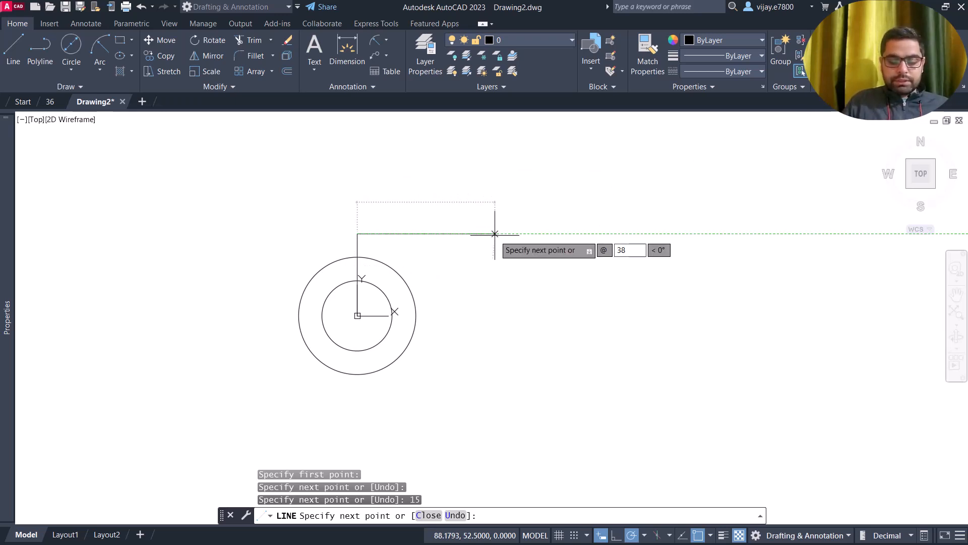
pyautogui.press('Return')
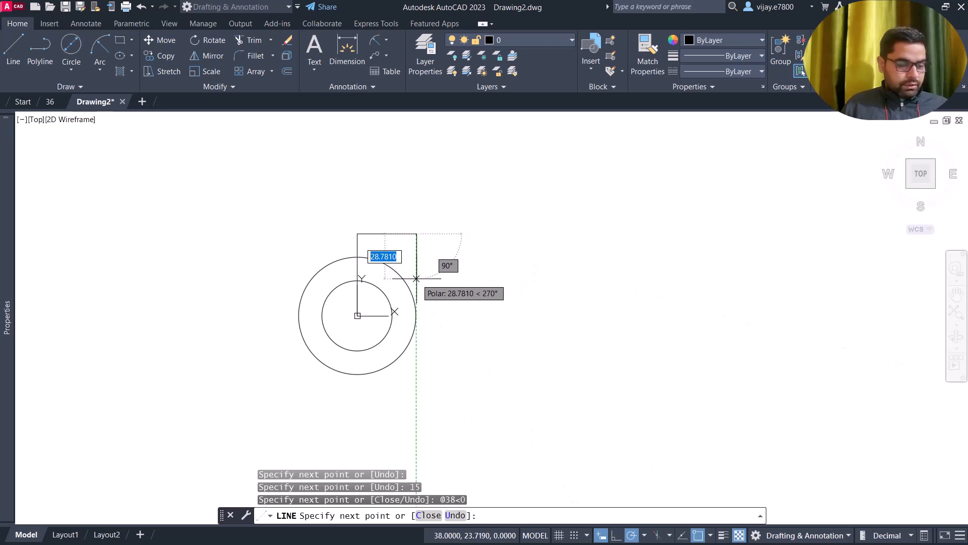
pyautogui.rightClick(443, 260)
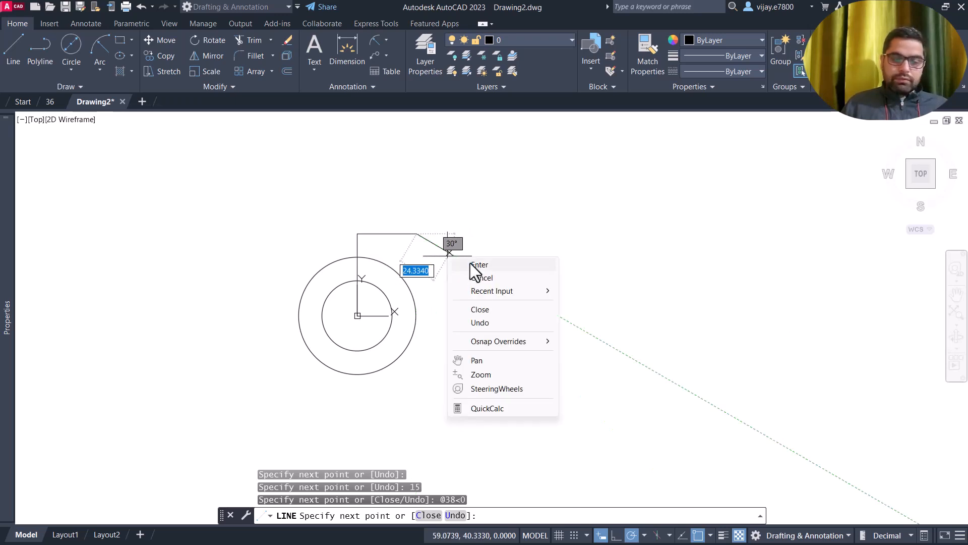
pyautogui.click(470, 262)
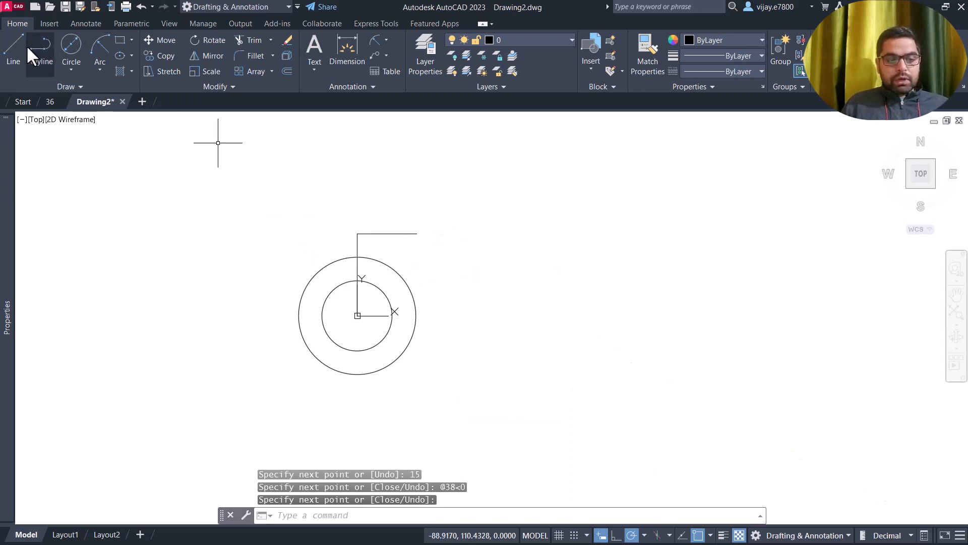
# - Draw a horizontal line 60 long at 0° from the centre of the circles
pyautogui.click(6, 53)
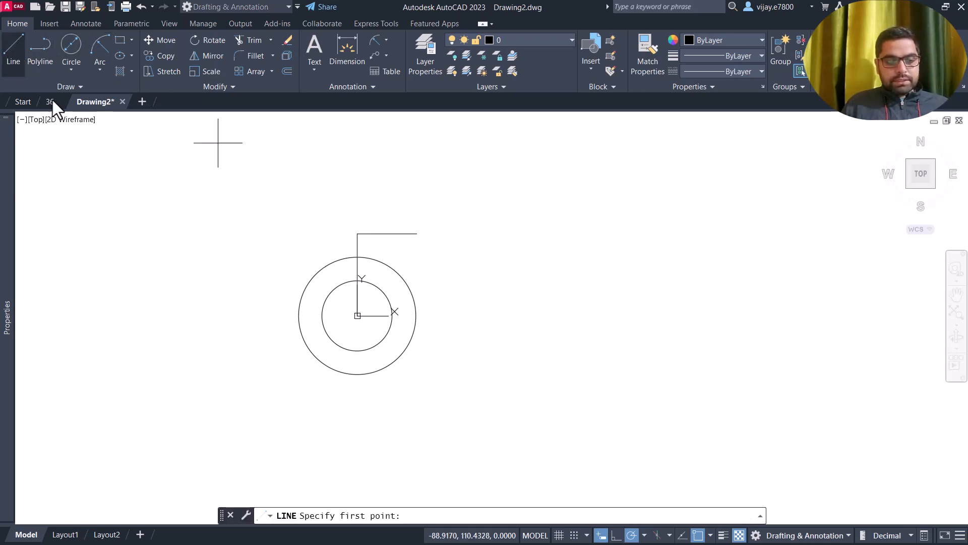
pyautogui.click(357, 316)
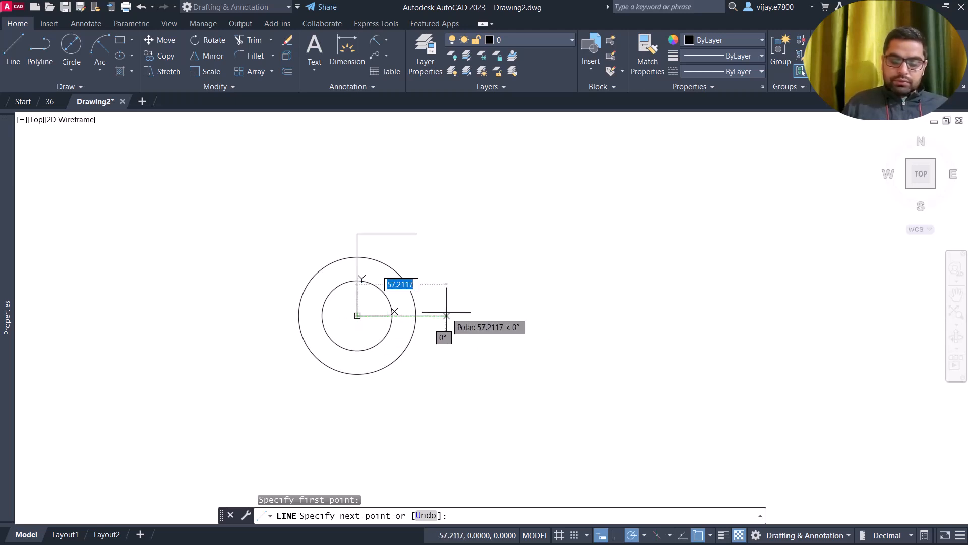
pyautogui.write('@60<0')
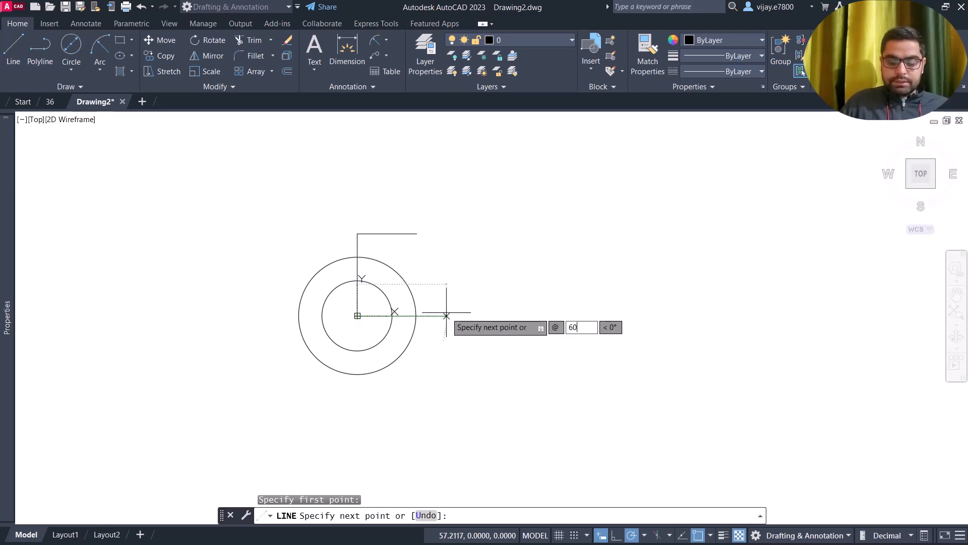
pyautogui.press('Return')
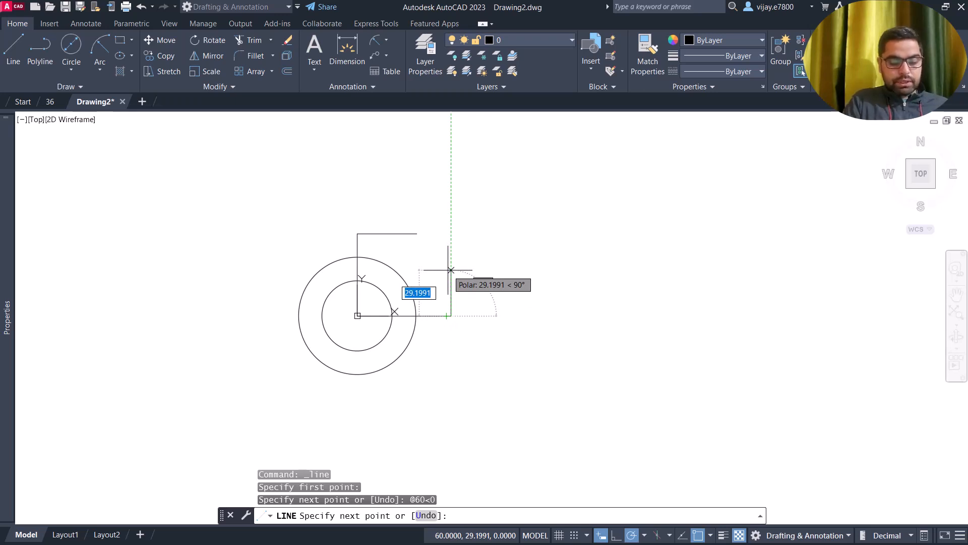
# - Continue from the horizontal line's end with a segment of 22 at 90° and one of 44 at -90°, and finish the line
pyautogui.write('@')
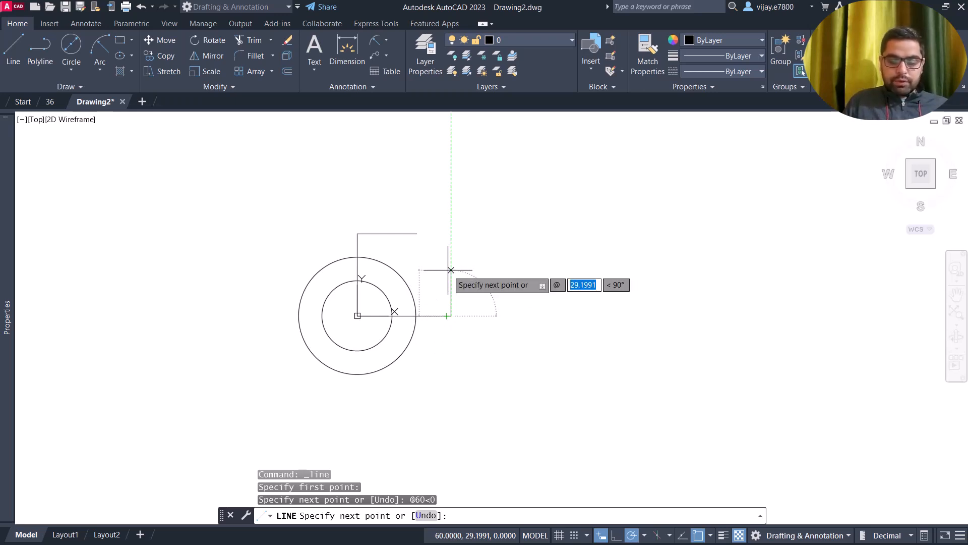
pyautogui.write('22')
pyautogui.press('Tab')
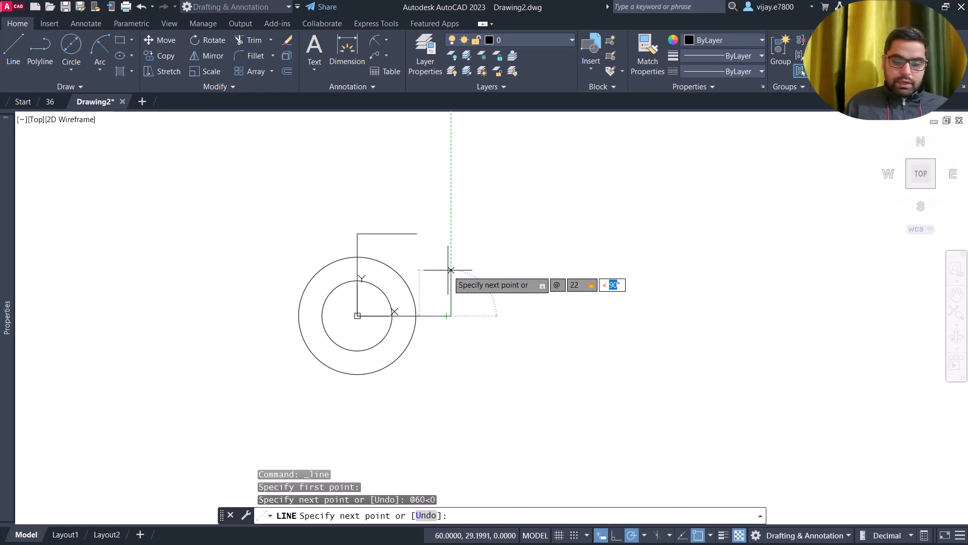
pyautogui.write('90')
pyautogui.press('Return')
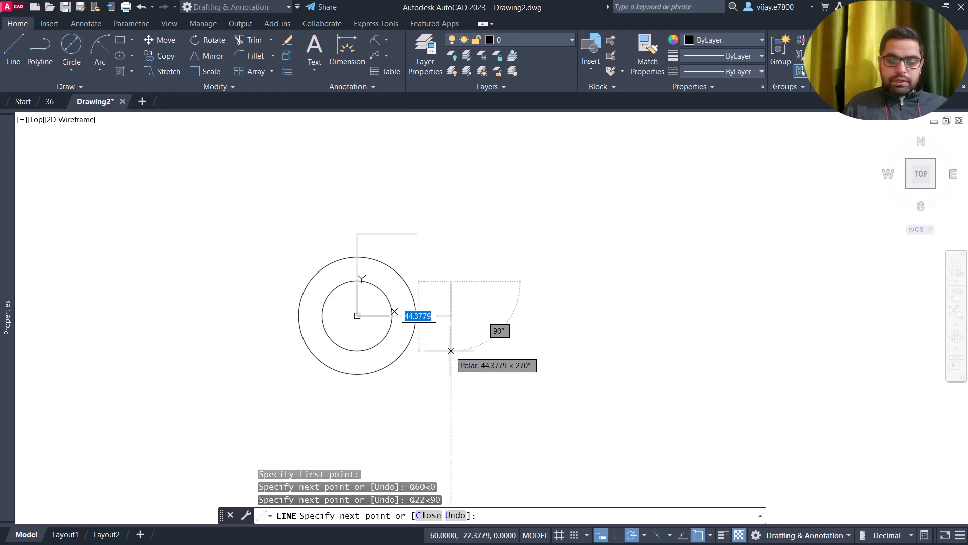
pyautogui.write('@')
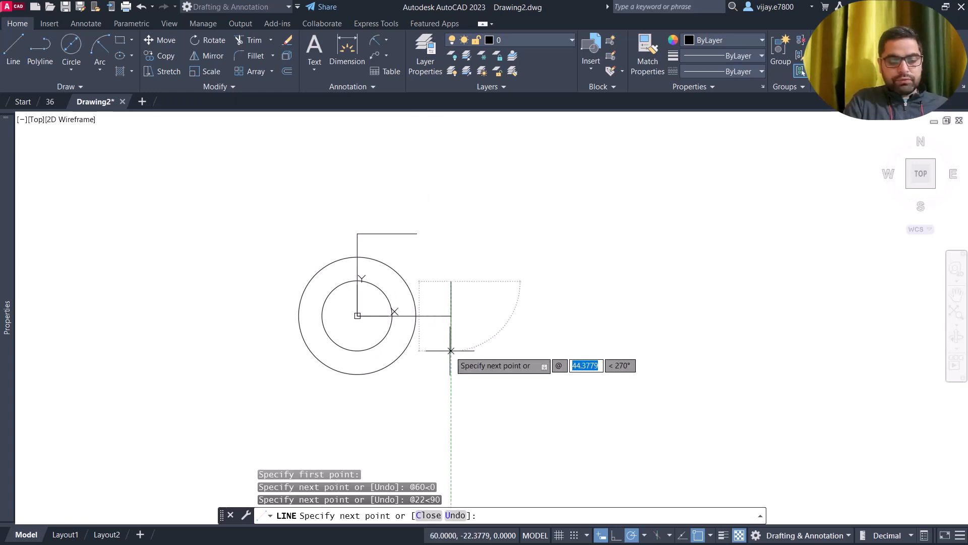
pyautogui.write('44')
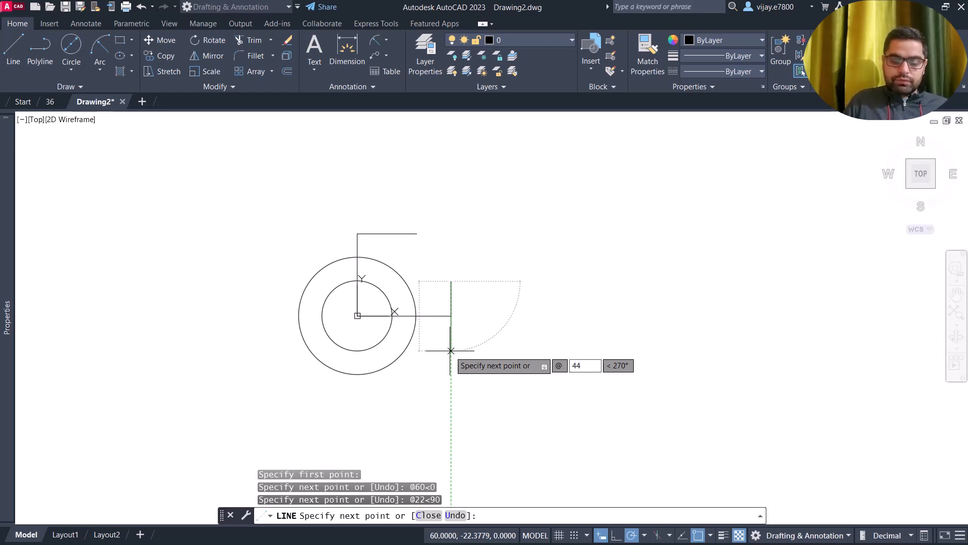
pyautogui.press('Tab')
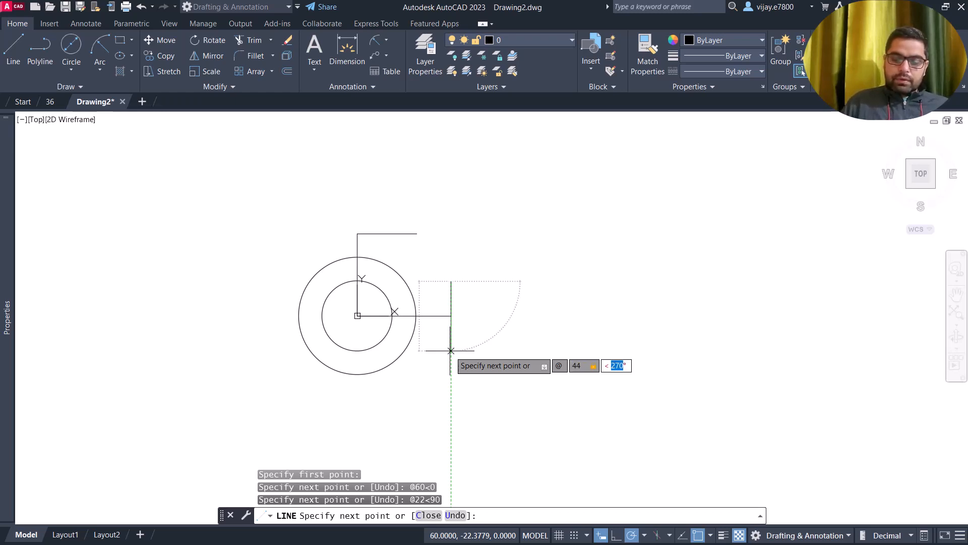
pyautogui.write('-90')
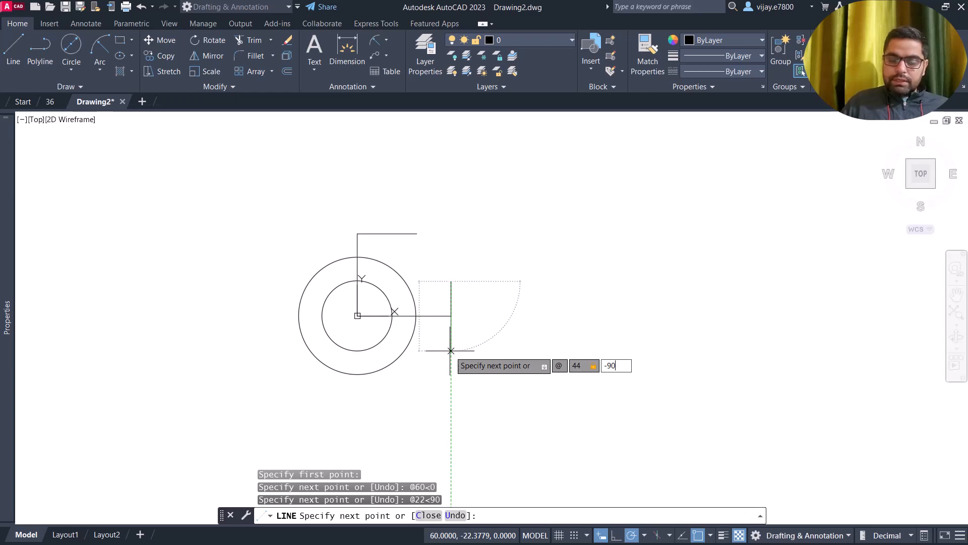
pyautogui.press('Return')
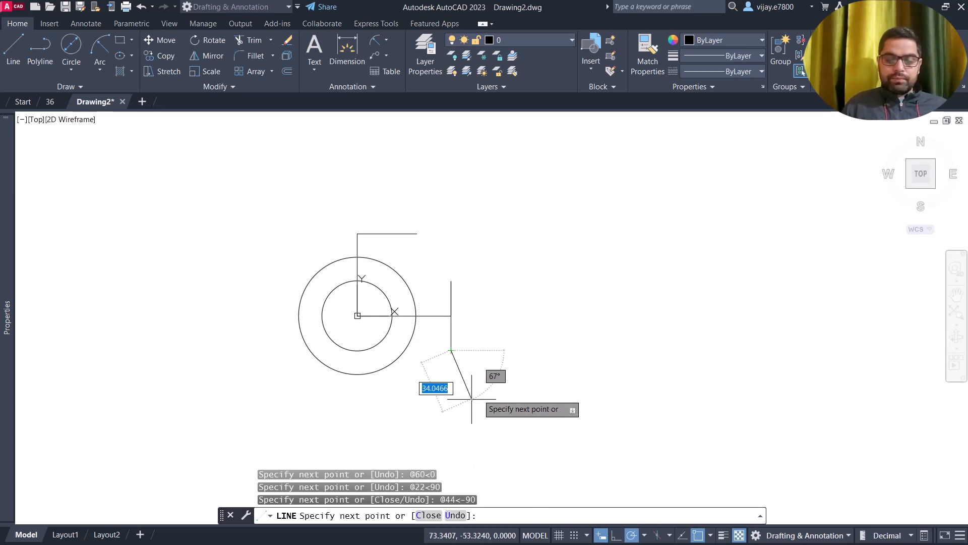
pyautogui.rightClick(526, 364)
pyautogui.click(531, 373)
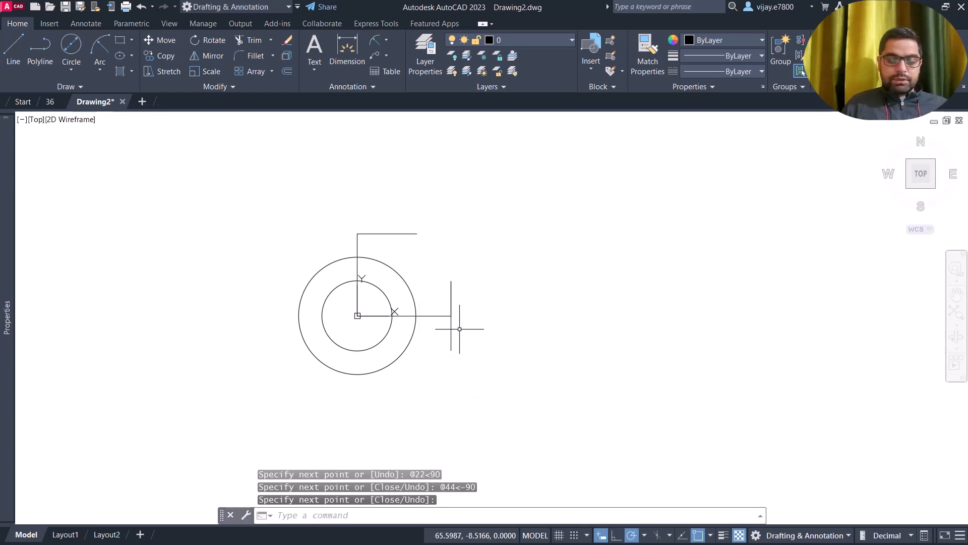
# - Draw a horizontal line 53 long at 0° from the midpoint of the long vertical line beside the circles
pyautogui.scroll(2, 460, 327)
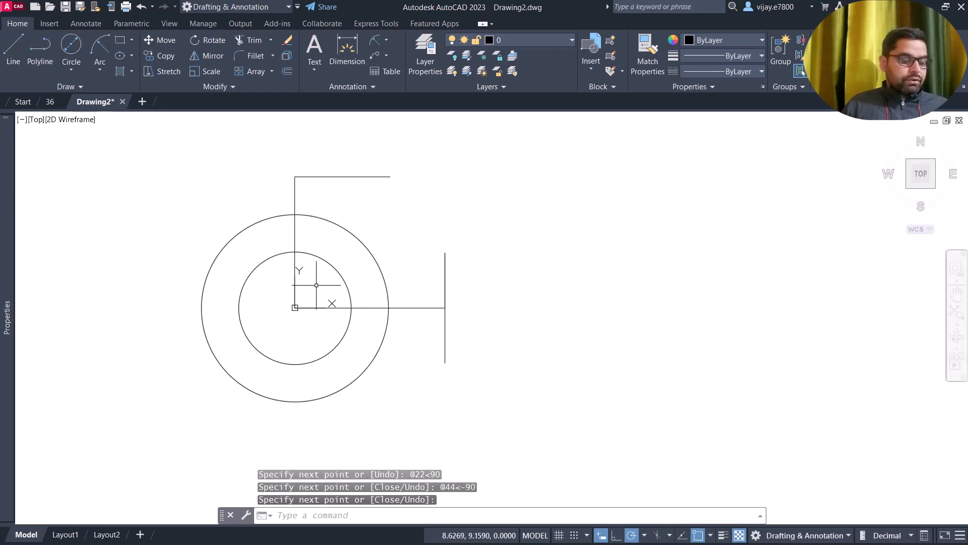
pyautogui.click(14, 53)
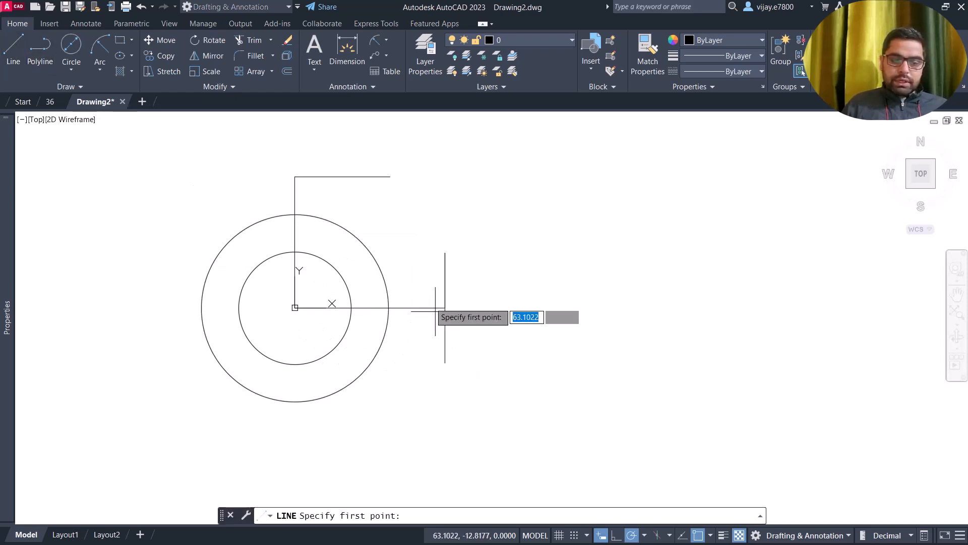
pyautogui.click(445, 308)
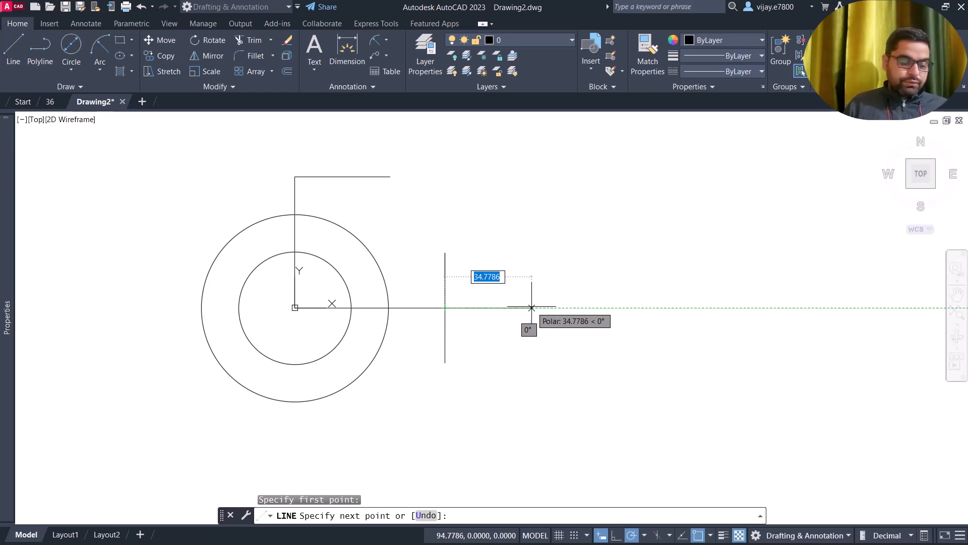
pyautogui.write('53')
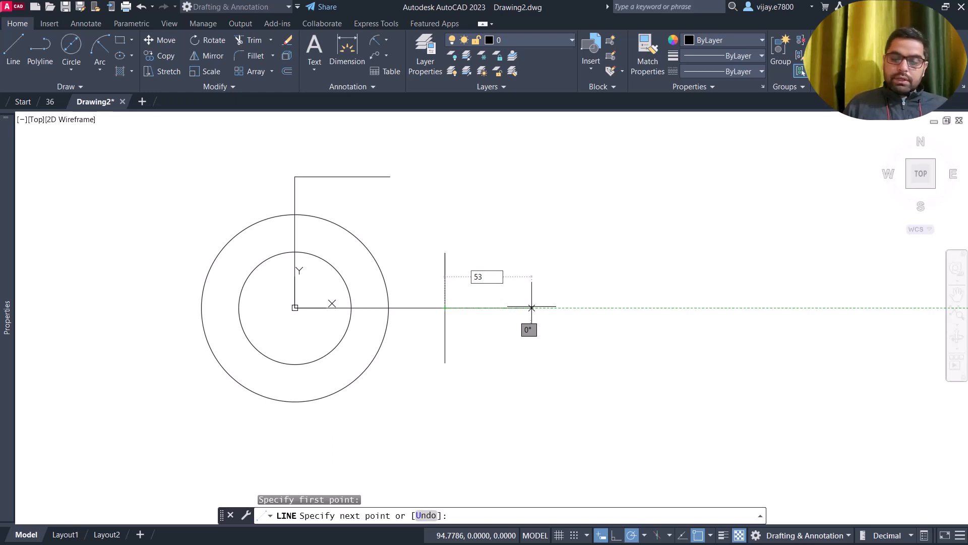
pyautogui.press('Tab')
pyautogui.write('0')
pyautogui.press('Return')
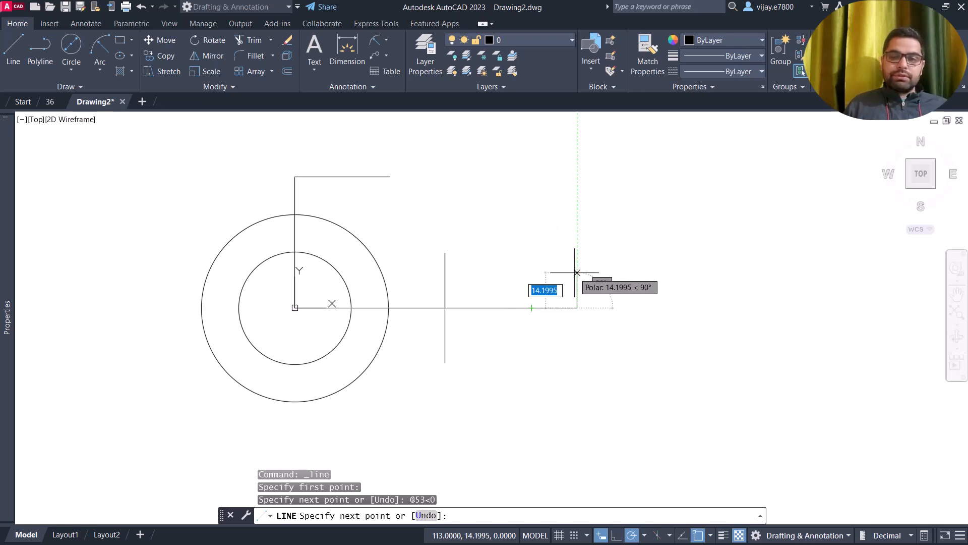
# - Continue from the horizontal line's end with a segment 8.5 straight up and one 17 straight down, and finish the line
pyautogui.write('8.5')
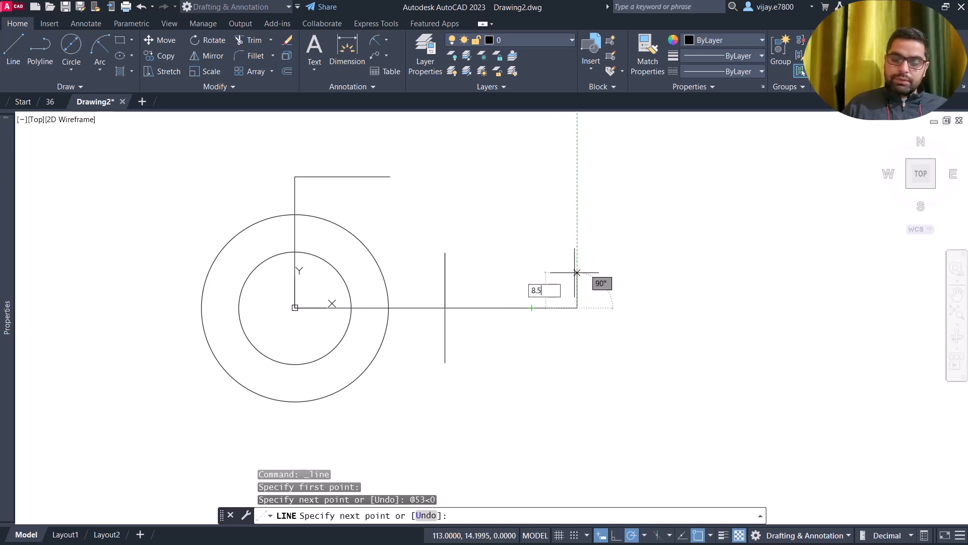
pyautogui.press('Return')
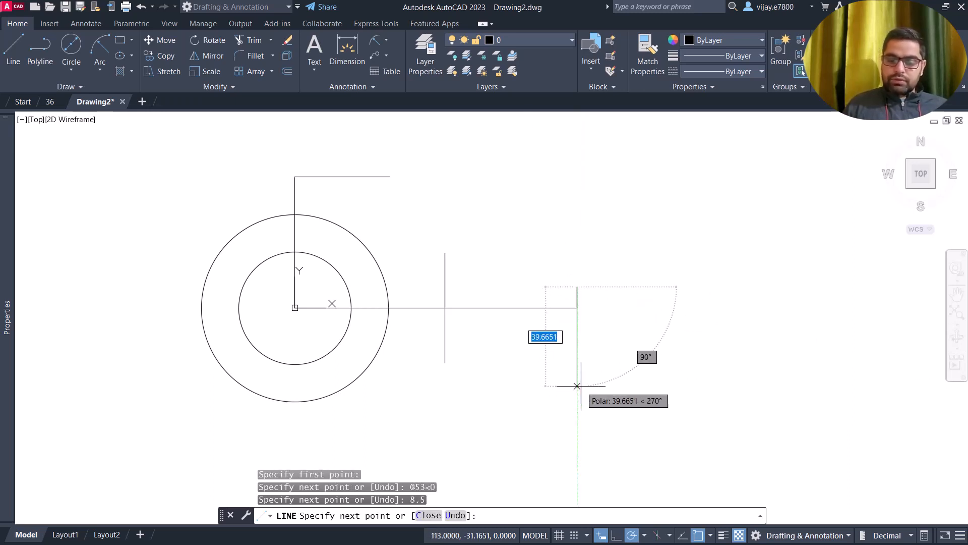
pyautogui.write('17')
pyautogui.press('Return')
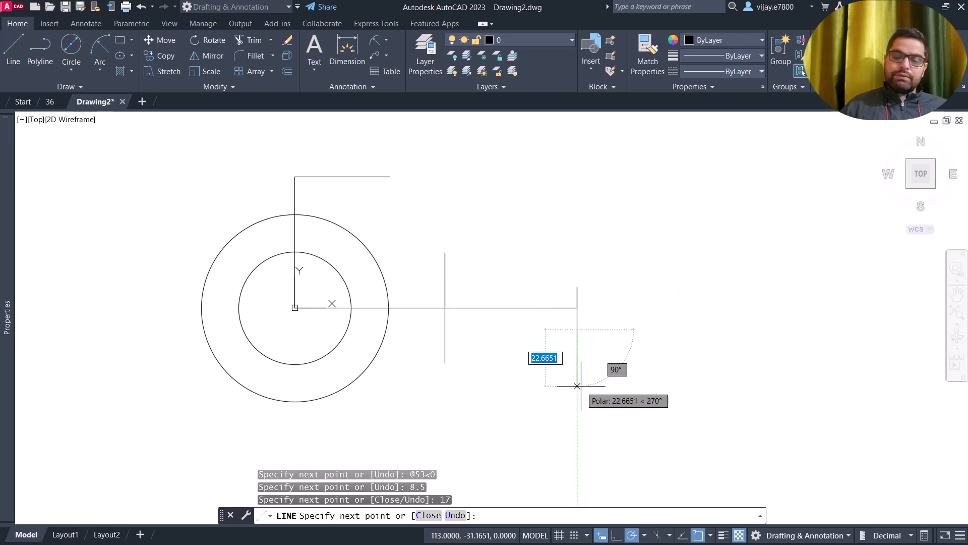
pyautogui.rightClick(688, 281)
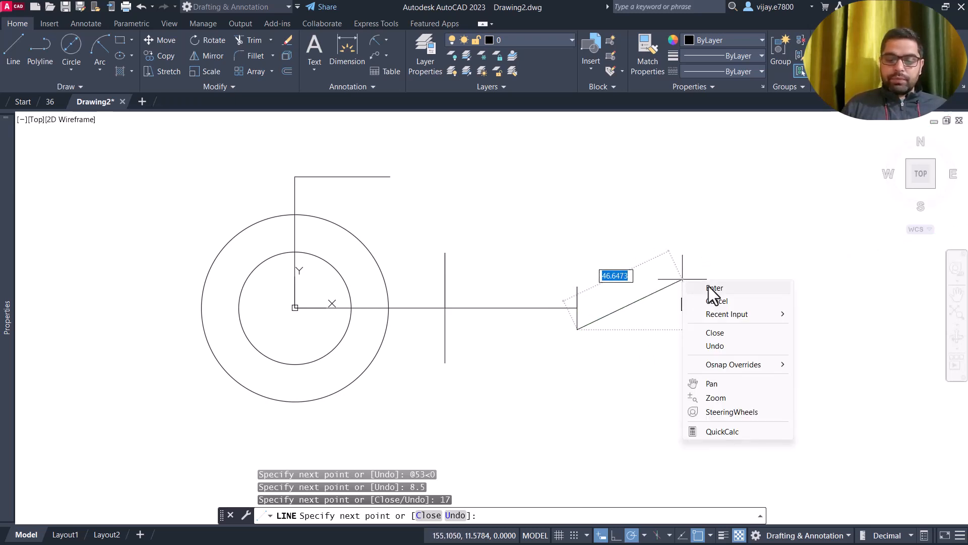
pyautogui.click(709, 286)
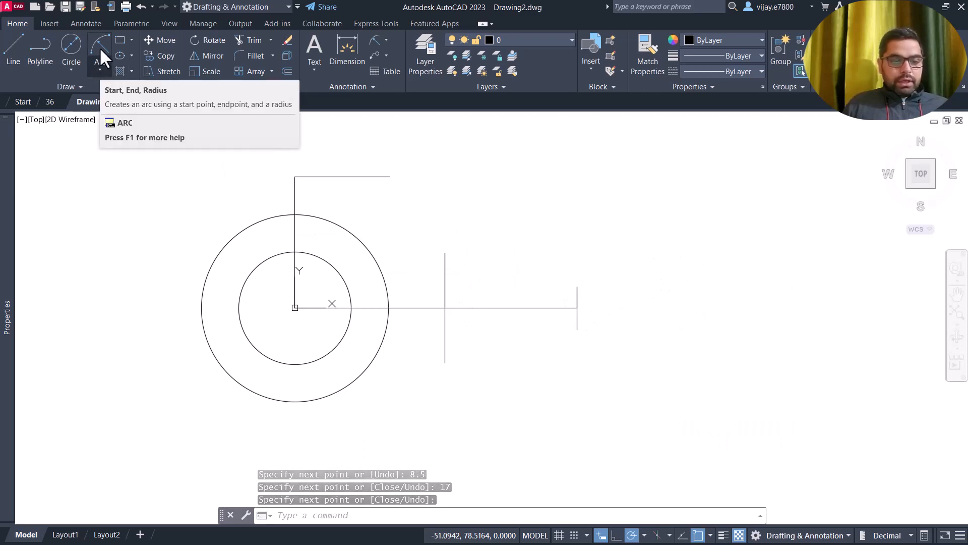
# - Draw a Start, End, Radius arc of radius 165 from the short vertical line's lower end to the long vertical line's lower end
pyautogui.click(100, 70)
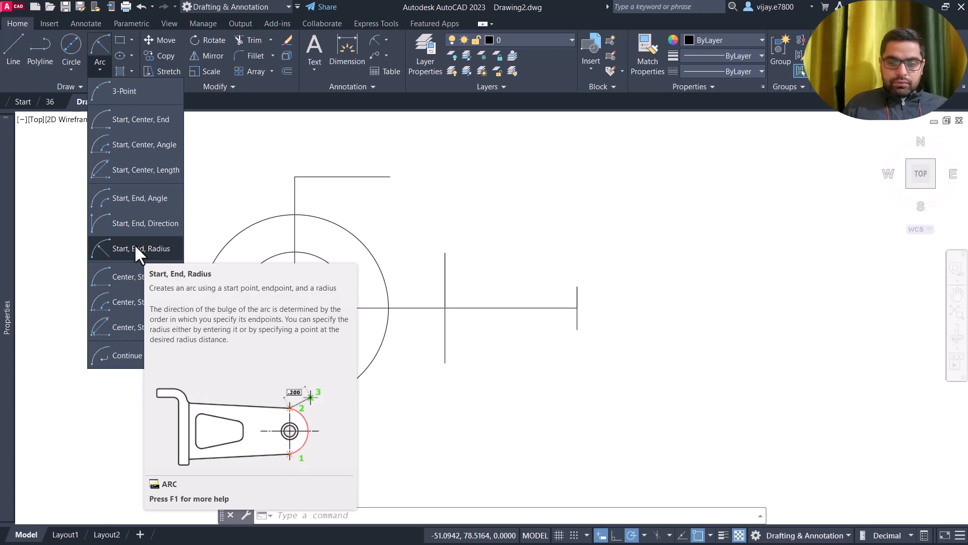
pyautogui.click(135, 247)
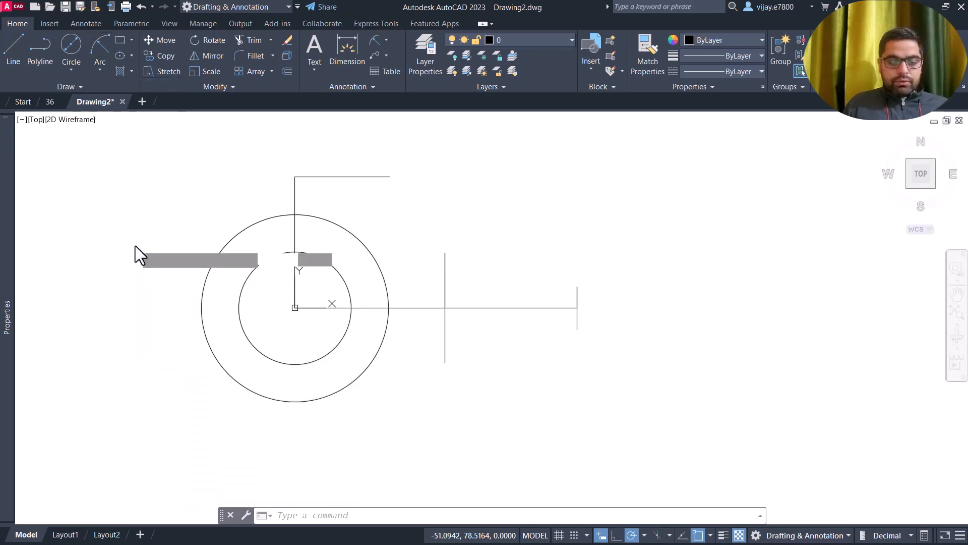
pyautogui.click(577, 329)
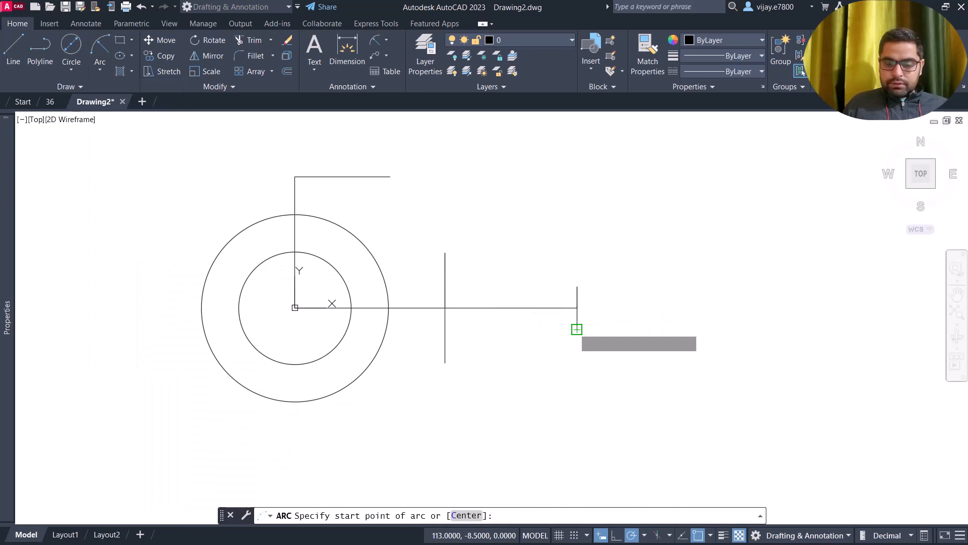
pyautogui.click(445, 363)
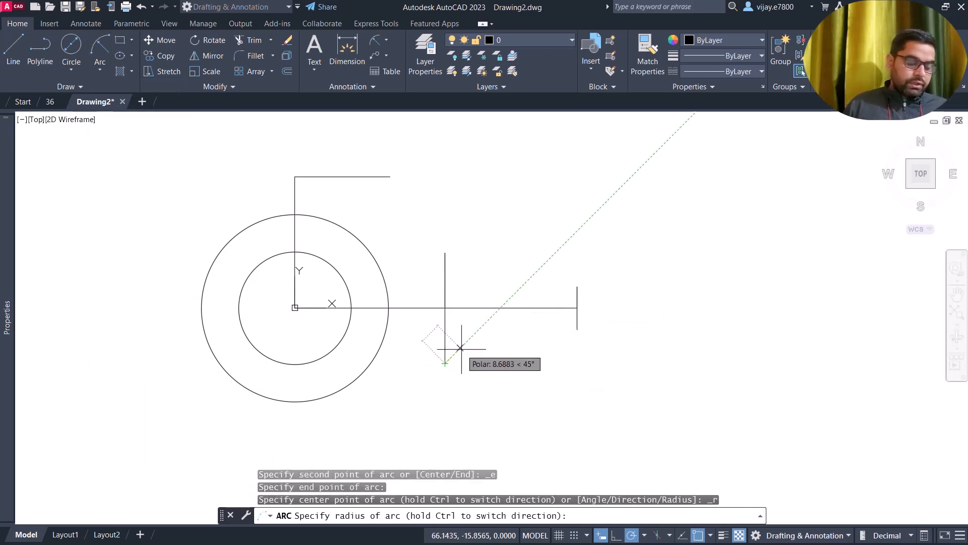
pyautogui.write('165')
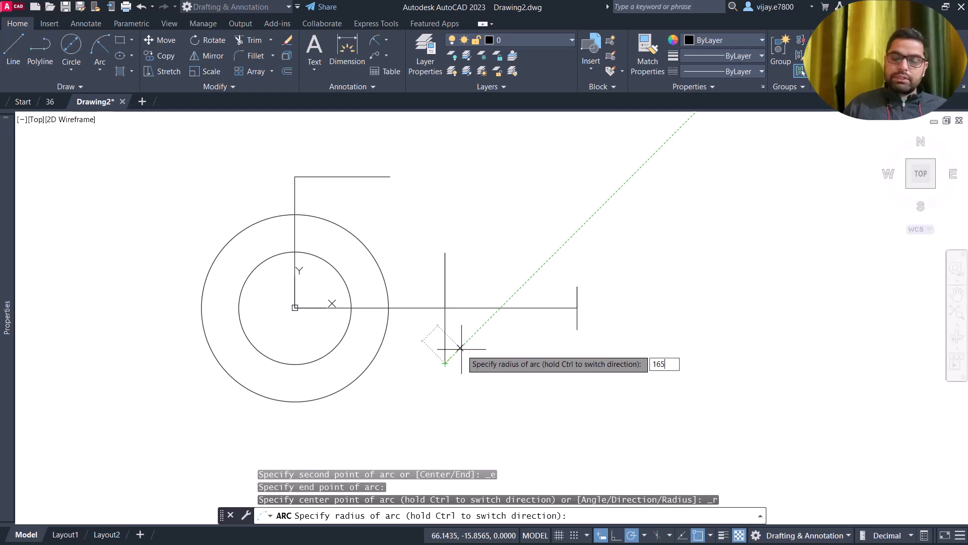
pyautogui.press('Return')
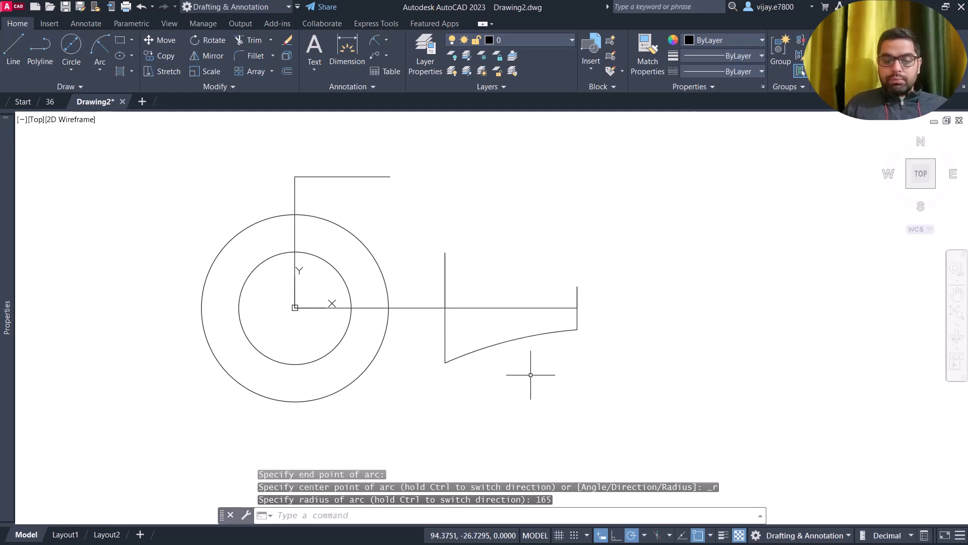
# - Delete the arc joining the lower ends of the two vertical lines
pyautogui.click(507, 343)
pyautogui.moveTo(510, 341)
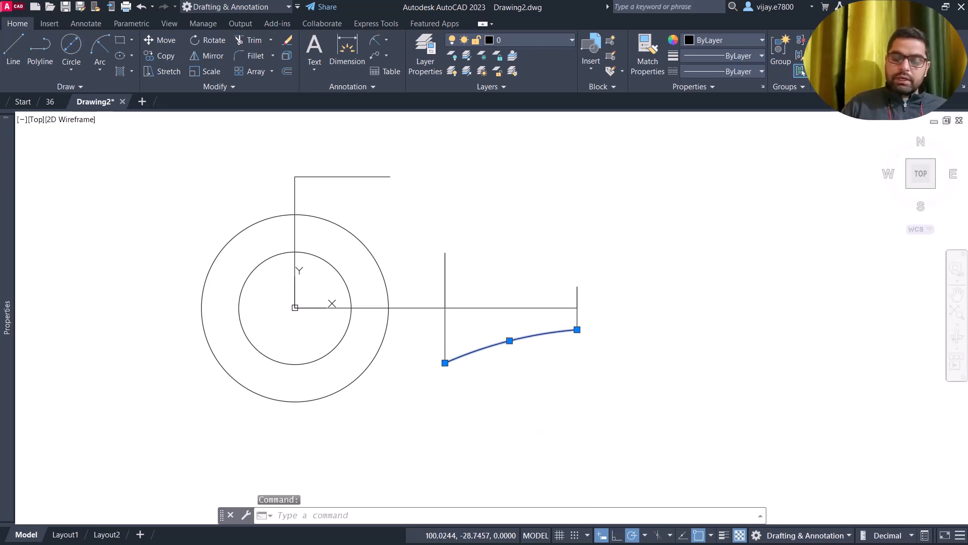
pyautogui.press('Delete')
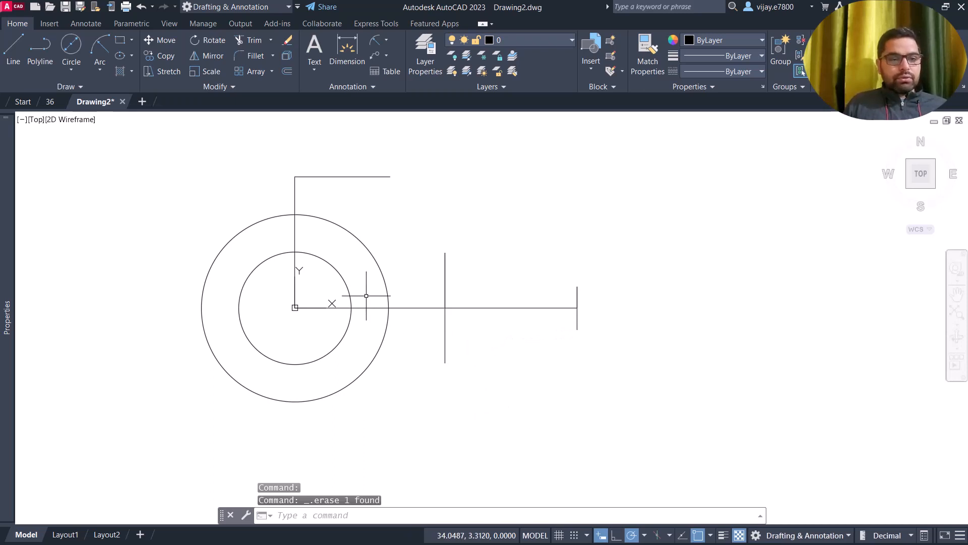
# - Draw a Start, End, Radius arc of radius 165 from the long vertical line's lower end to the short vertical line's lower end
pyautogui.click(99, 42)
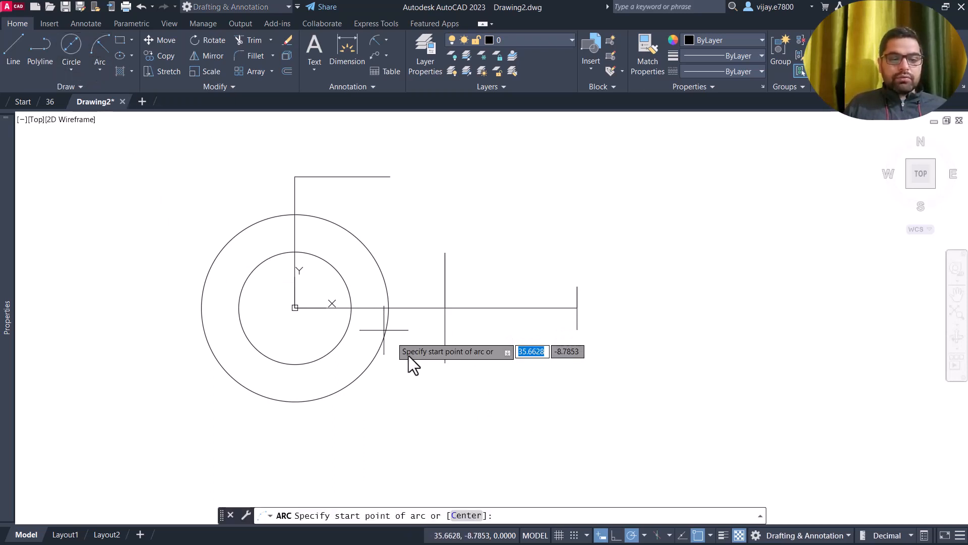
pyautogui.click(445, 363)
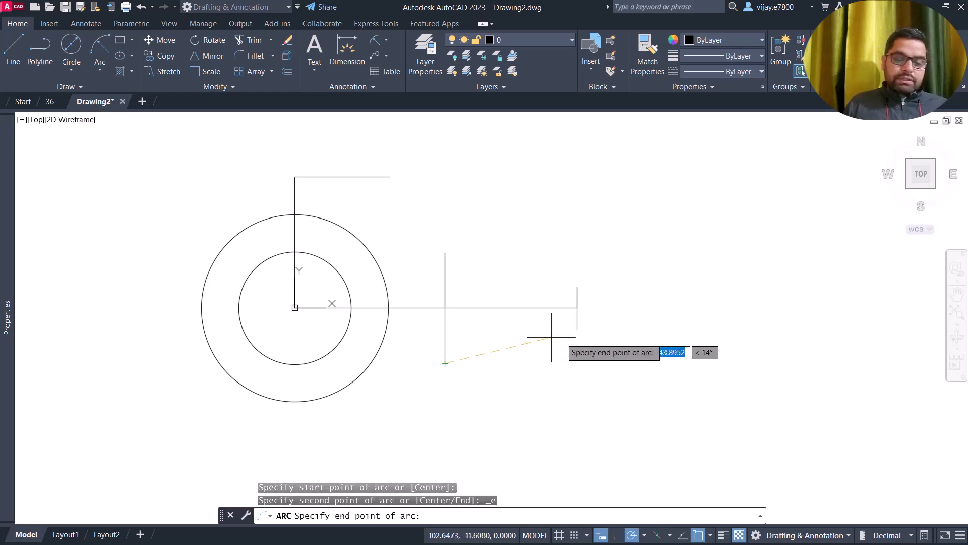
pyautogui.click(577, 330)
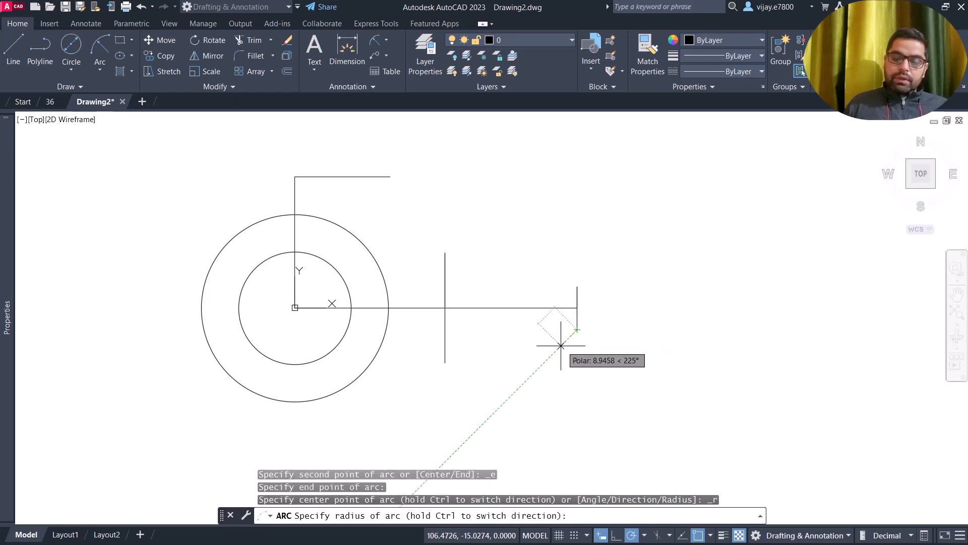
pyautogui.write('165')
pyautogui.press('Return')
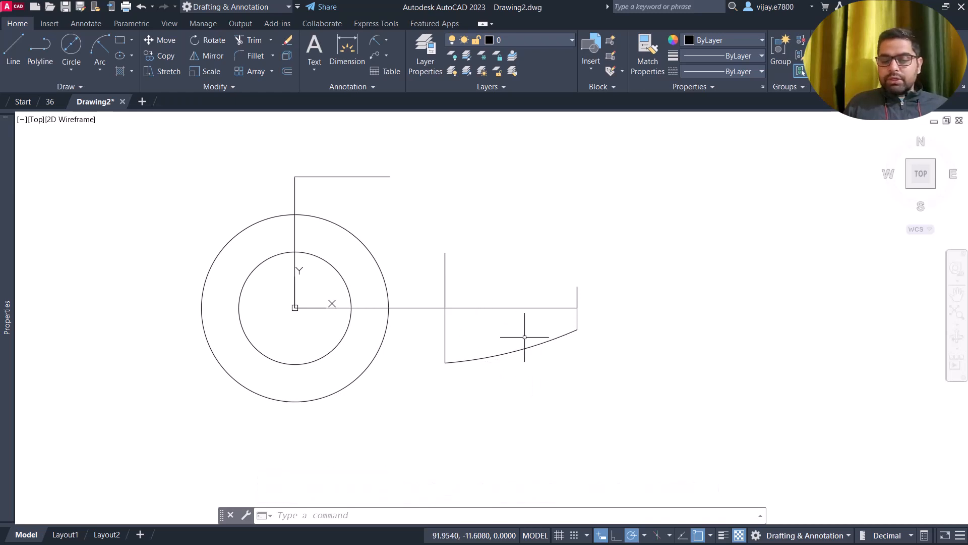
# - Mirror the lower arc about the horizontal centre line between the two vertical lines, erasing the source arc
pyautogui.click(551, 356)
pyautogui.click(520, 343)
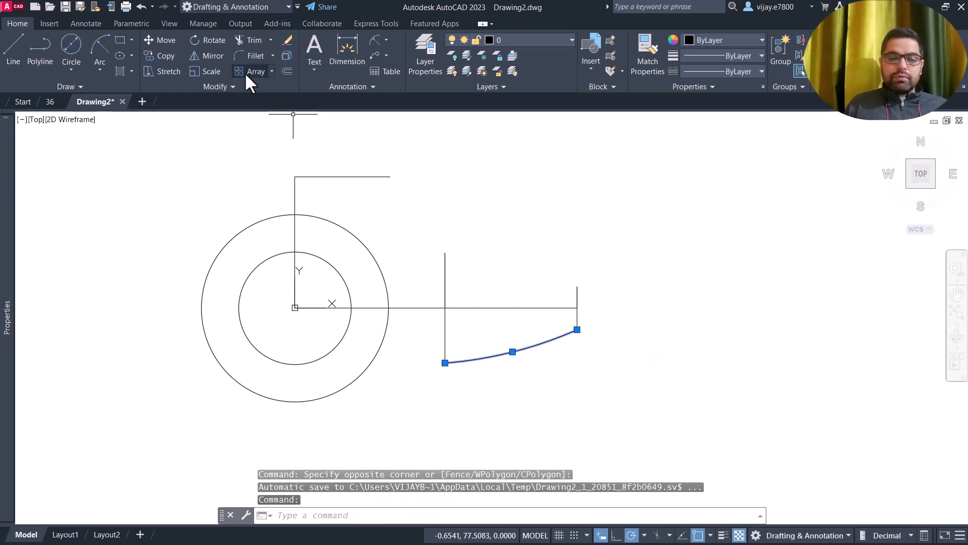
pyautogui.click(218, 54)
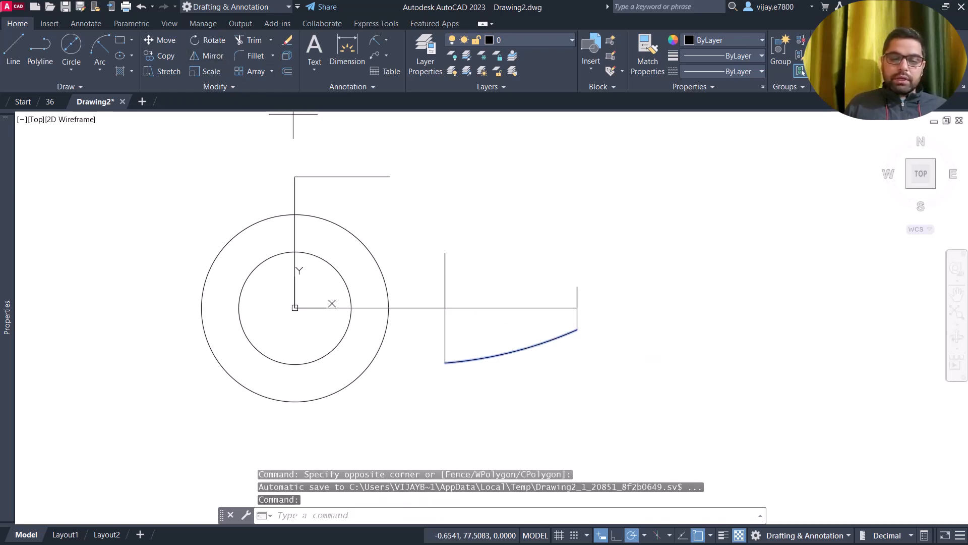
pyautogui.click(445, 306)
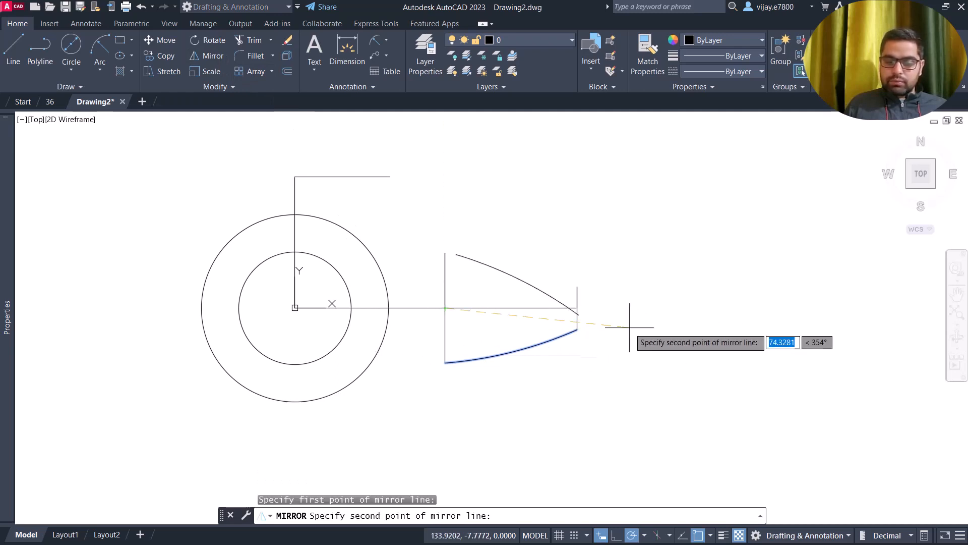
pyautogui.click(577, 307)
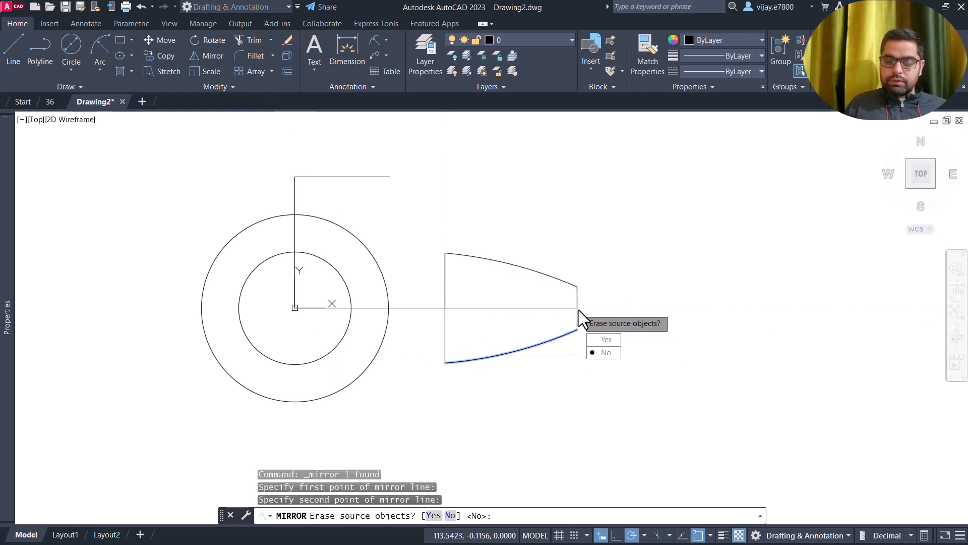
pyautogui.click(594, 340)
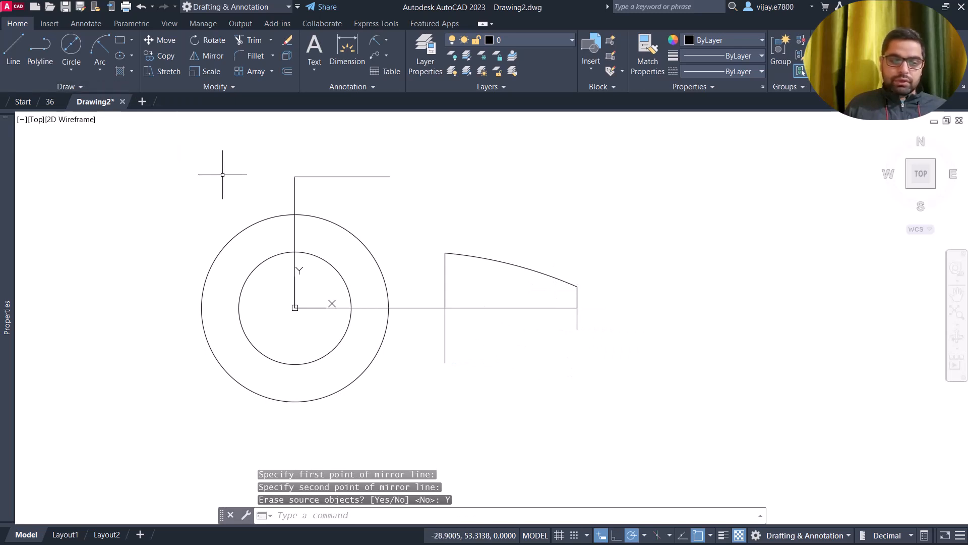
# - Mirror the upper arc about the horizontal centre line, keeping the source arc
pyautogui.click(198, 57)
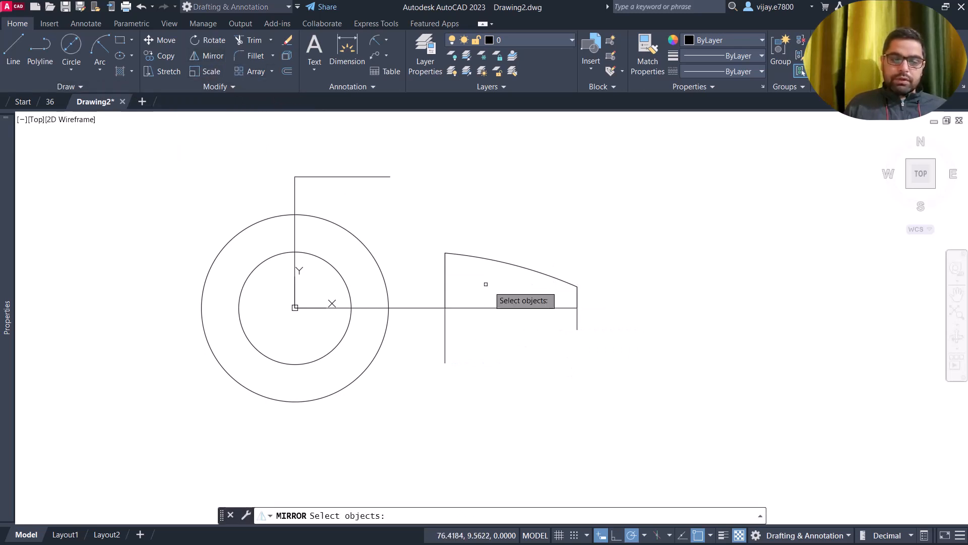
pyautogui.click(533, 271)
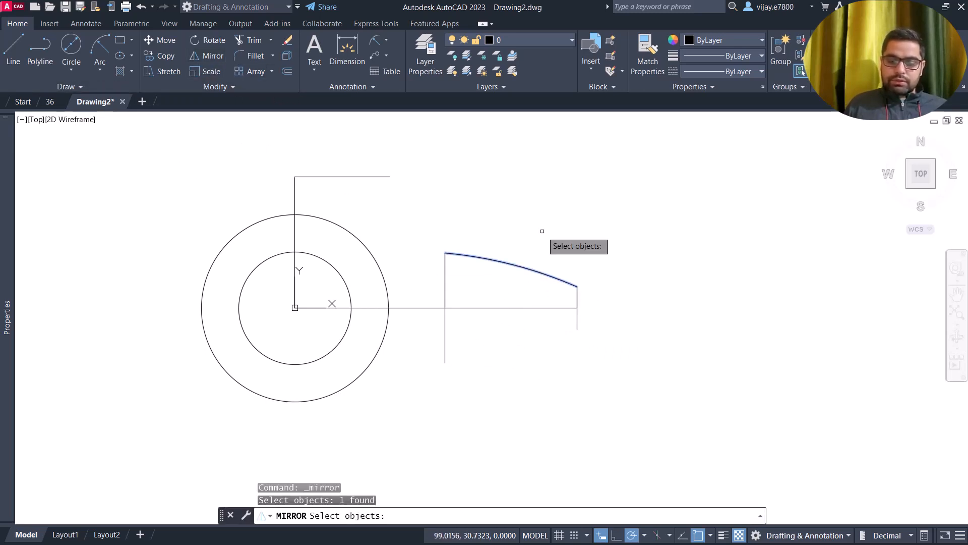
pyautogui.press('Return')
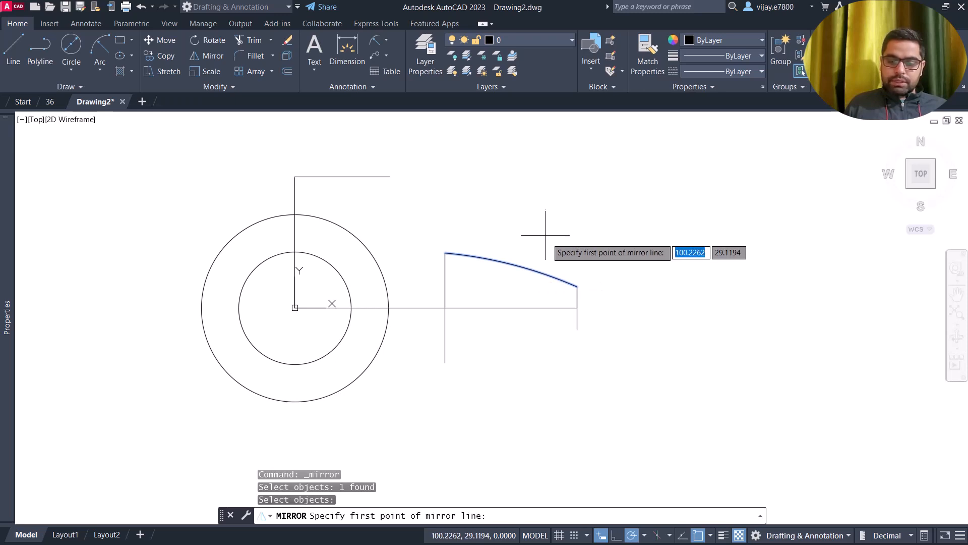
pyautogui.click(577, 308)
pyautogui.click(542, 307)
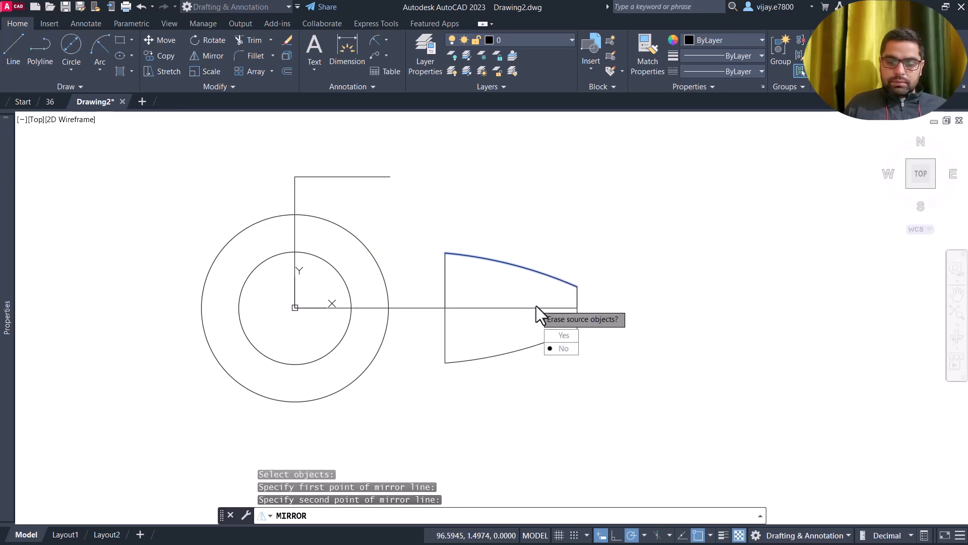
pyautogui.click(562, 348)
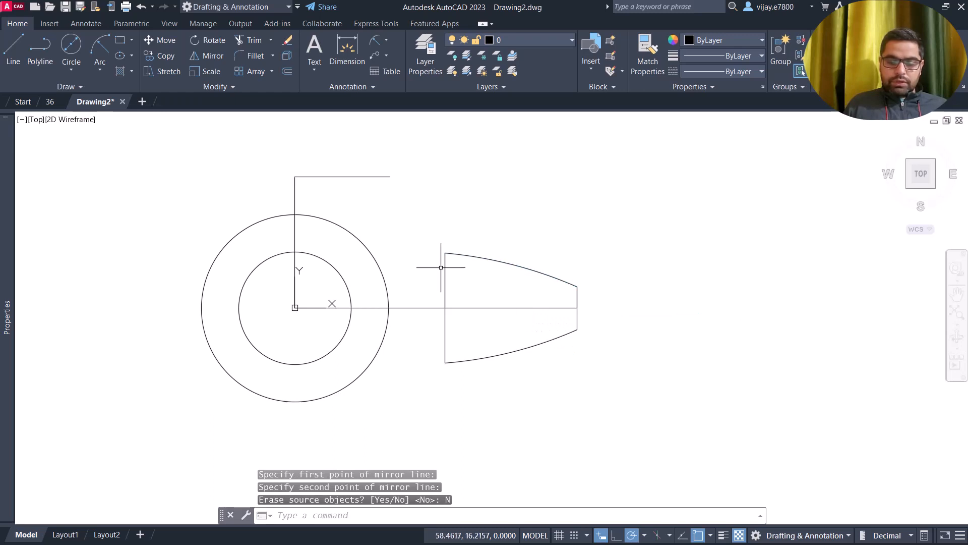
# - Mirror the upper horizontal line and its short vertical leg about the horizontal centre line, keeping the source lines
pyautogui.scroll(-2, 439, 265)
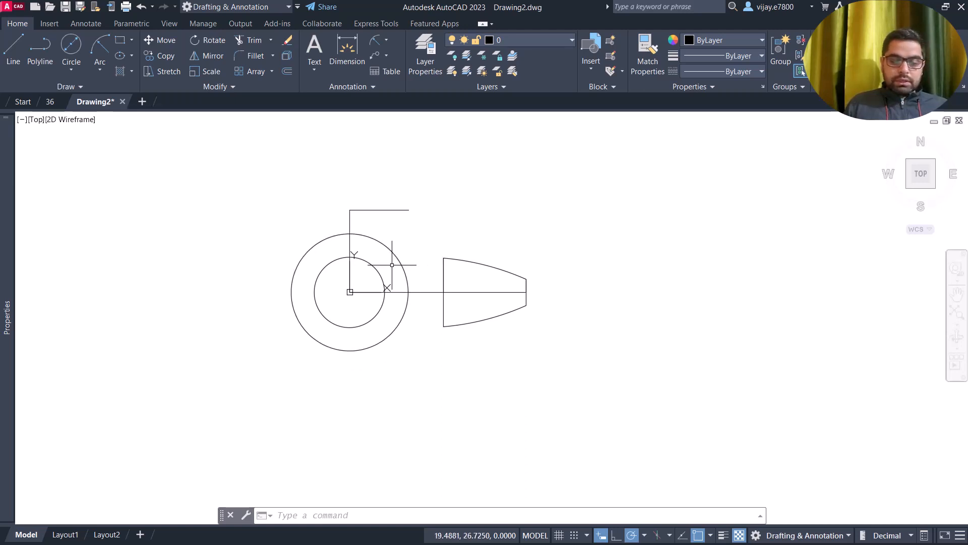
pyautogui.click(385, 222)
pyautogui.click(340, 198)
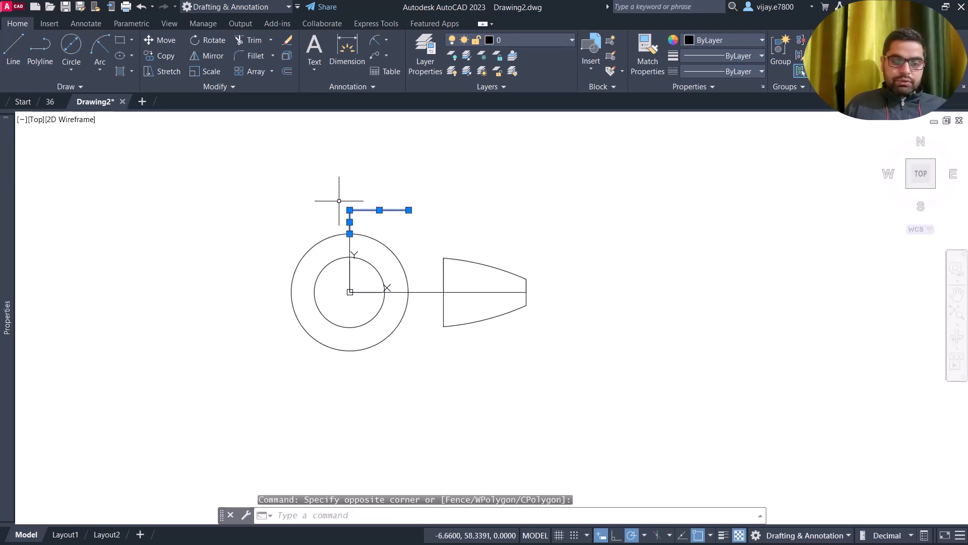
pyautogui.click(210, 56)
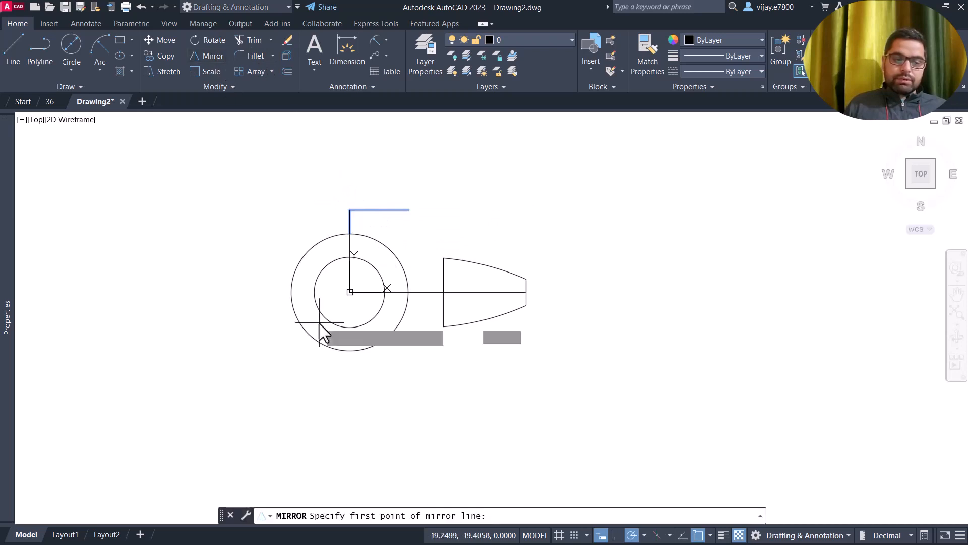
pyautogui.click(349, 292)
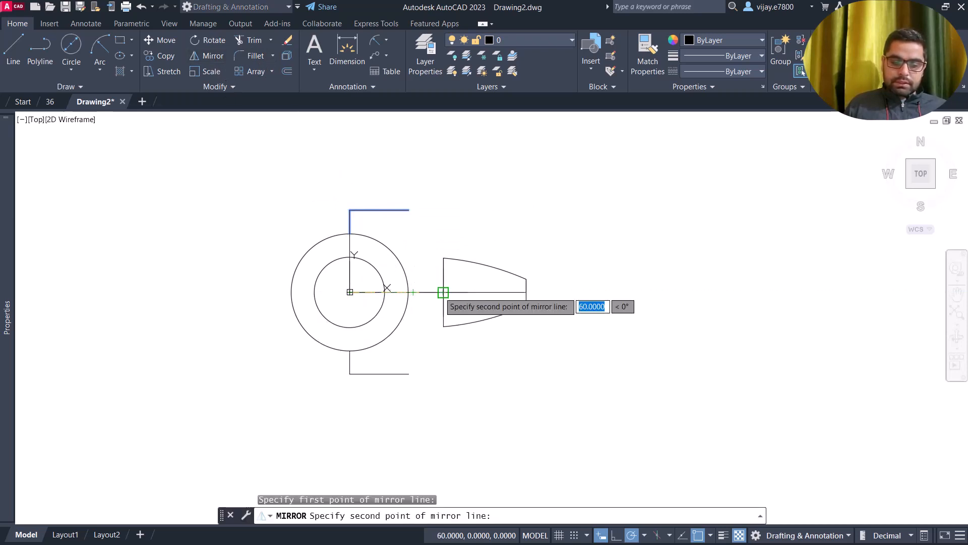
pyautogui.click(443, 292)
pyautogui.click(454, 335)
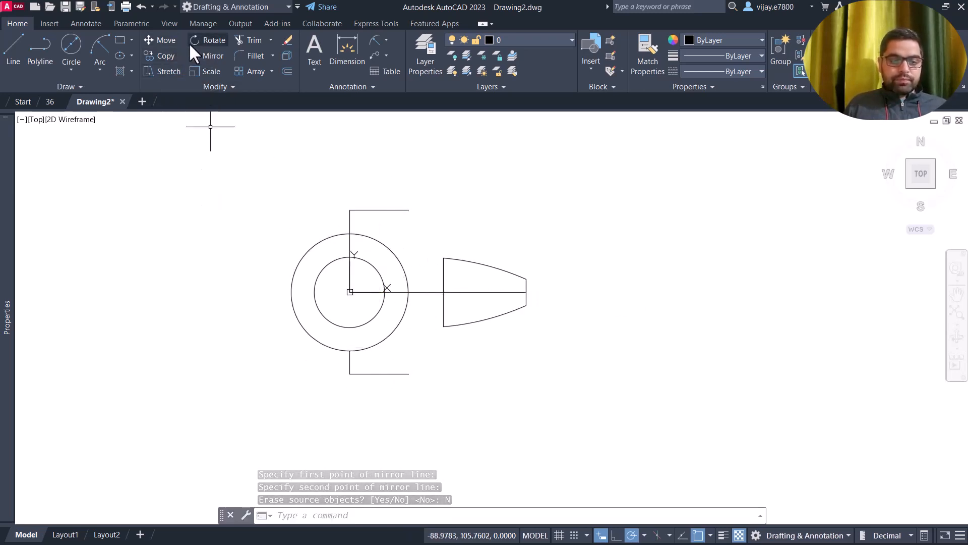
# - Trim away the outer circle's right half, the vertical line inside it, and the horizontal centre line up to the tapered profile
pyautogui.click(244, 42)
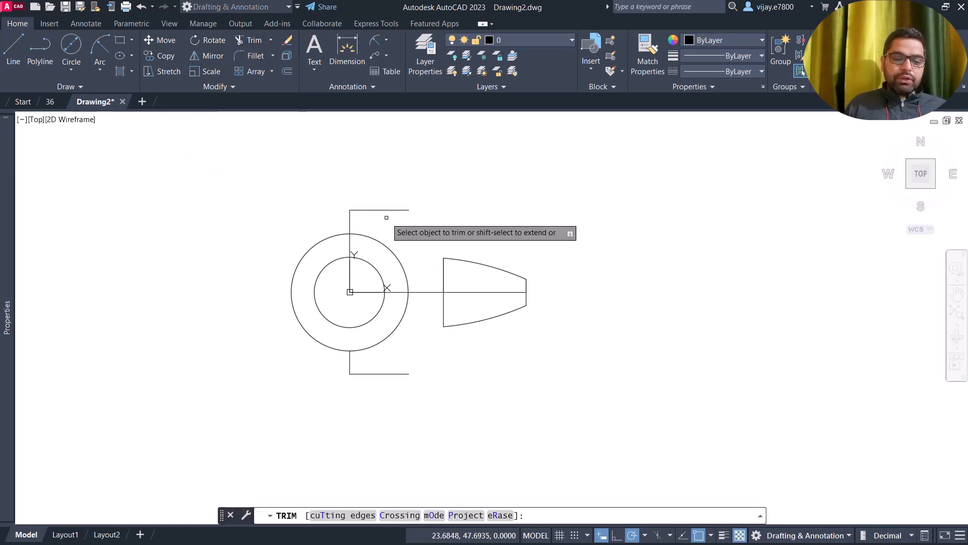
pyautogui.click(385, 244)
pyautogui.click(405, 313)
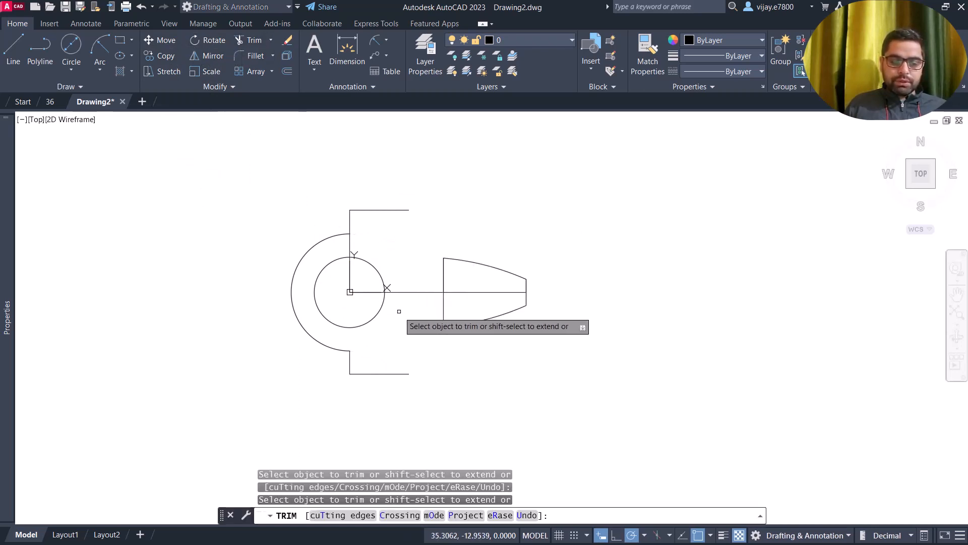
pyautogui.click(351, 241)
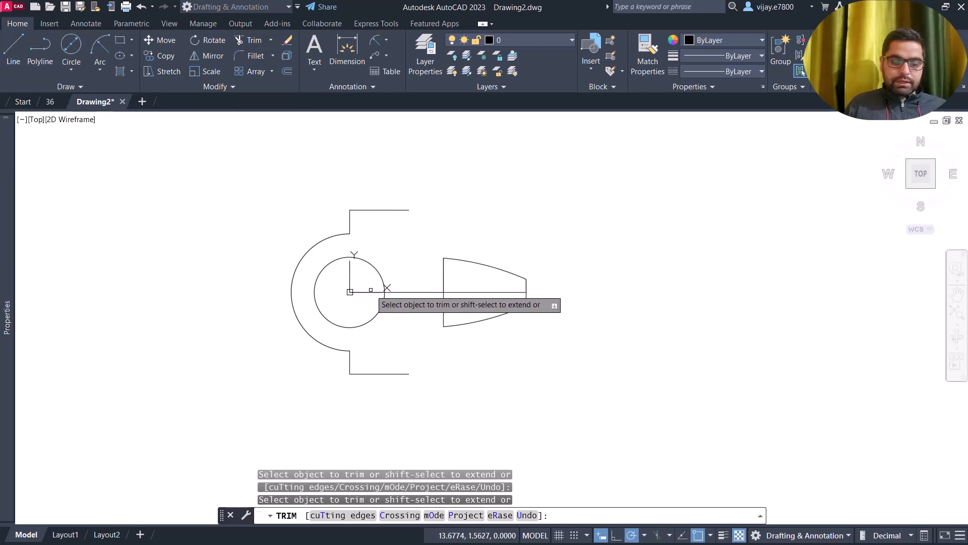
pyautogui.click(408, 292)
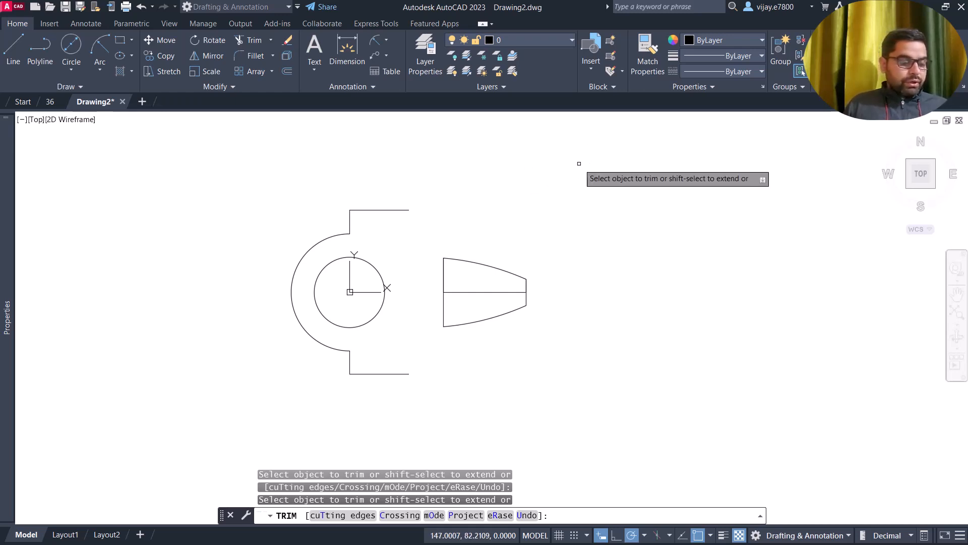
pyautogui.rightClick(546, 247)
pyautogui.click(556, 259)
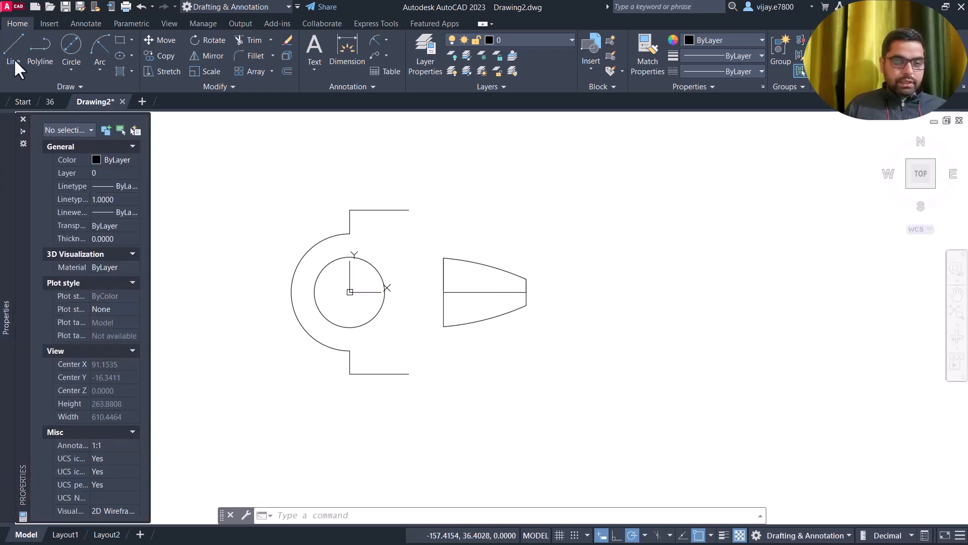
# - Draw a horizontal line 23 long, extending right from the midpoint of the tapered profile's short vertical edge
pyautogui.click(16, 42)
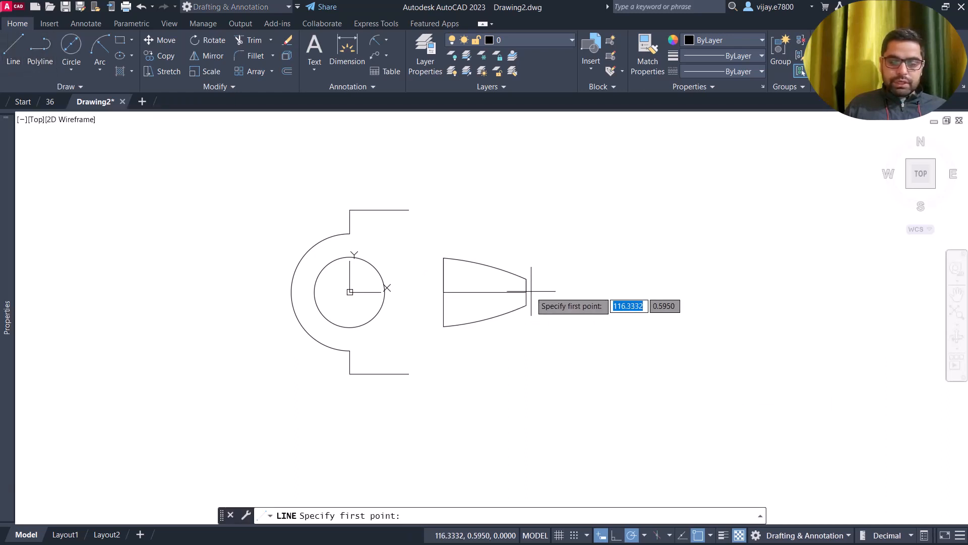
pyautogui.click(526, 291)
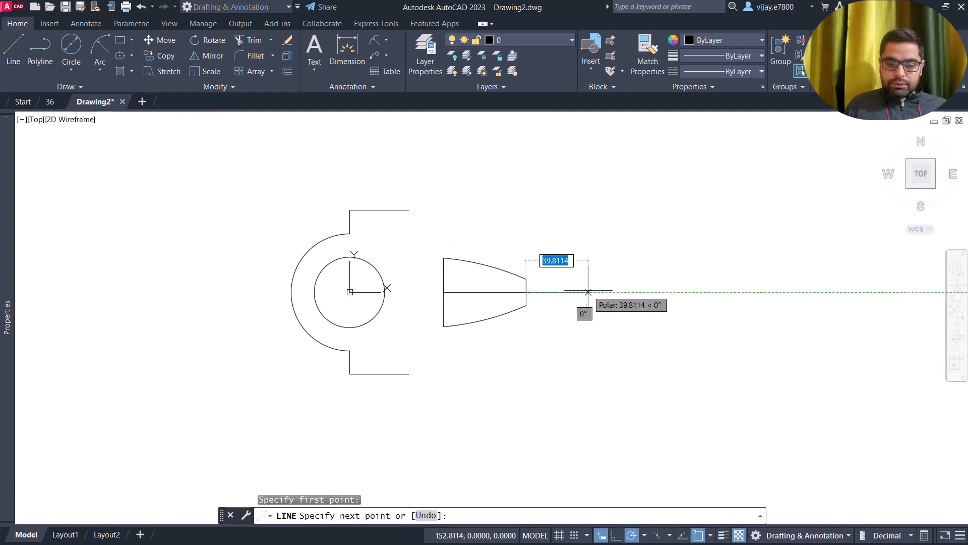
pyautogui.write('23')
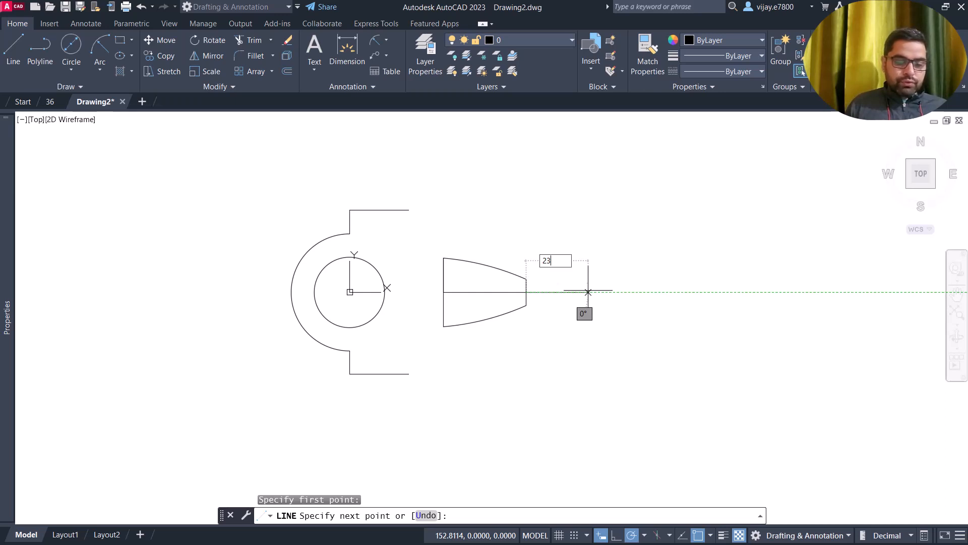
pyautogui.press('Return')
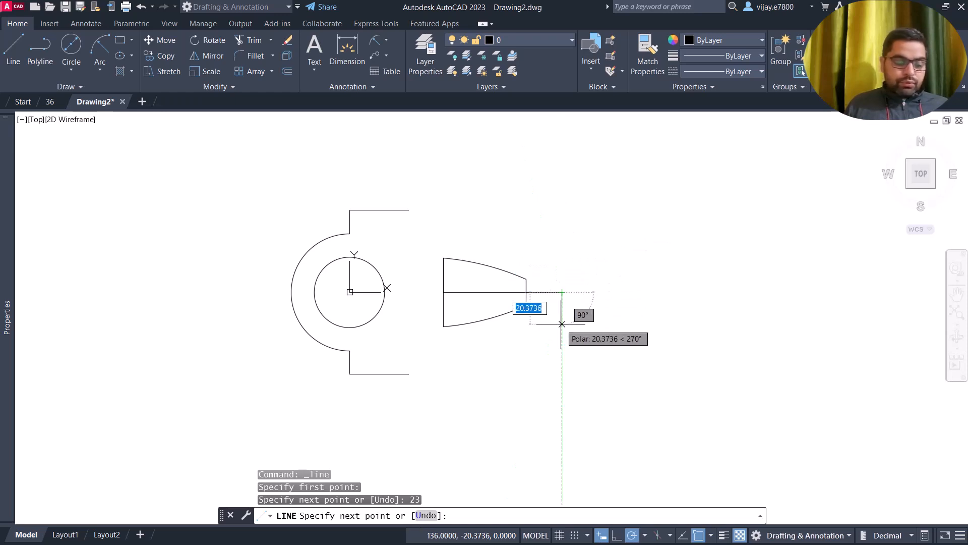
# - Continue the line 22.5 straight down and 45 straight back up, forming a vertical line centred on the horizontal one
pyautogui.write('22.5')
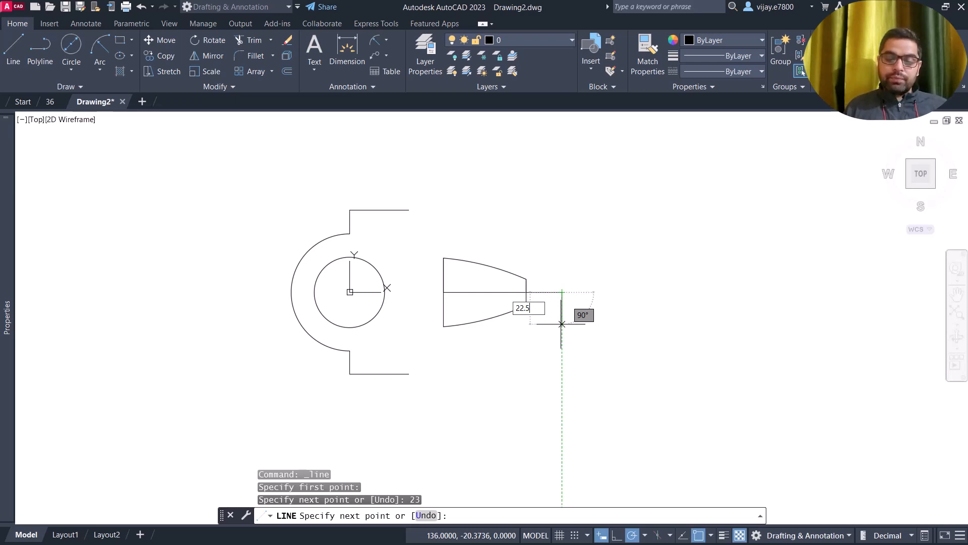
pyautogui.press('Return')
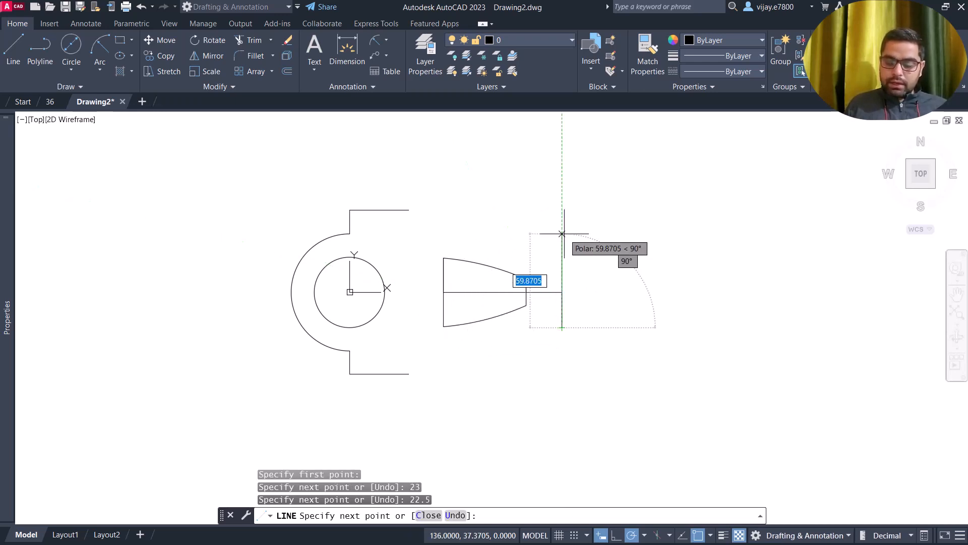
pyautogui.write('45')
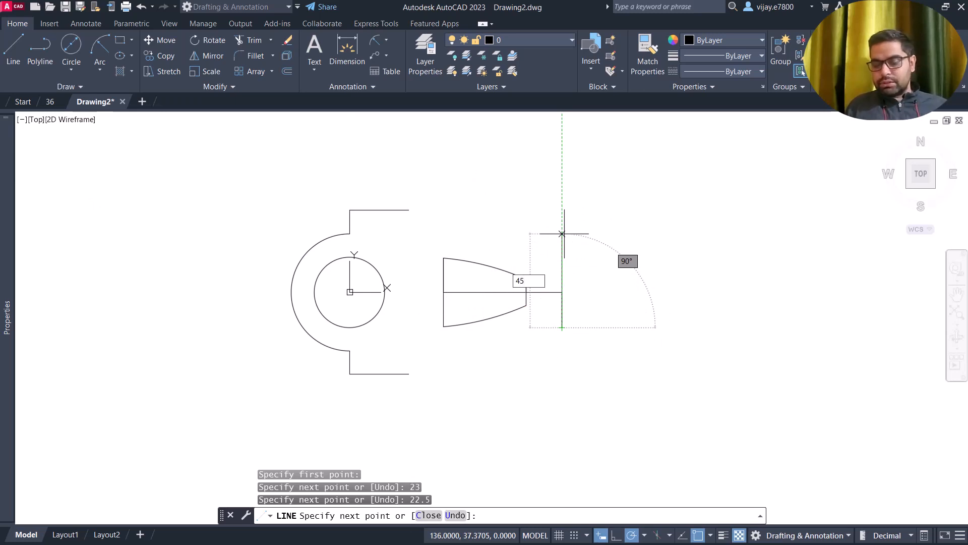
pyautogui.press('Return')
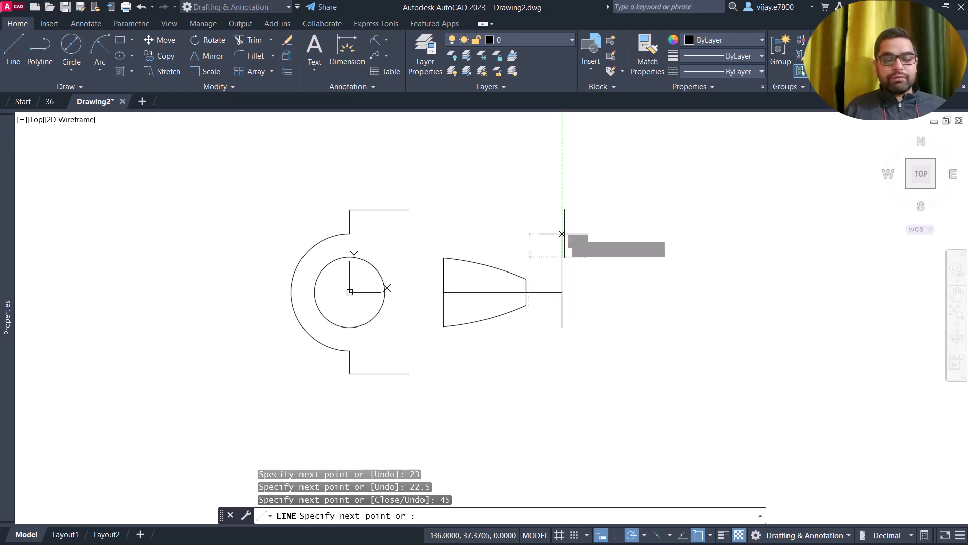
pyautogui.rightClick(585, 258)
pyautogui.click(613, 269)
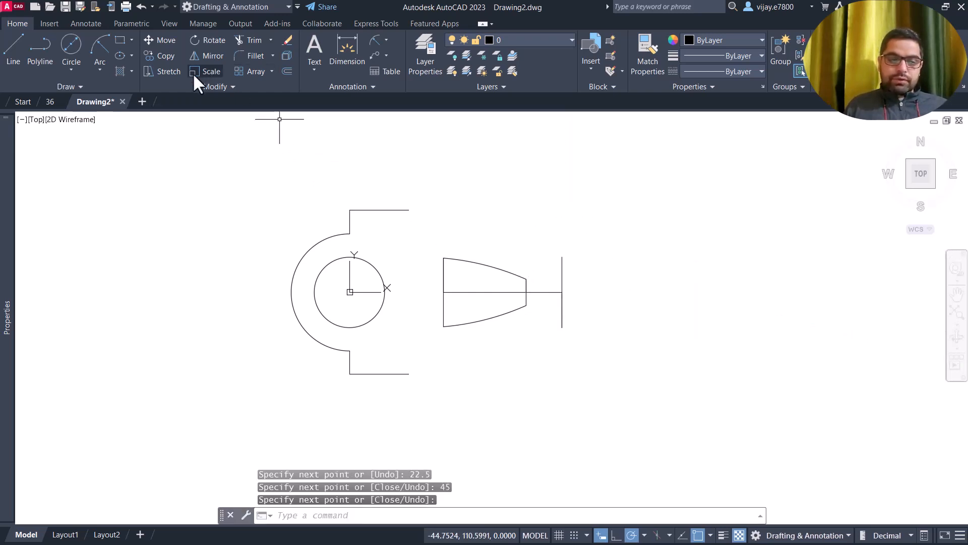
# - Draw a Center, Radius circle of radius 5 centred on the lower end of the 45 long vertical line
pyautogui.click(72, 71)
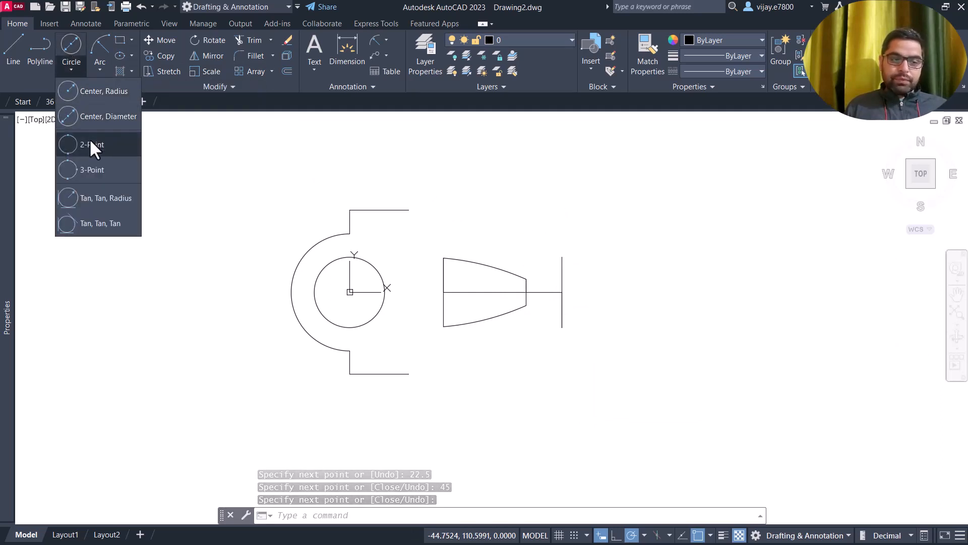
pyautogui.click(86, 92)
pyautogui.click(561, 328)
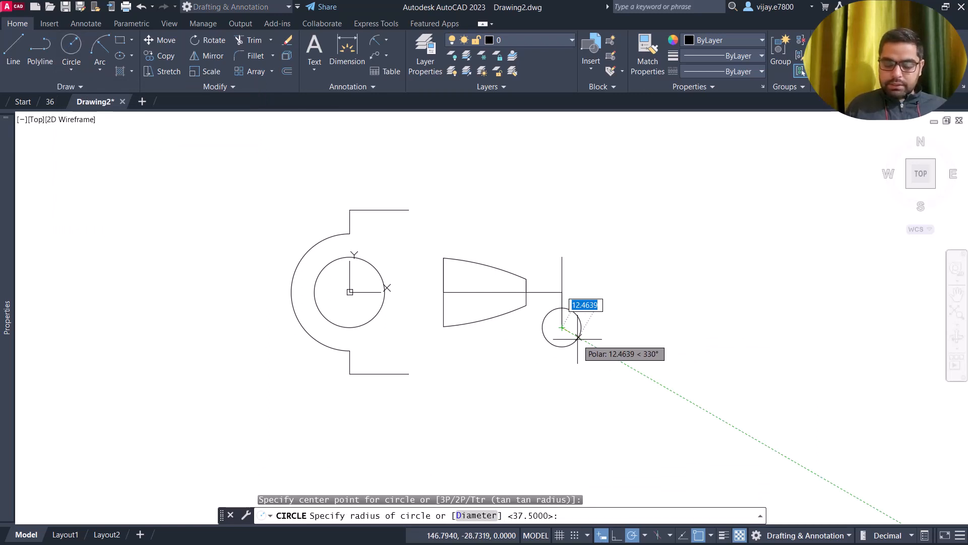
pyautogui.write('5')
pyautogui.press('Return')
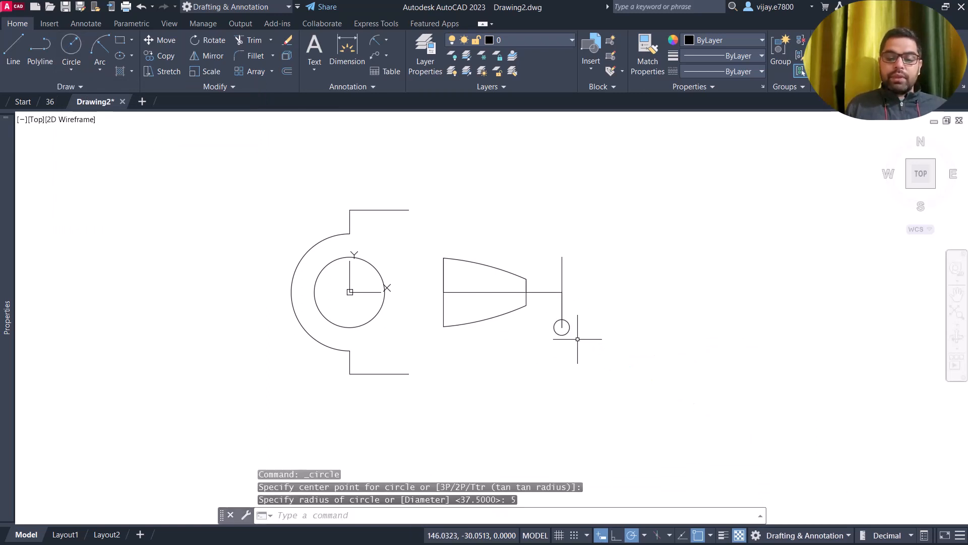
# - Create a rectangular array of the small radius 5 circle with 2 columns and 2 rows
pyautogui.click(575, 339)
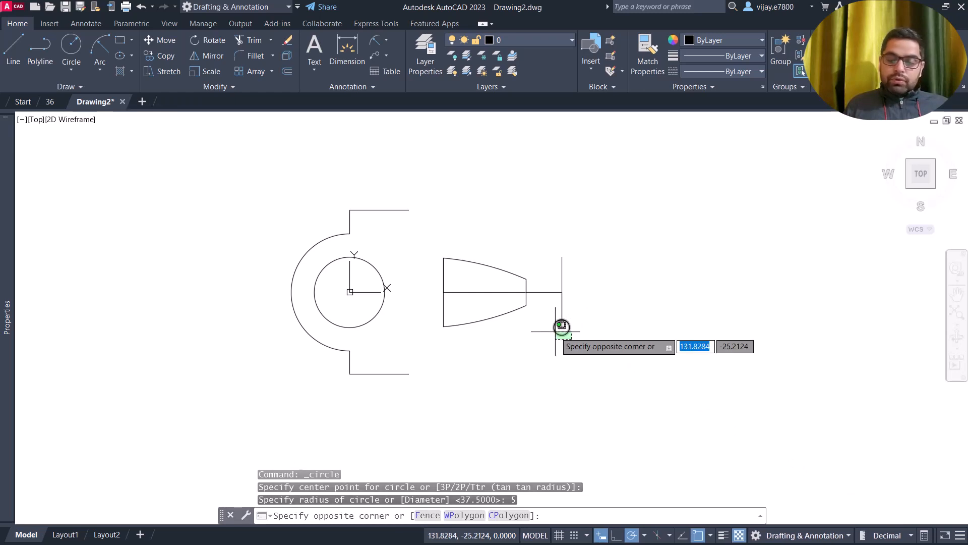
pyautogui.click(557, 333)
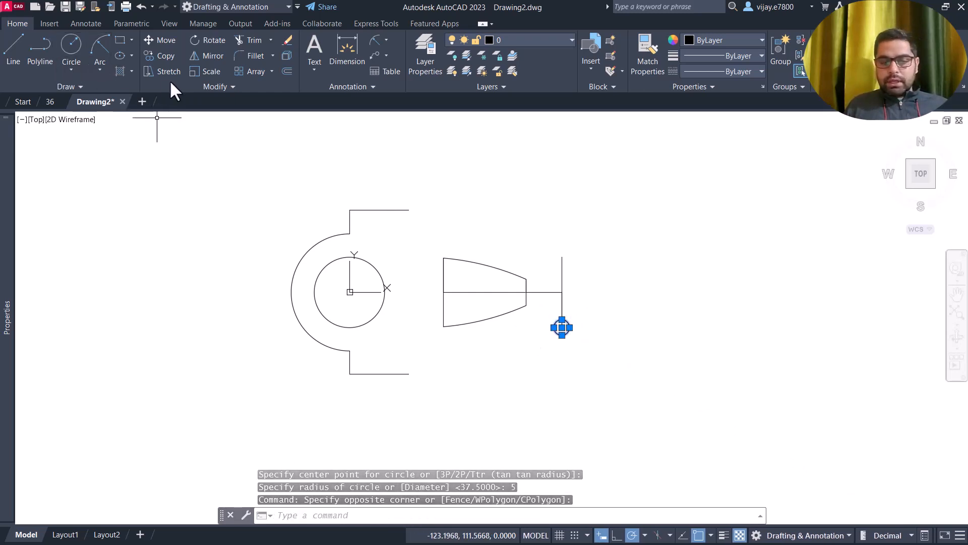
pyautogui.click(271, 72)
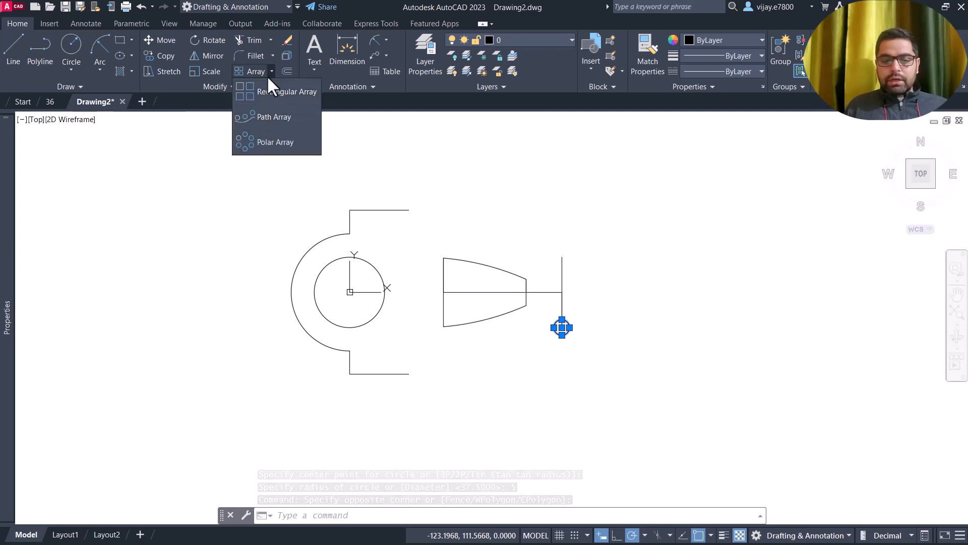
pyautogui.click(264, 99)
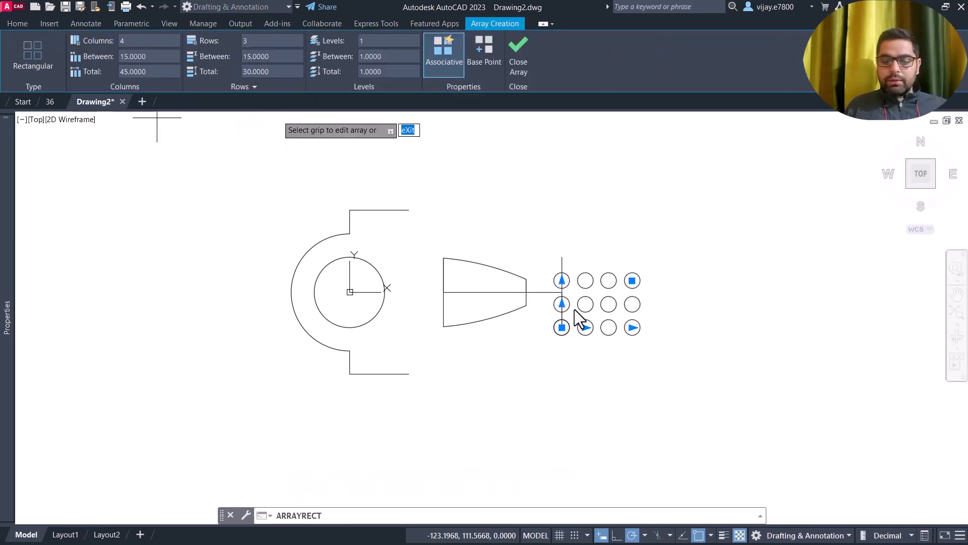
pyautogui.click(131, 42)
pyautogui.write('2')
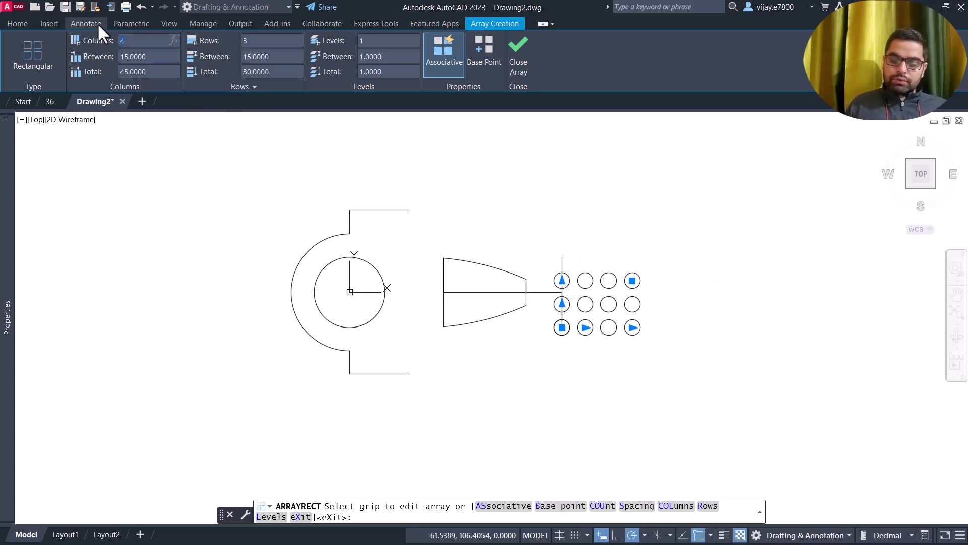
pyautogui.press('Return')
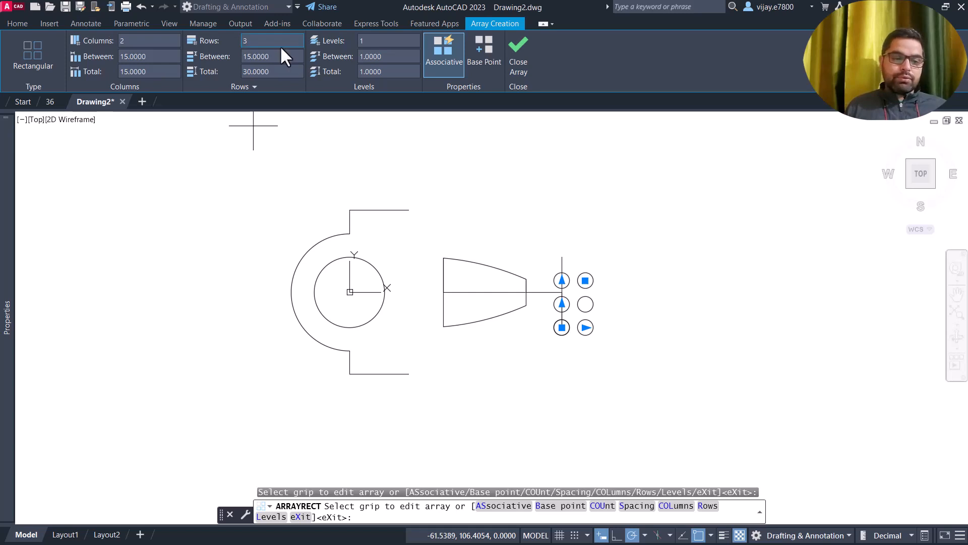
pyautogui.click(263, 39)
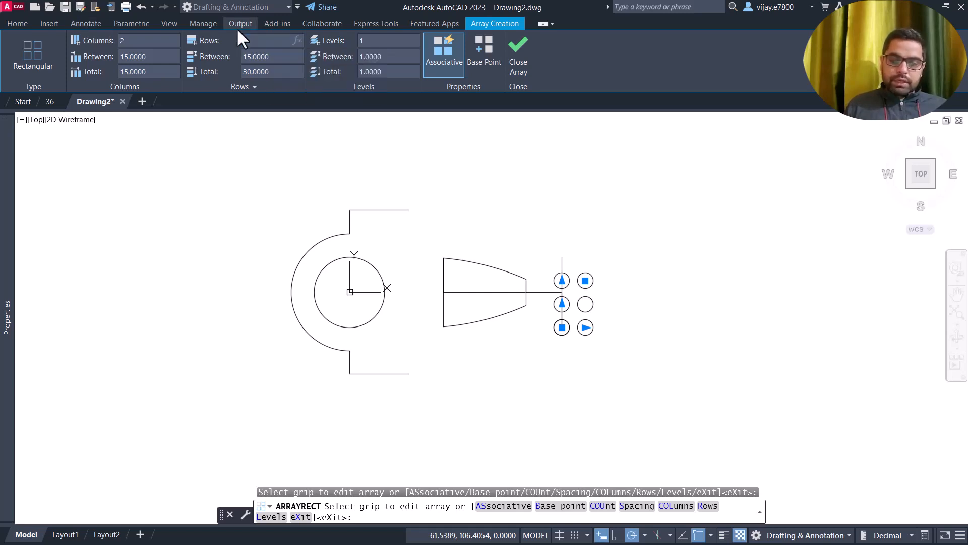
pyautogui.write('2')
pyautogui.press('Return')
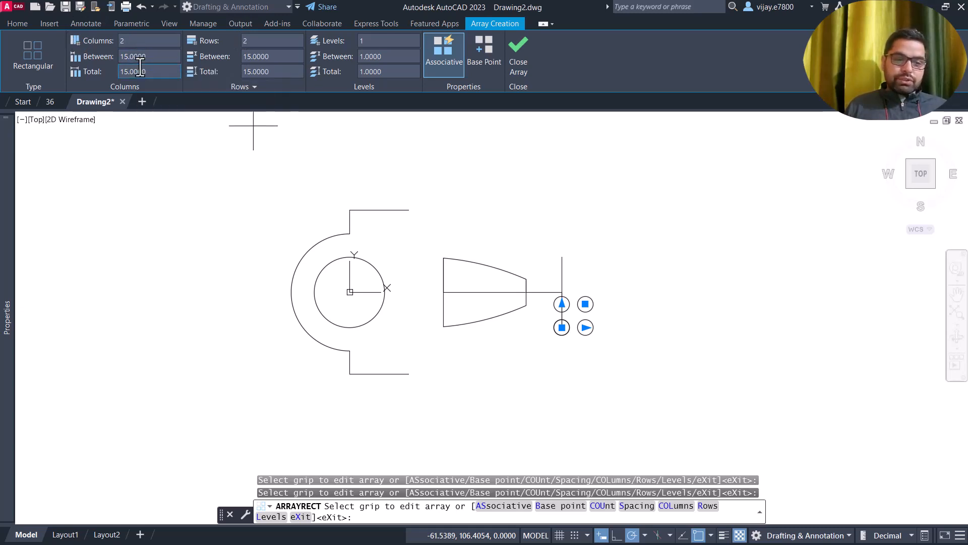
# - Set the spacing between the circle array's rows to 45
pyautogui.click(235, 54)
pyautogui.write('45')
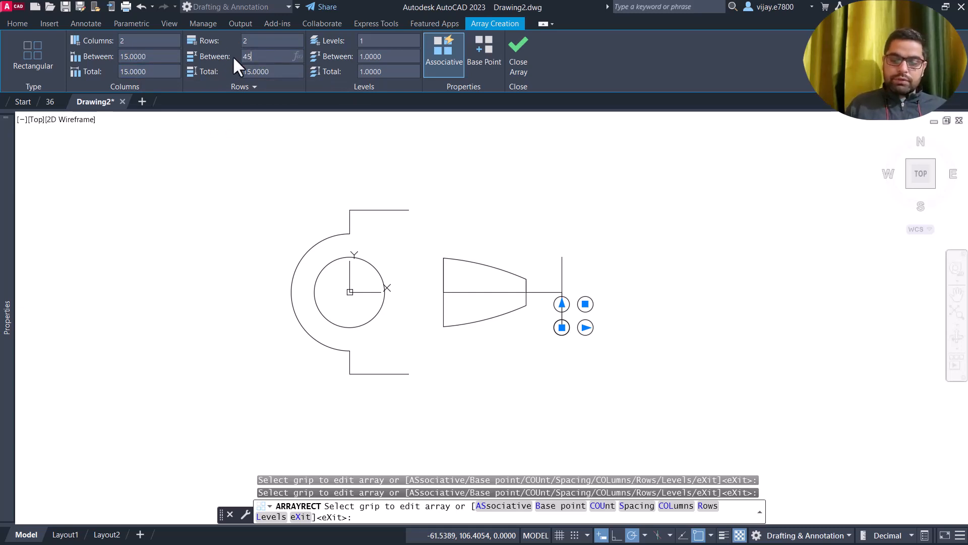
pyautogui.press('Return')
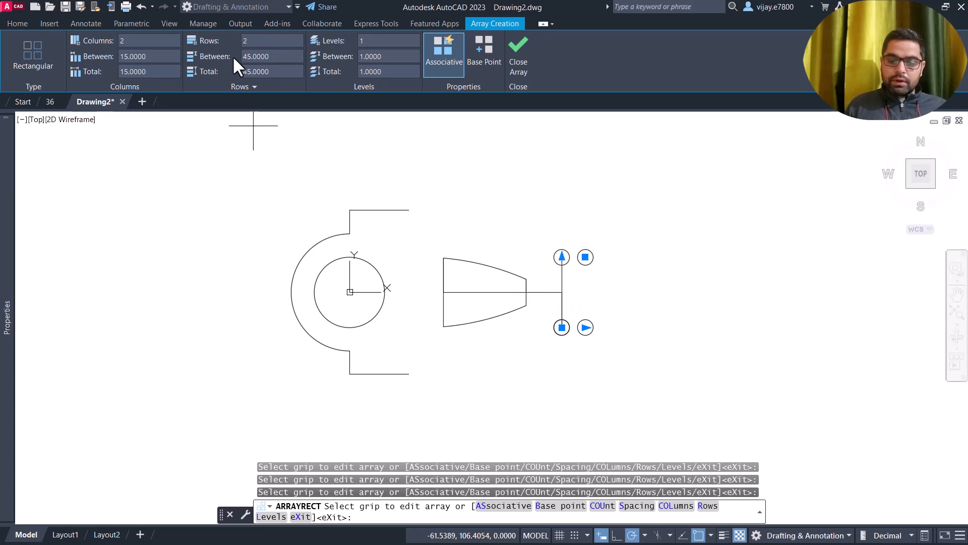
pyautogui.scroll(4, 440, 271)
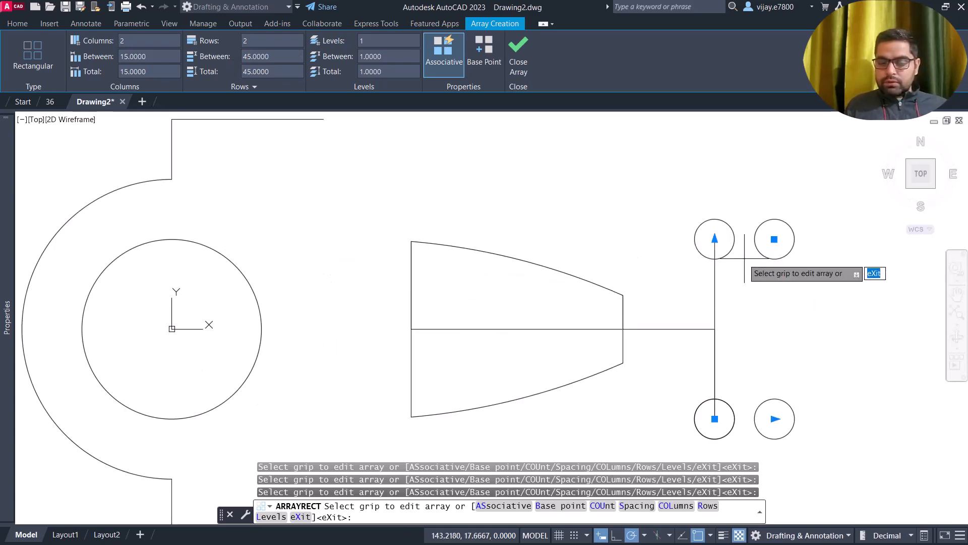
pyautogui.scroll(-2, 742, 262)
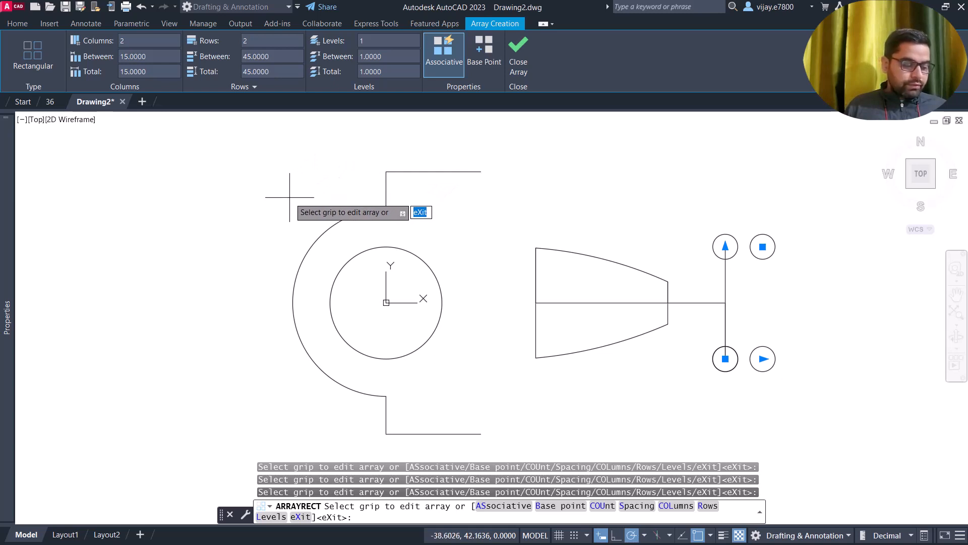
pyautogui.scroll(-2, 724, 313)
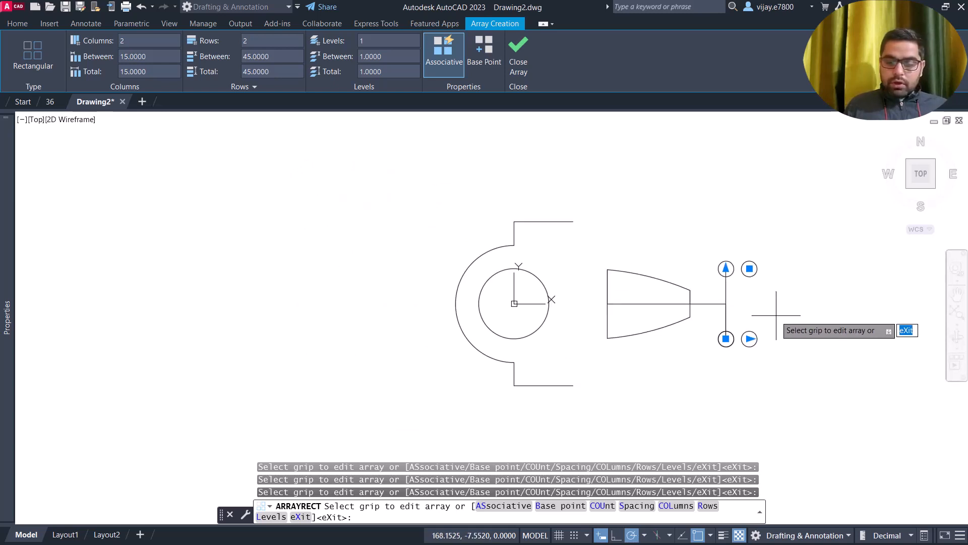
# - Set the spacing between the circle array's columns to 30 and finish the array
pyautogui.moveTo(756, 320); pyautogui.dragTo(651, 298, button='middle')
pyautogui.scroll(2, 608, 285)
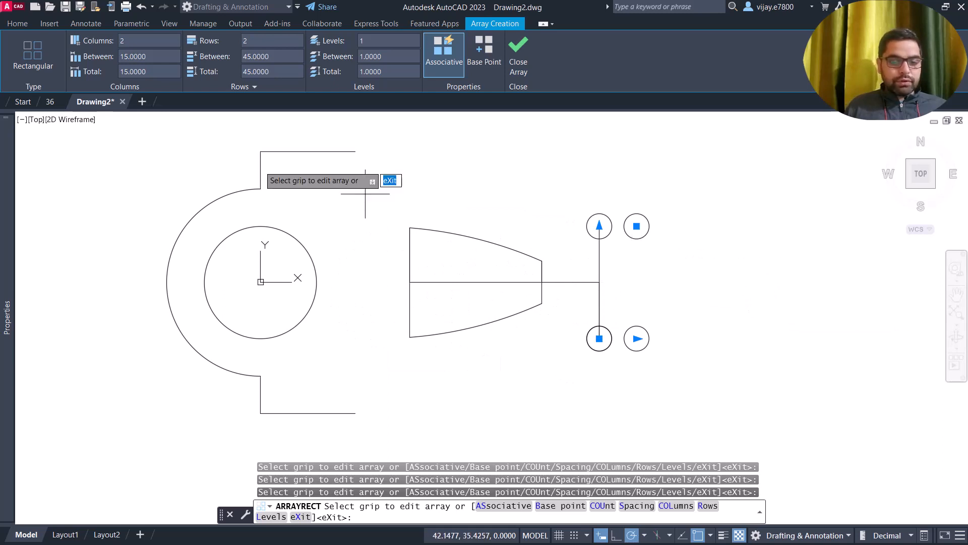
pyautogui.click(130, 57)
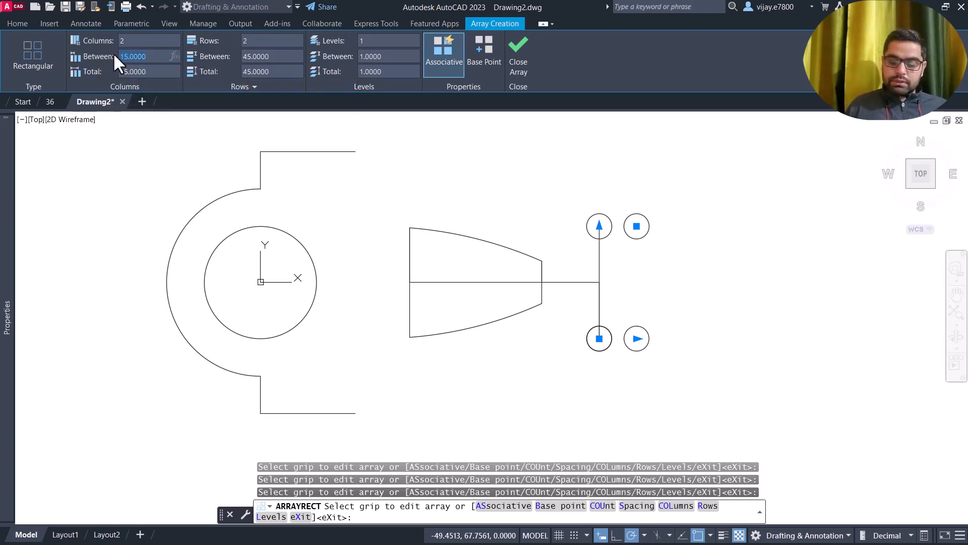
pyautogui.press('Return')
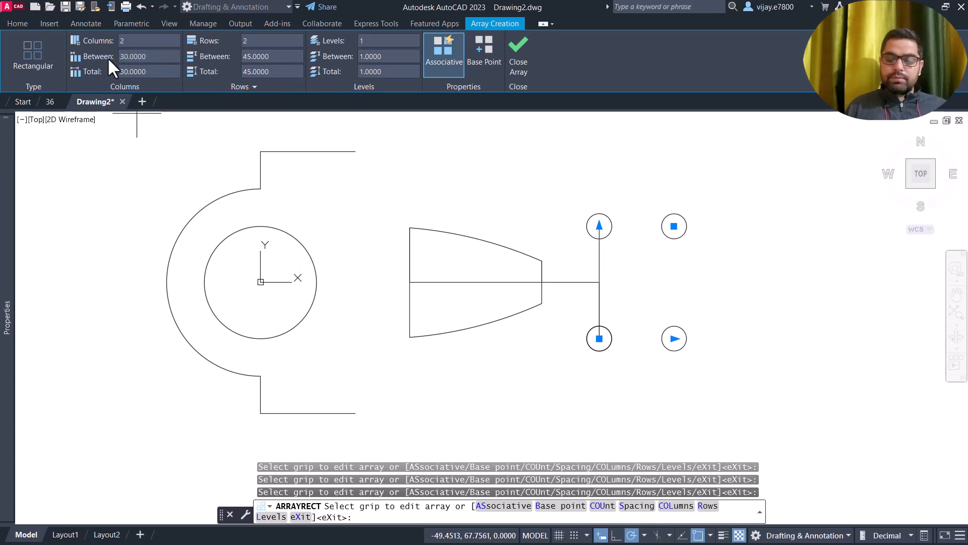
pyautogui.click(519, 59)
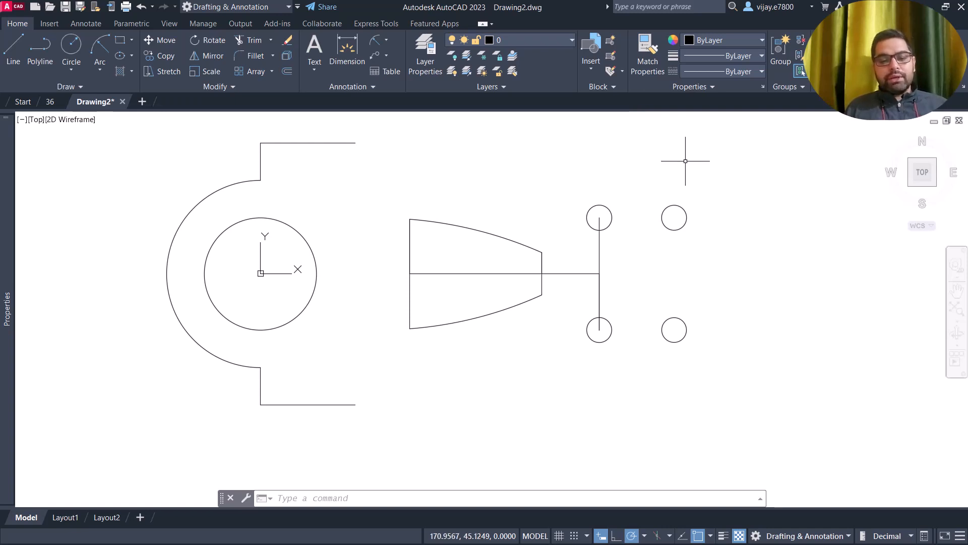
# - Draw a rectangle with length 45, width 60 and corner fillet radius 8 in the empty space right of the circle array
pyautogui.hotkey('alt', 'Tab')
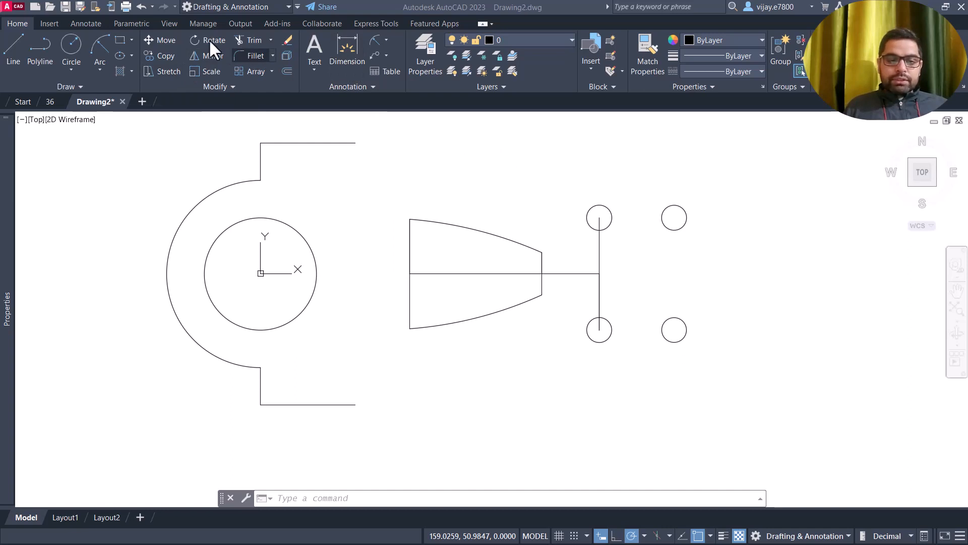
pyautogui.click(120, 38)
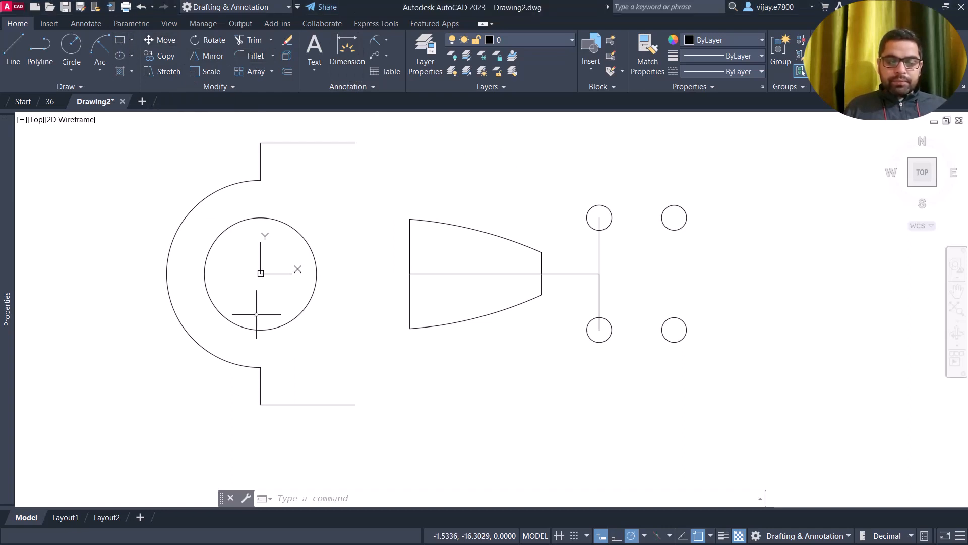
pyautogui.click(121, 40)
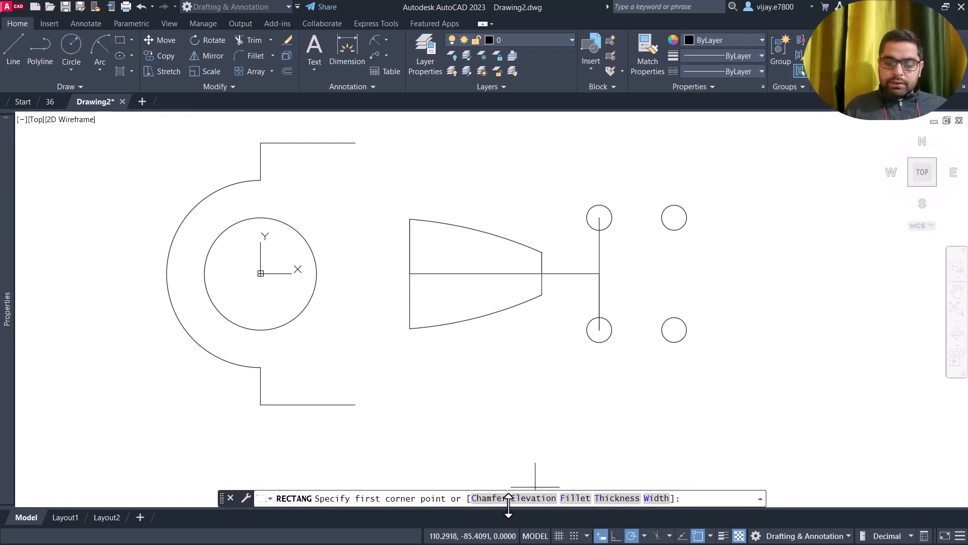
pyautogui.click(575, 498)
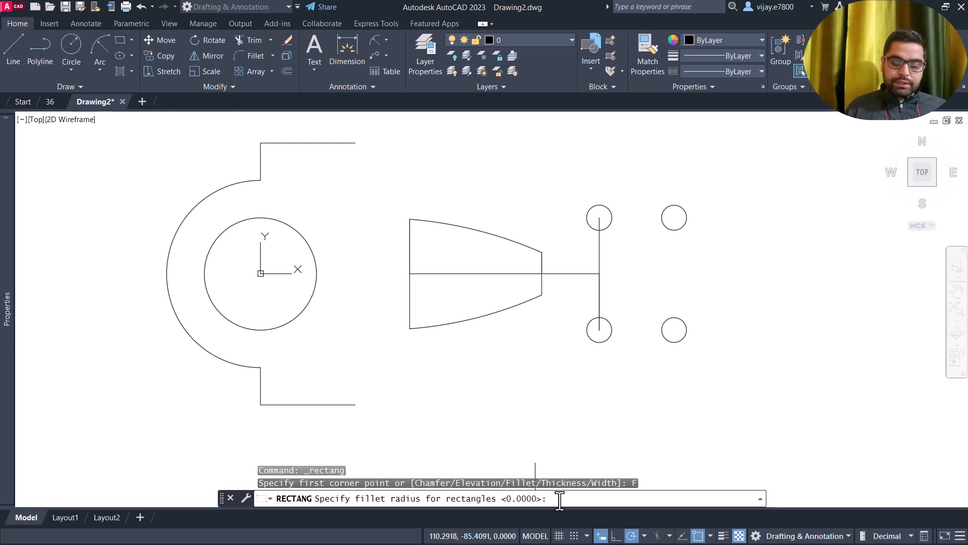
pyautogui.press('Return')
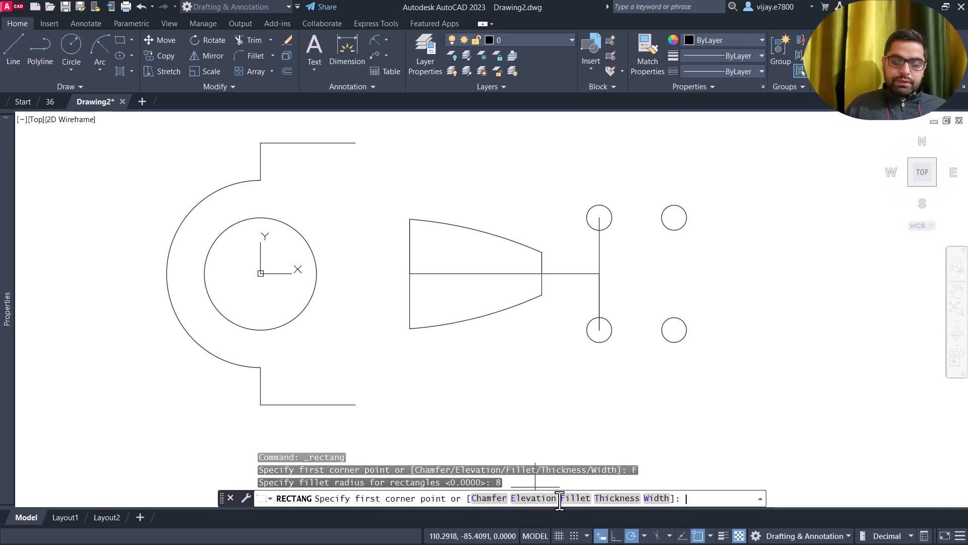
pyautogui.scroll(-2, 533, 481)
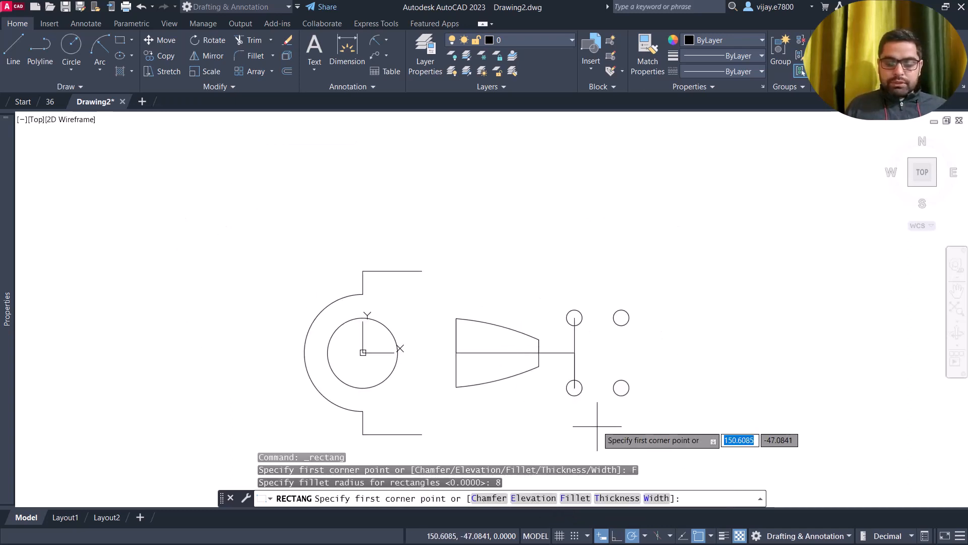
pyautogui.click(715, 423)
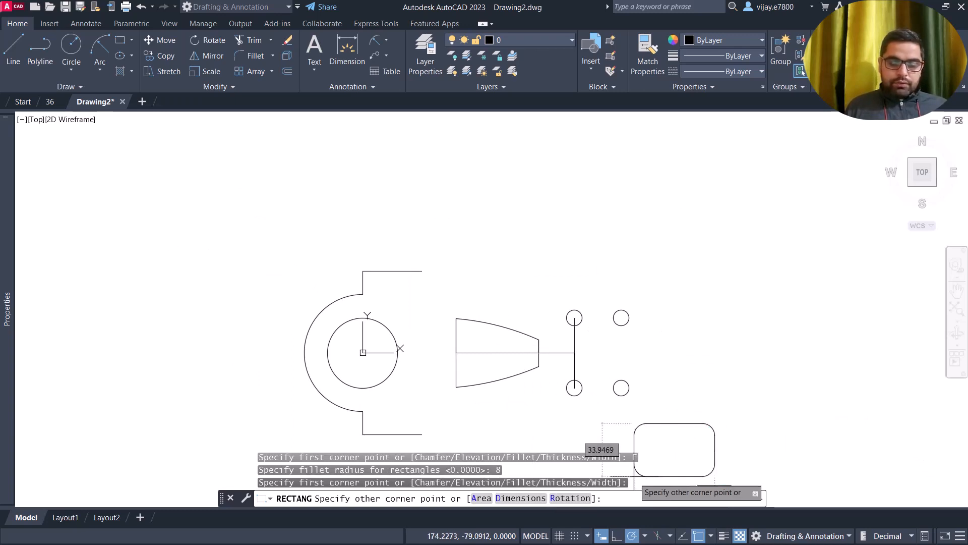
pyautogui.click(530, 499)
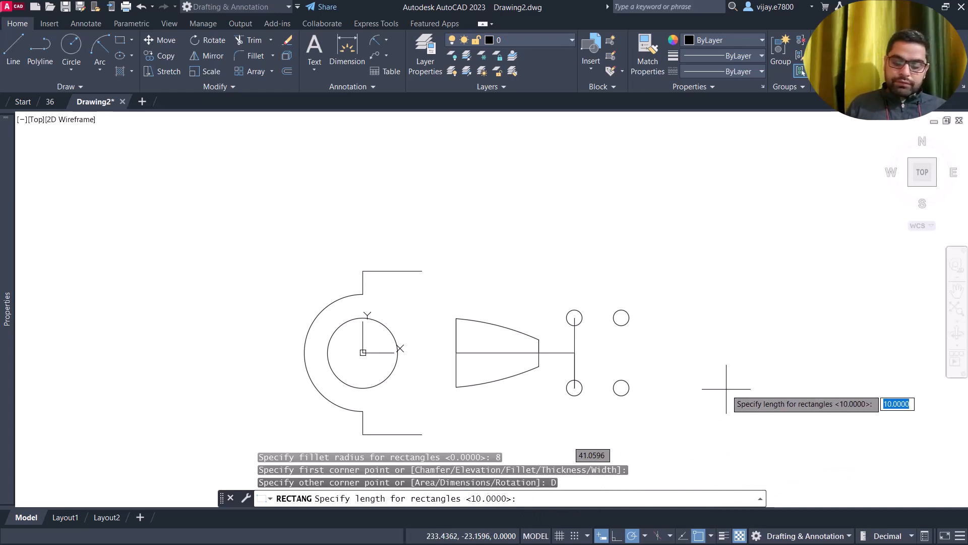
pyautogui.write('45')
pyautogui.press('Return')
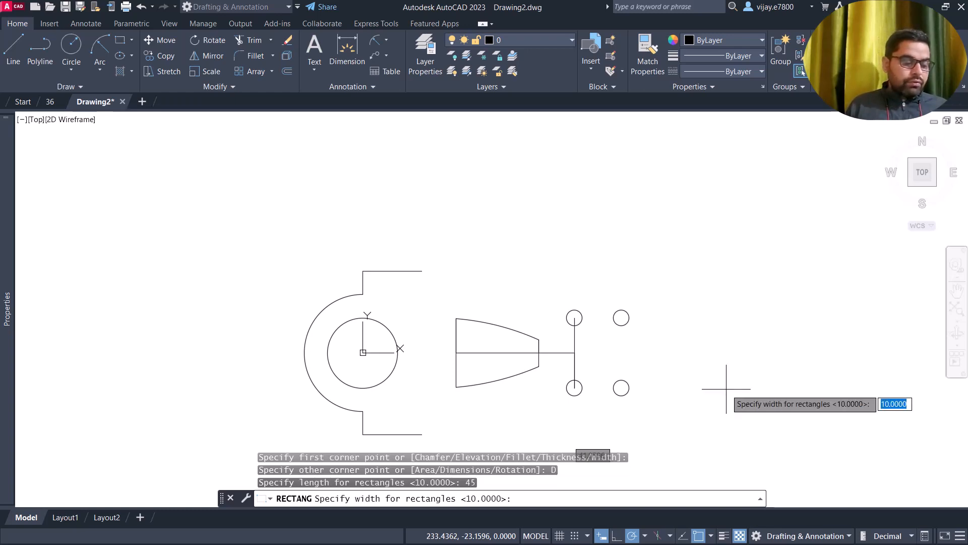
pyautogui.write('60')
pyautogui.press('Return')
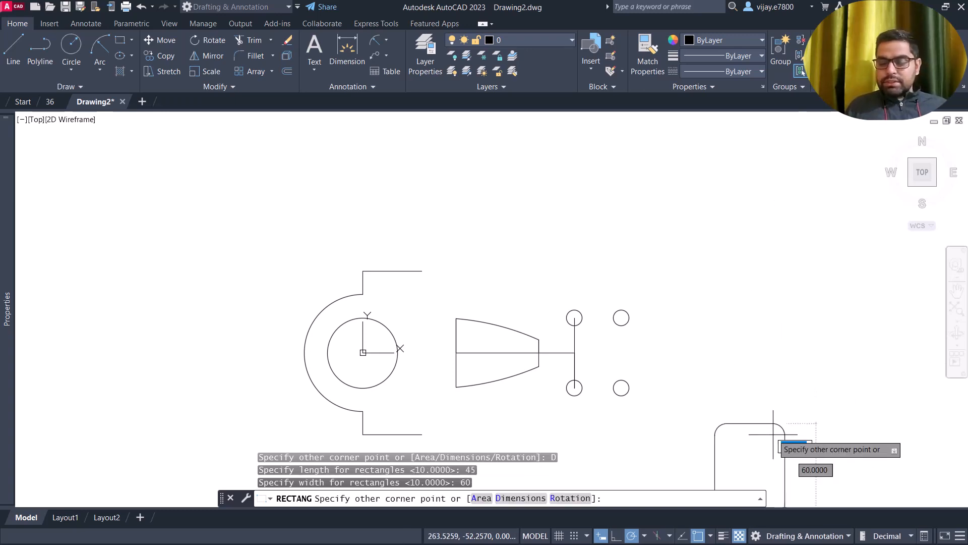
pyautogui.click(789, 406)
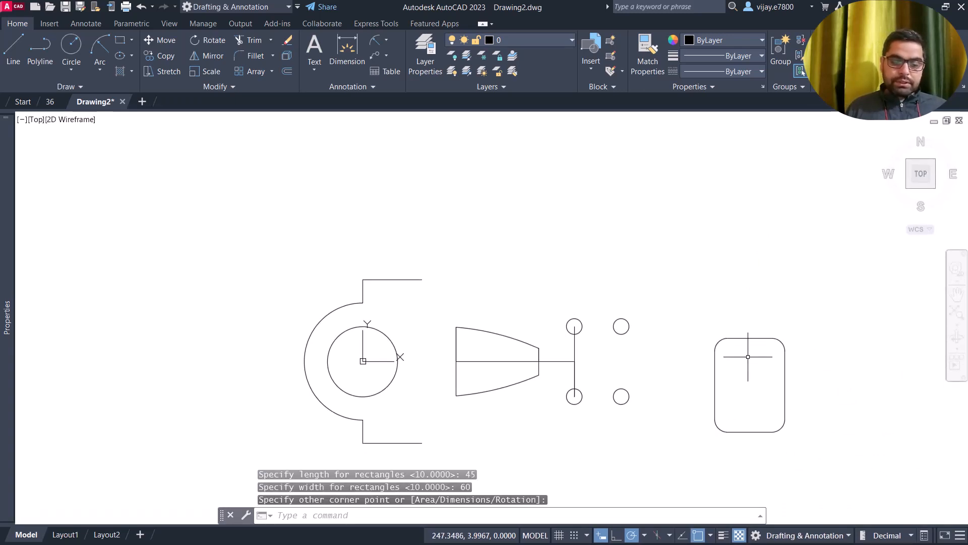
pyautogui.click(805, 447)
pyautogui.press('Escape')
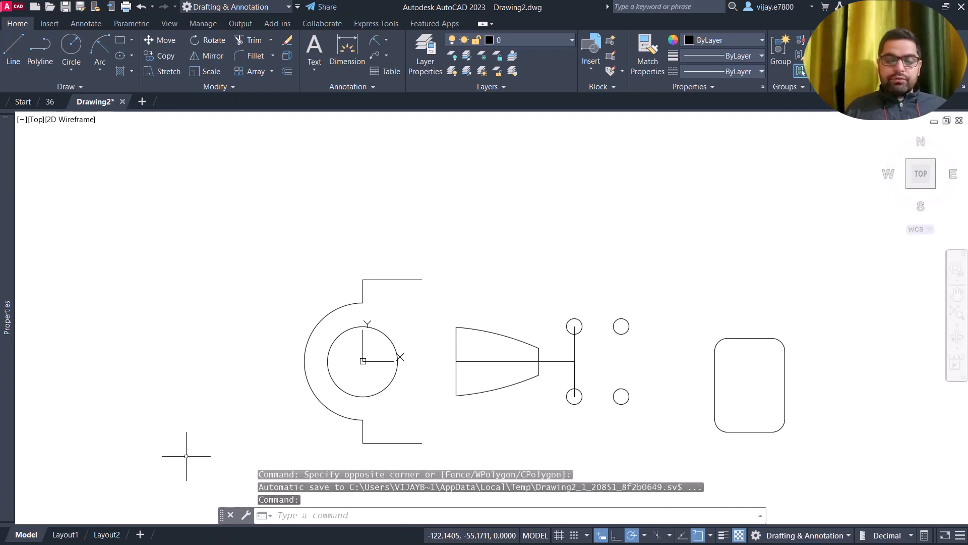
# - Draw a diagonal line from the centre of the array's lower-left circle to the centre of its upper-right circle
pyautogui.click(12, 64)
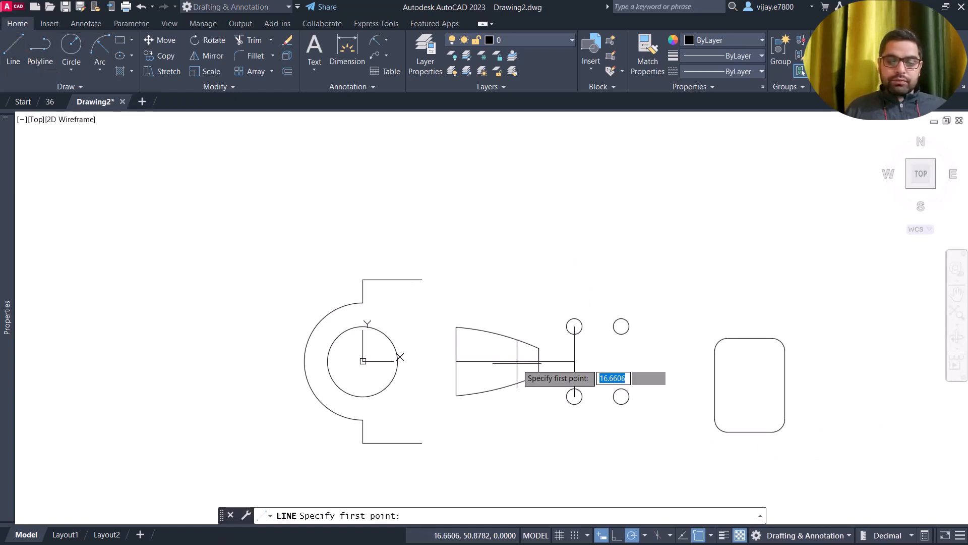
pyautogui.click(574, 396)
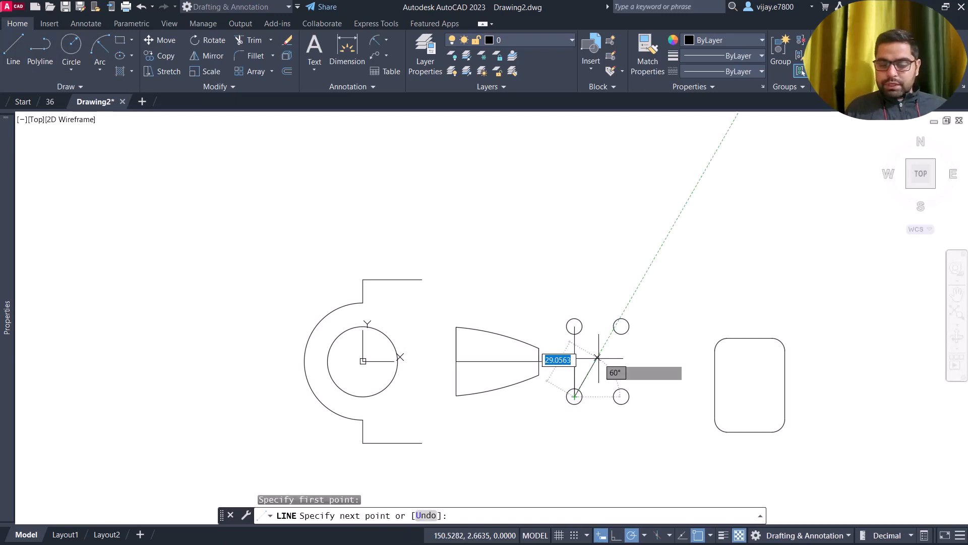
pyautogui.click(621, 327)
pyautogui.rightClick(706, 309)
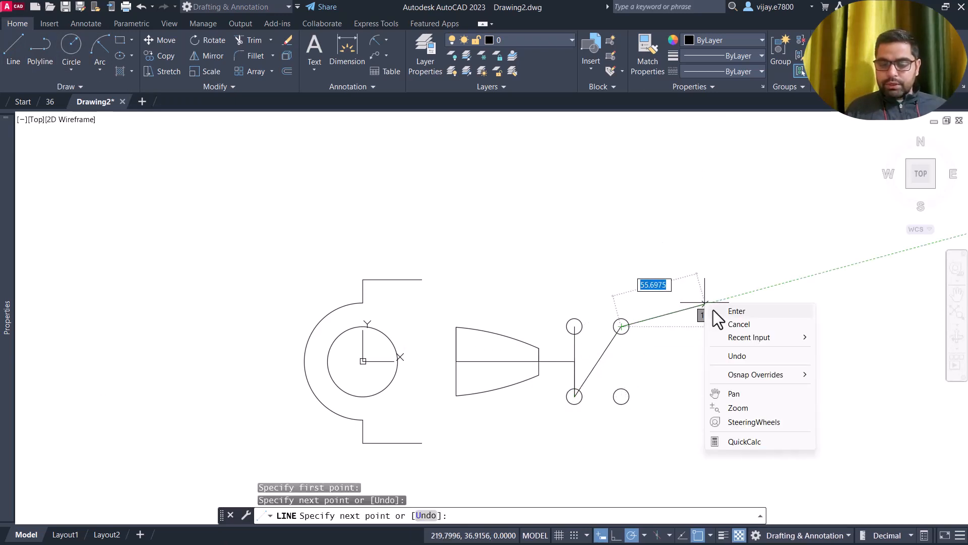
pyautogui.click(726, 309)
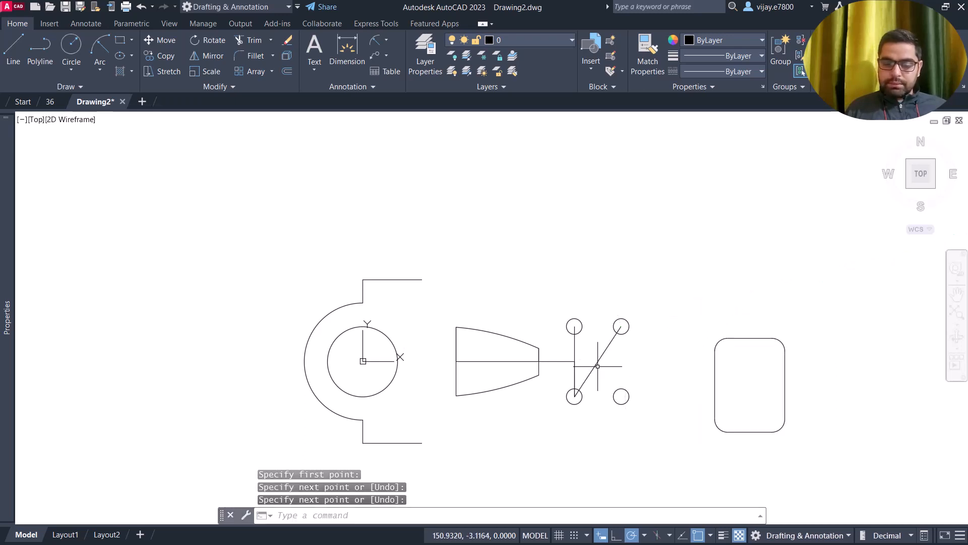
# - Move the 45 by 60 filleted rectangle from its centre to the diagonal line's midpoint so it surrounds the four small circles
pyautogui.click(752, 396)
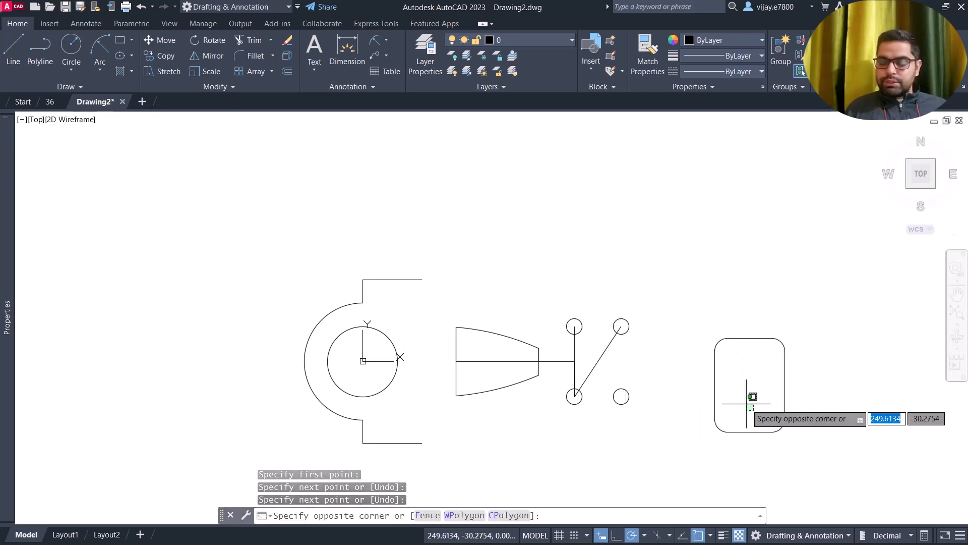
pyautogui.click(685, 320)
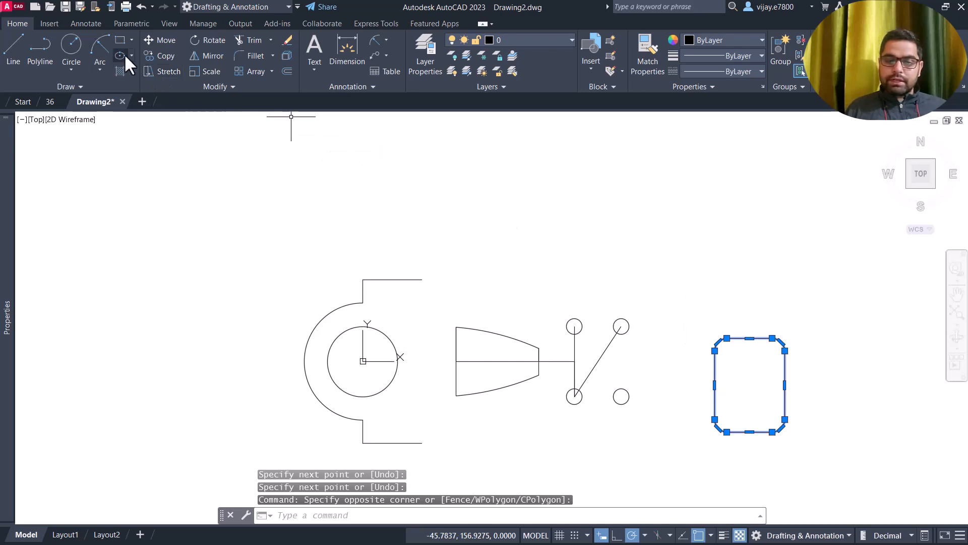
pyautogui.click(161, 42)
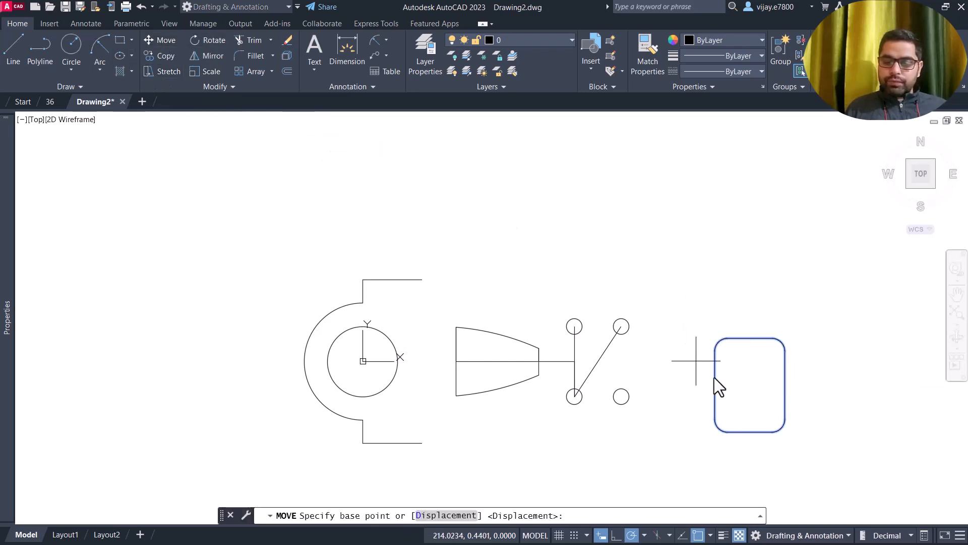
pyautogui.click(750, 385)
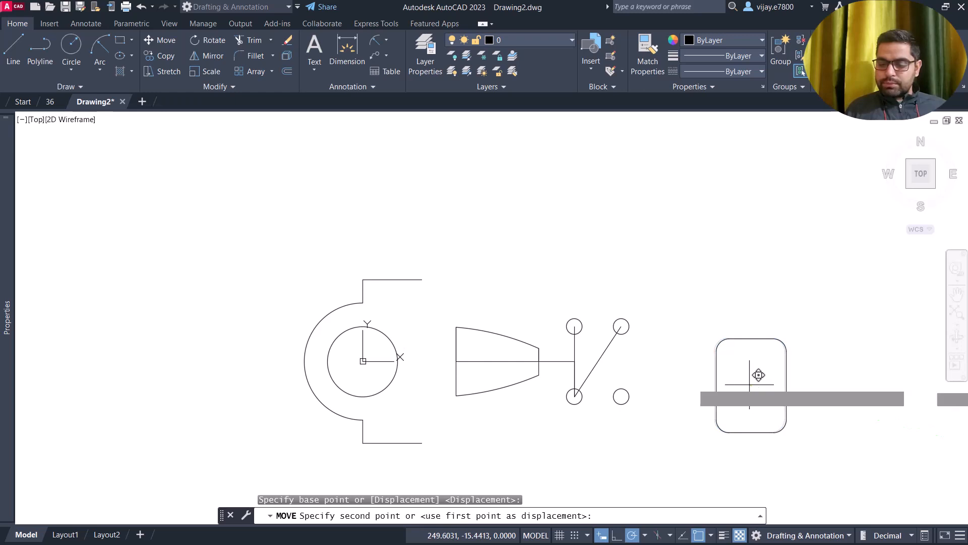
pyautogui.click(597, 360)
pyautogui.scroll(2, 670, 386)
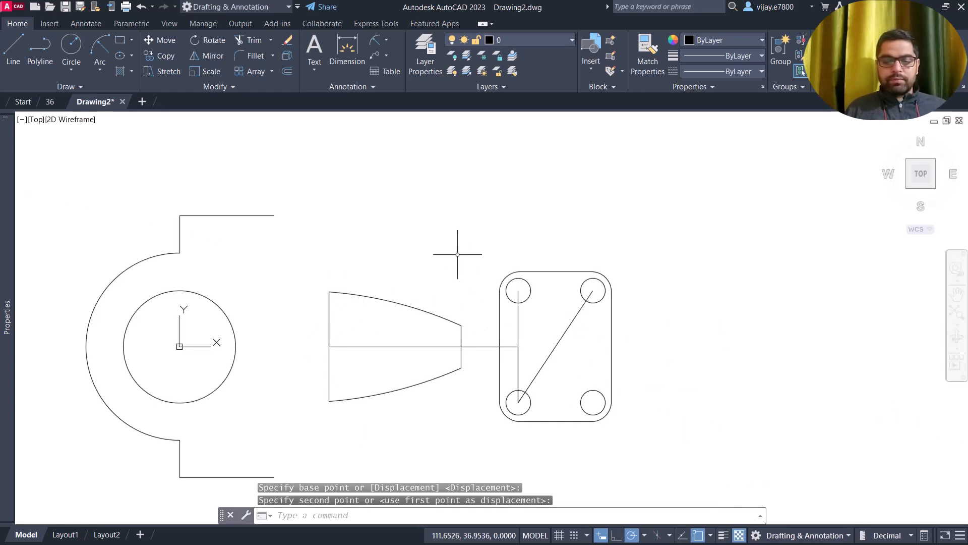
# - Draw a second rectangle with length 60, width 75 and corner fillet radius 8 in the empty space right of the first one
pyautogui.click(121, 41)
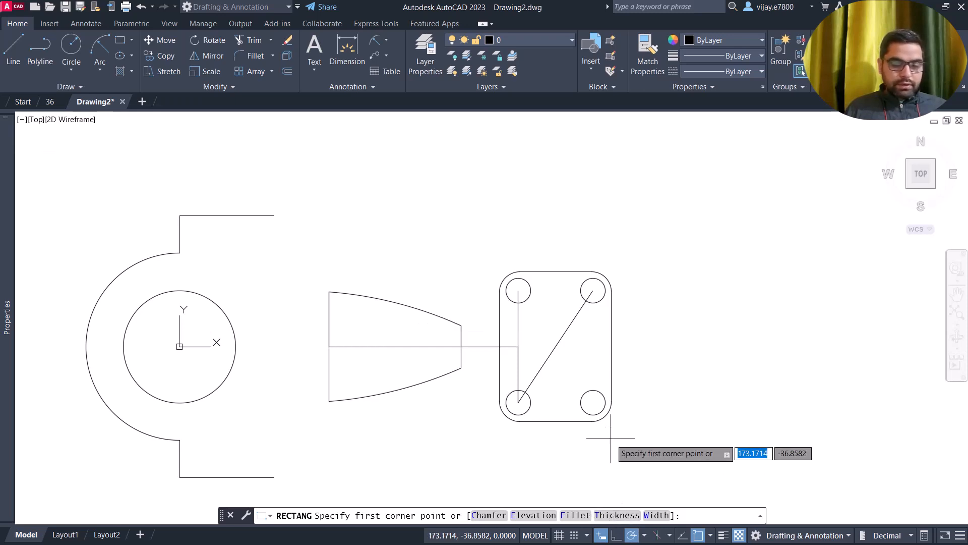
pyautogui.scroll(-2, 616, 451)
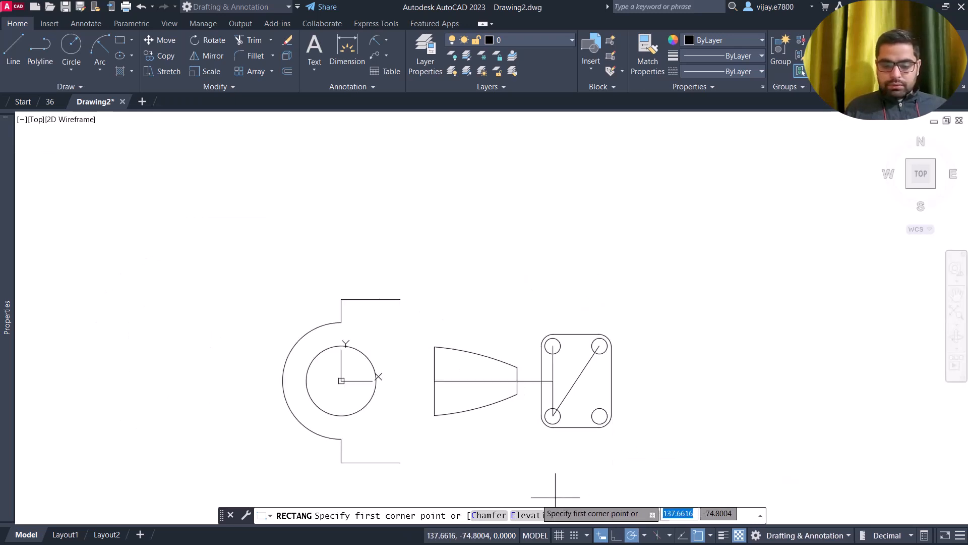
pyautogui.click(576, 515)
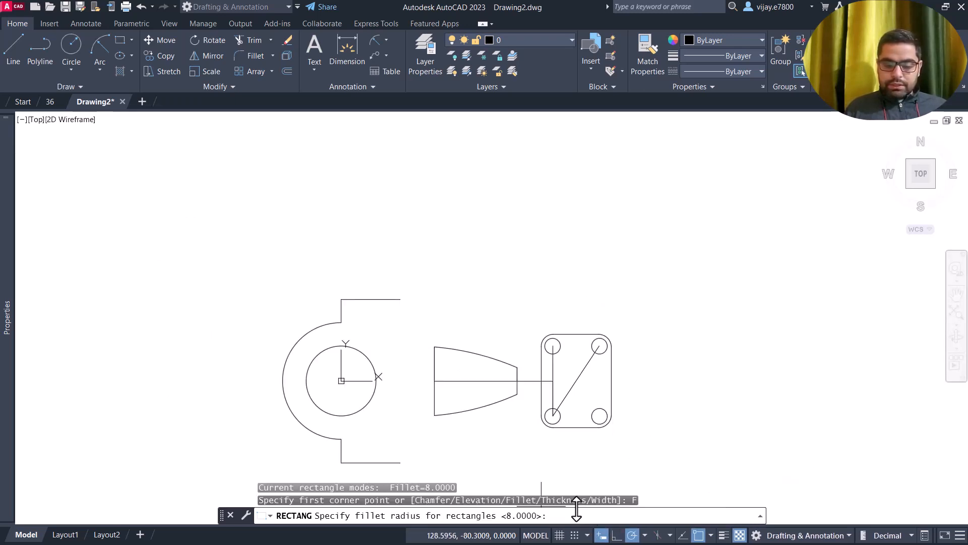
pyautogui.write('8')
pyautogui.press('Return')
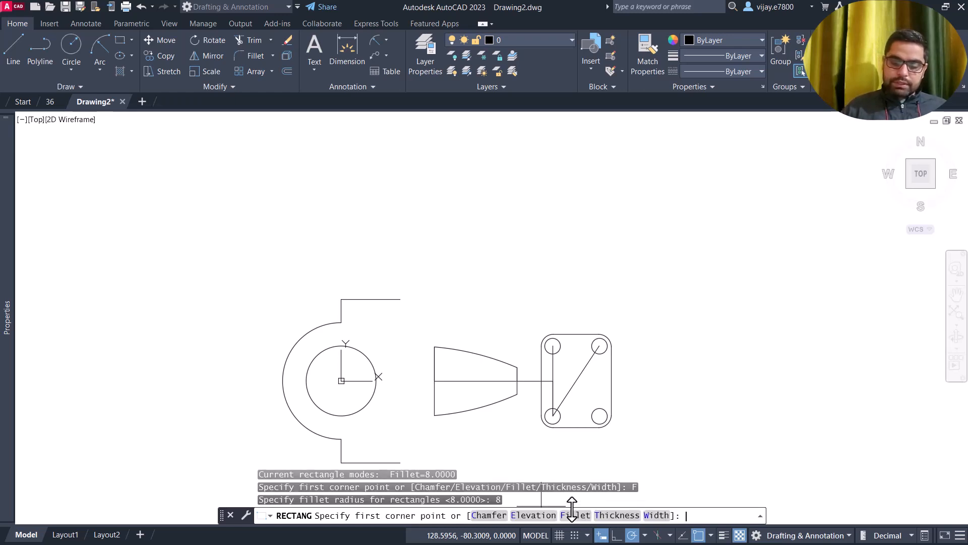
pyautogui.click(701, 411)
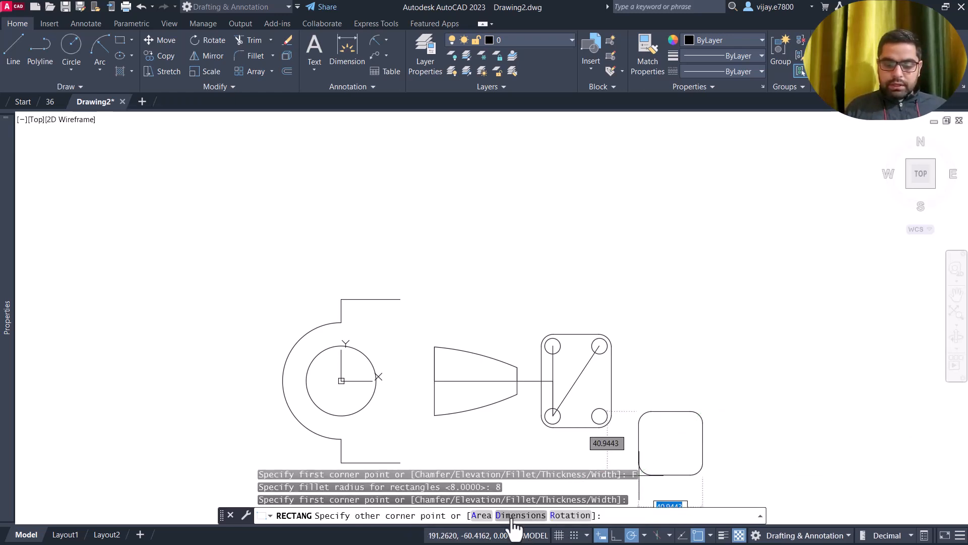
pyautogui.write('D')
pyautogui.press('Return')
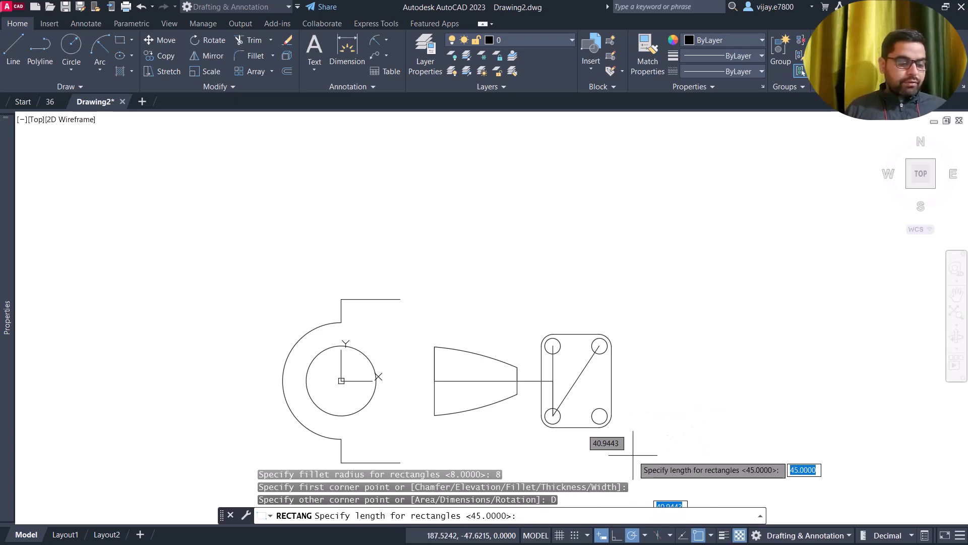
pyautogui.write('60')
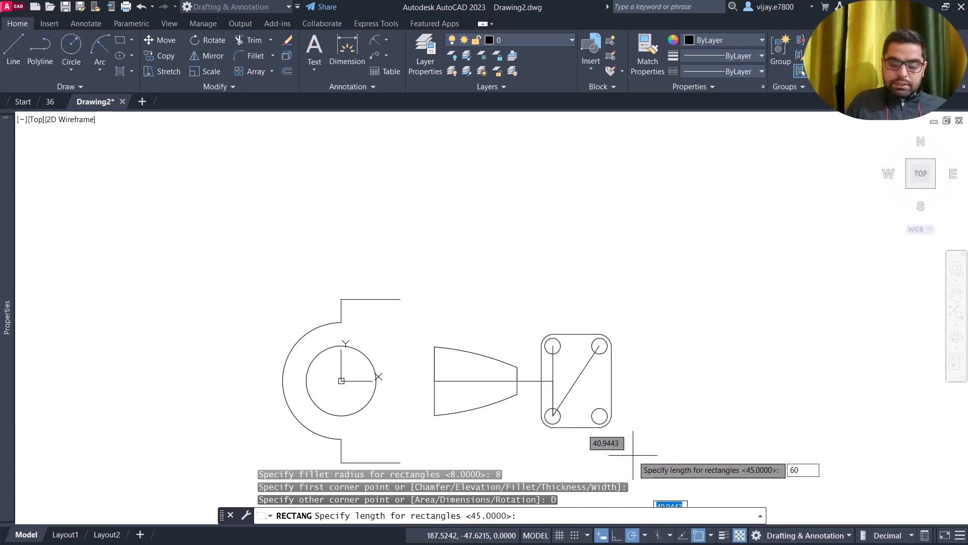
pyautogui.press('Return')
pyautogui.write('75')
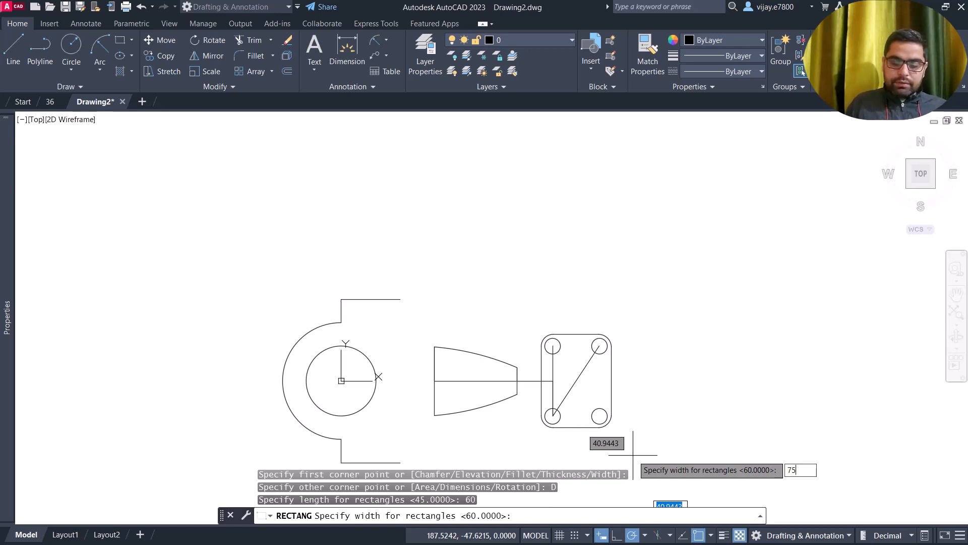
pyautogui.press('Return')
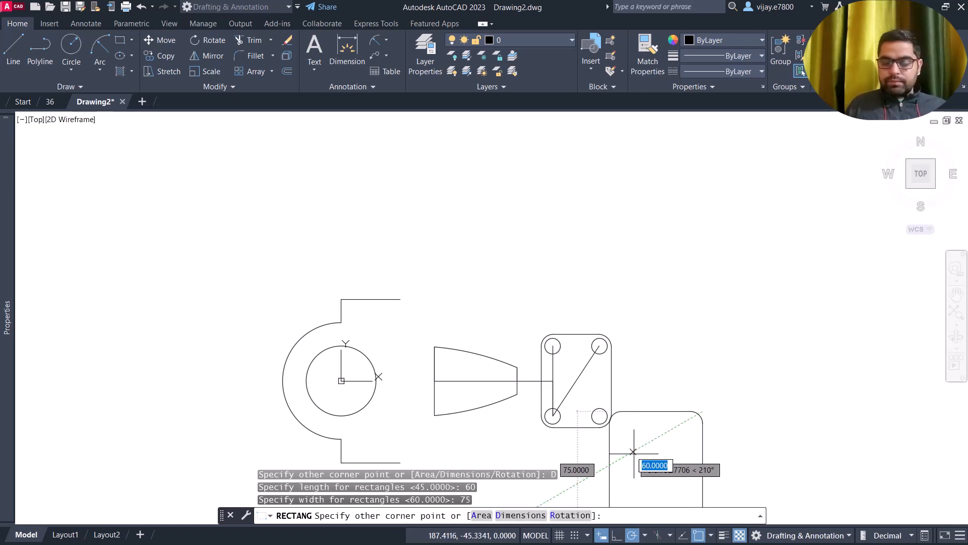
pyautogui.click(739, 336)
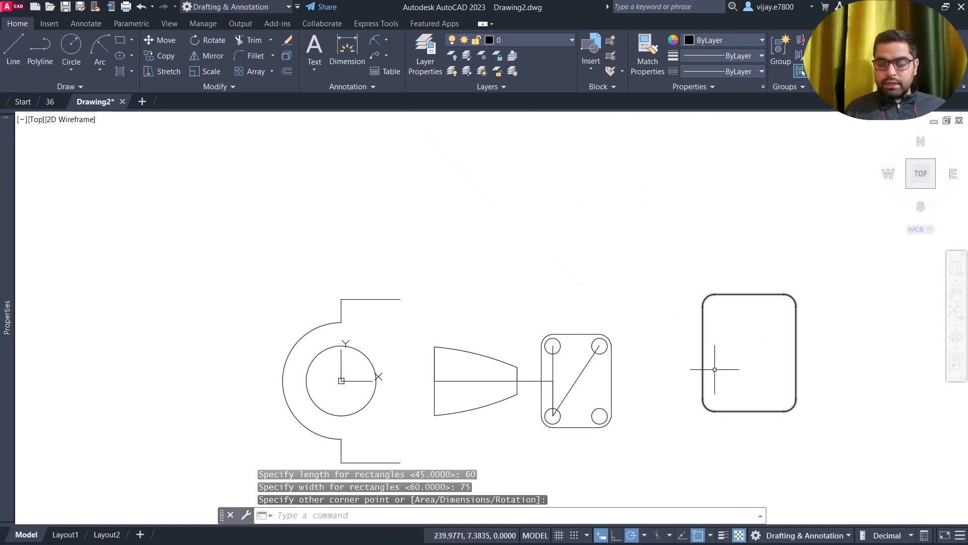
# - Move the 60 by 75 filleted rectangle from its centre to the diagonal line's midpoint so it surrounds the 45 by 60 rectangle
pyautogui.click(741, 347)
pyautogui.click(683, 282)
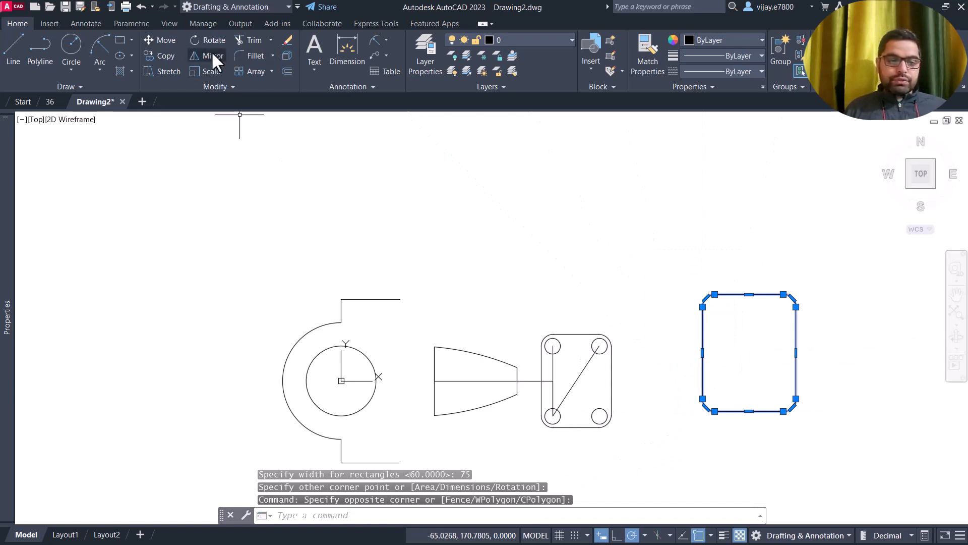
pyautogui.click(166, 41)
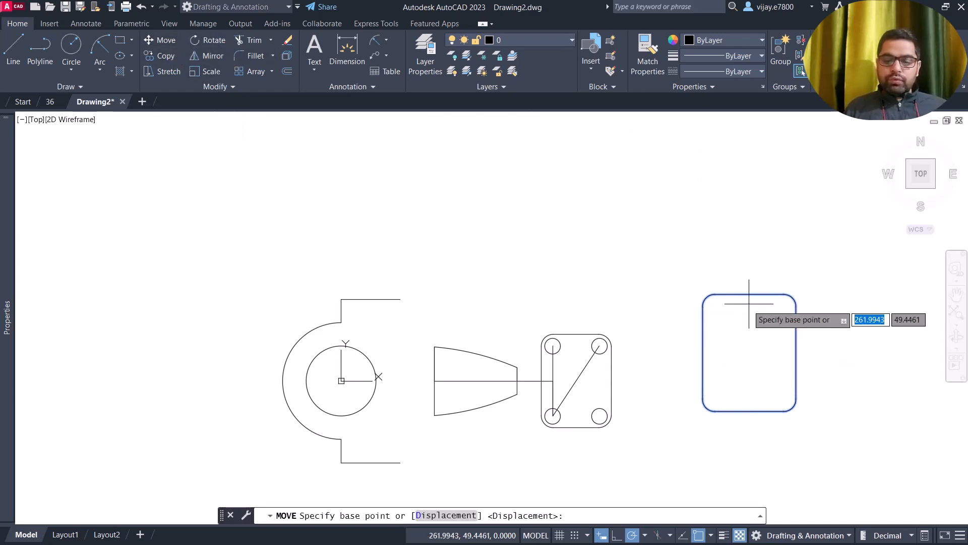
pyautogui.click(749, 352)
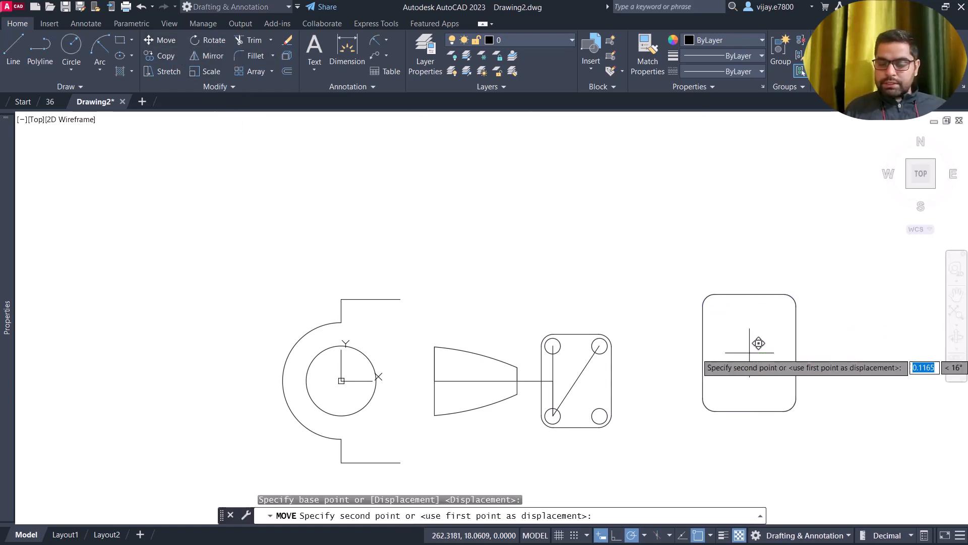
pyautogui.click(584, 372)
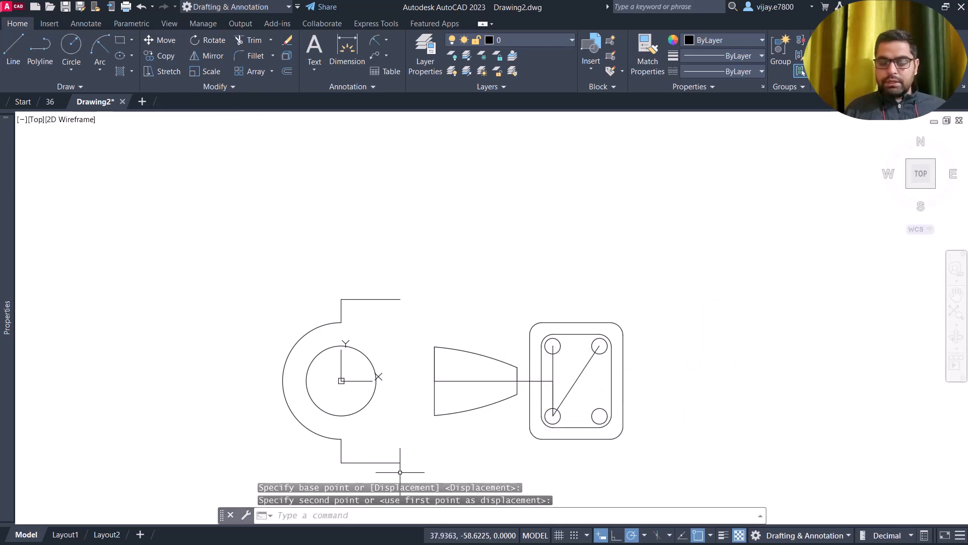
# - Erase the vertical and diagonal construction lines between the small circles and the horizontal line joining them to the tapered shape
pyautogui.scroll(2, 207, 460)
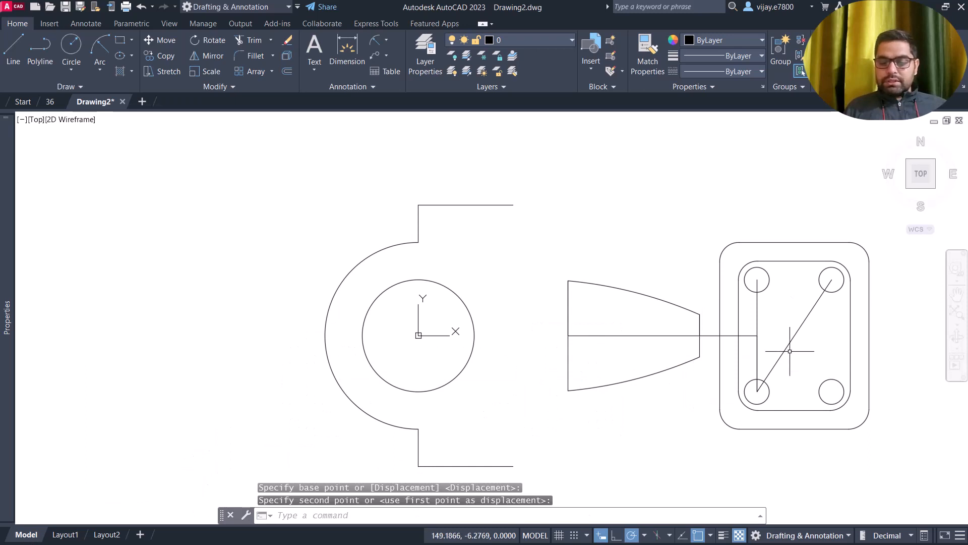
pyautogui.click(801, 362)
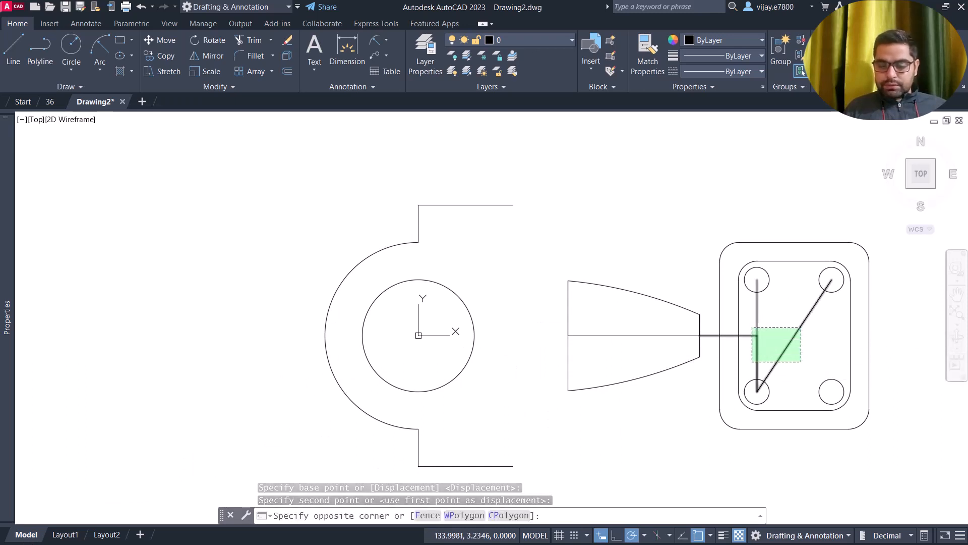
pyautogui.click(752, 328)
pyautogui.press('Delete')
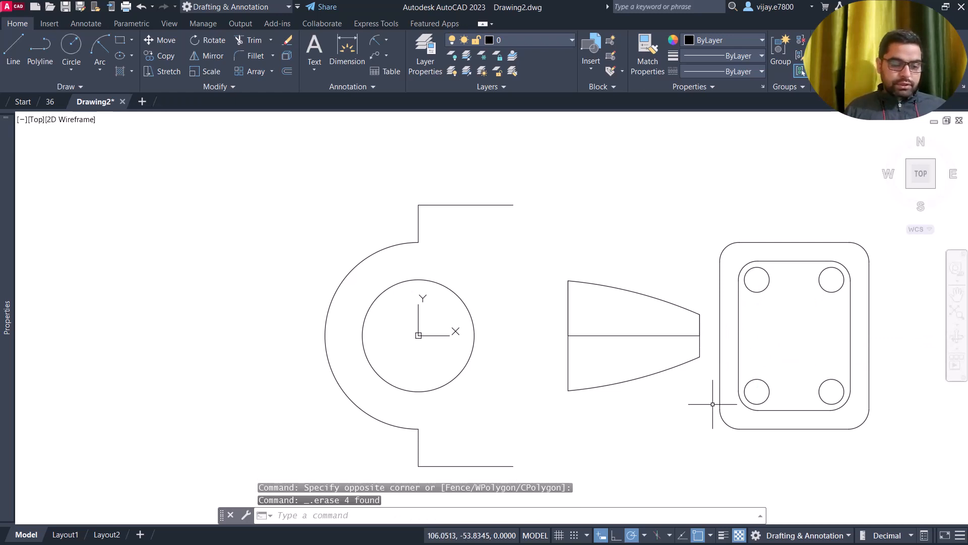
# - Draw a vertical line from the centre of the filleted rectangles upward past the outer rectangle, ending above the upper profile line
pyautogui.click(11, 53)
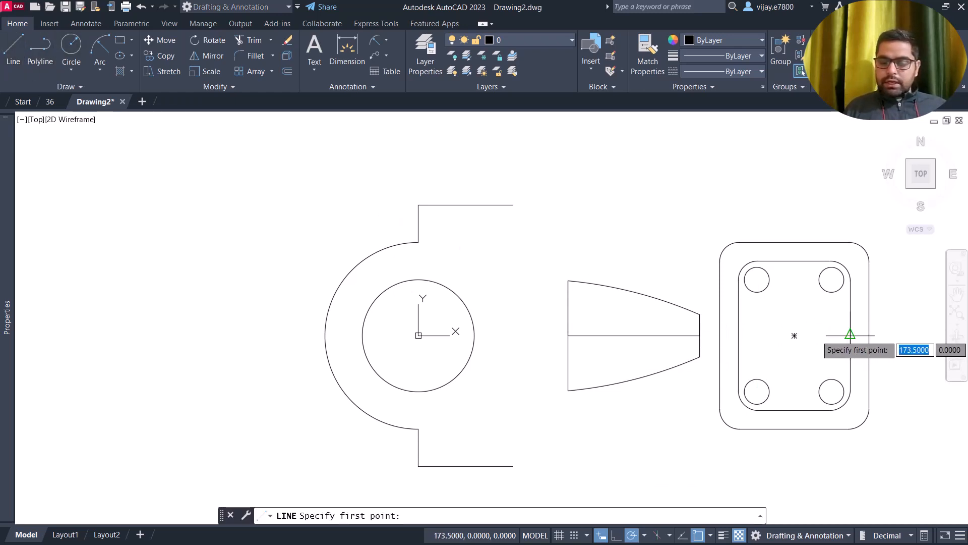
pyautogui.click(795, 335)
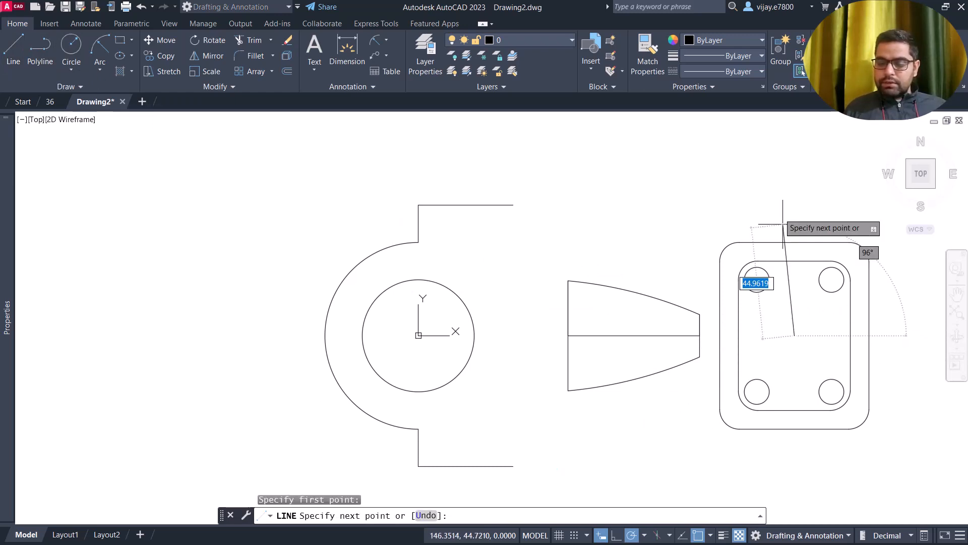
pyautogui.click(794, 171)
pyautogui.rightClick(848, 178)
pyautogui.click(865, 173)
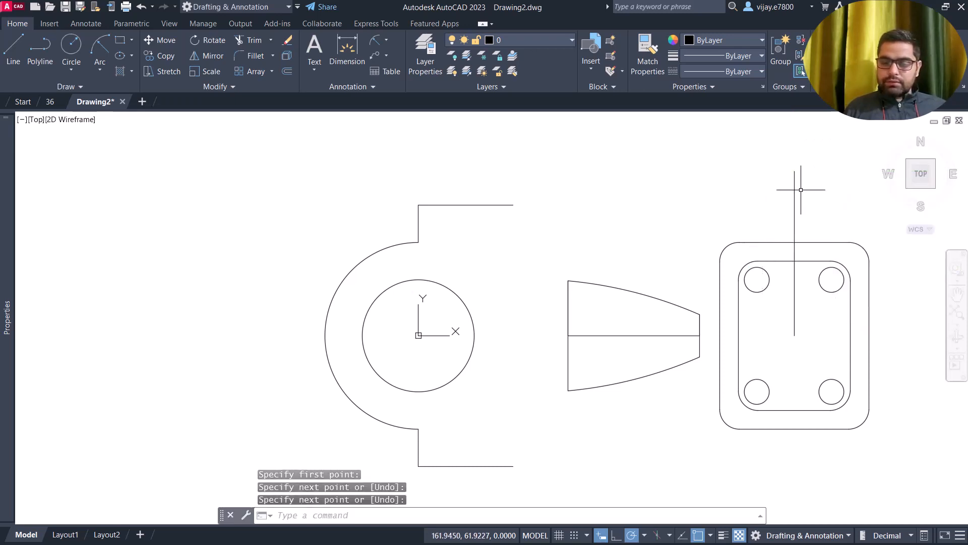
# - Draw a horizontal line from the free end of the upper short profile line to the vertical construction line
pyautogui.click(15, 44)
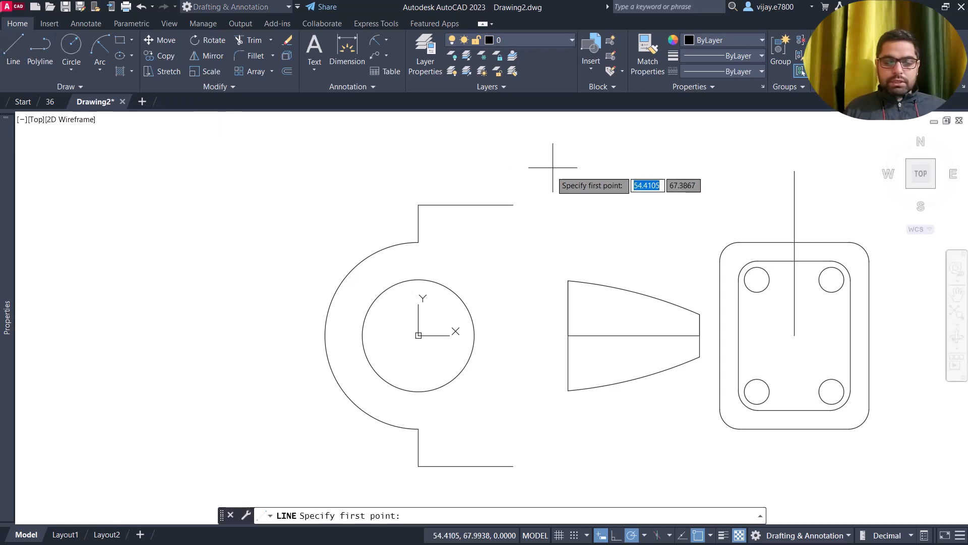
pyautogui.click(513, 204)
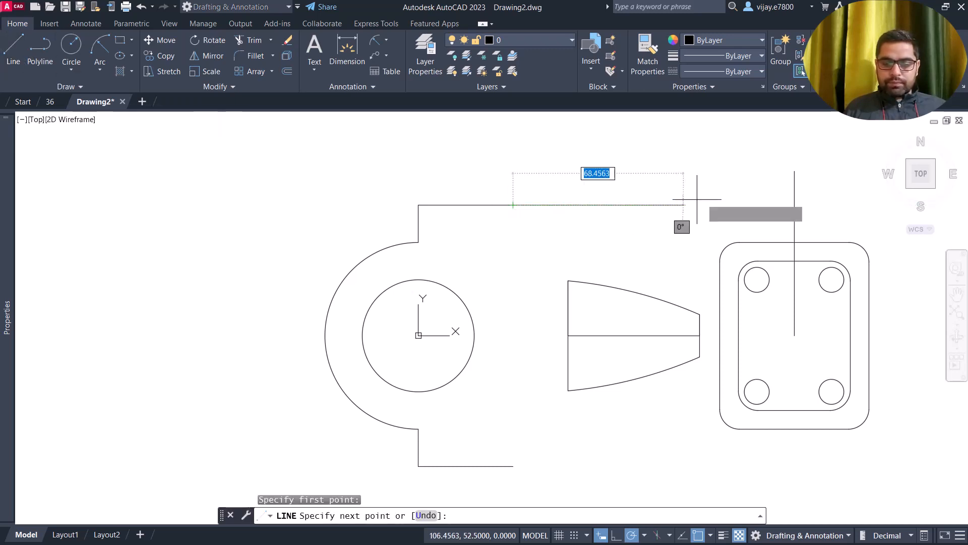
pyautogui.click(794, 205)
pyautogui.rightClick(835, 204)
pyautogui.click(848, 212)
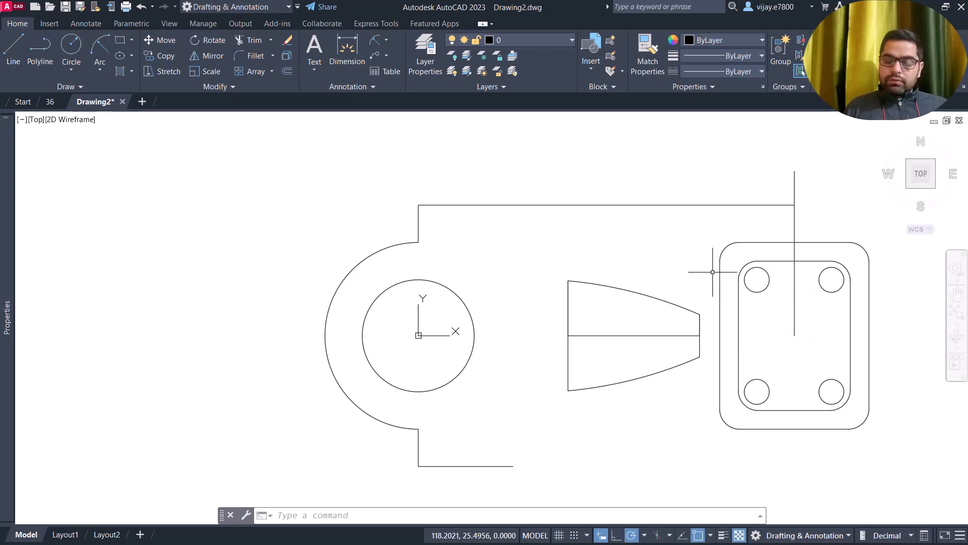
pyautogui.click(650, 130)
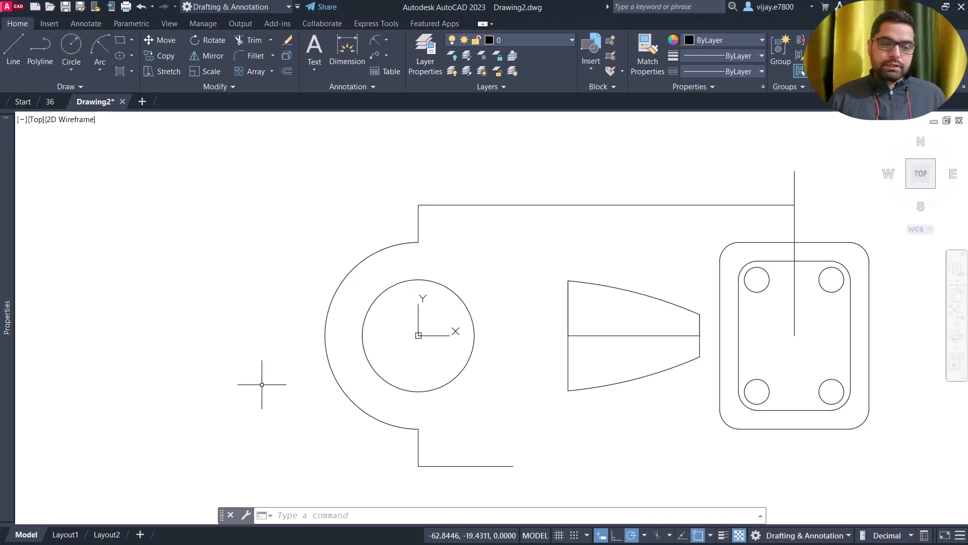
# - Try a start-end-radius arc of radius 165 from the lower profile line's free end to the lower-left small circle's centre
pyautogui.click(99, 71)
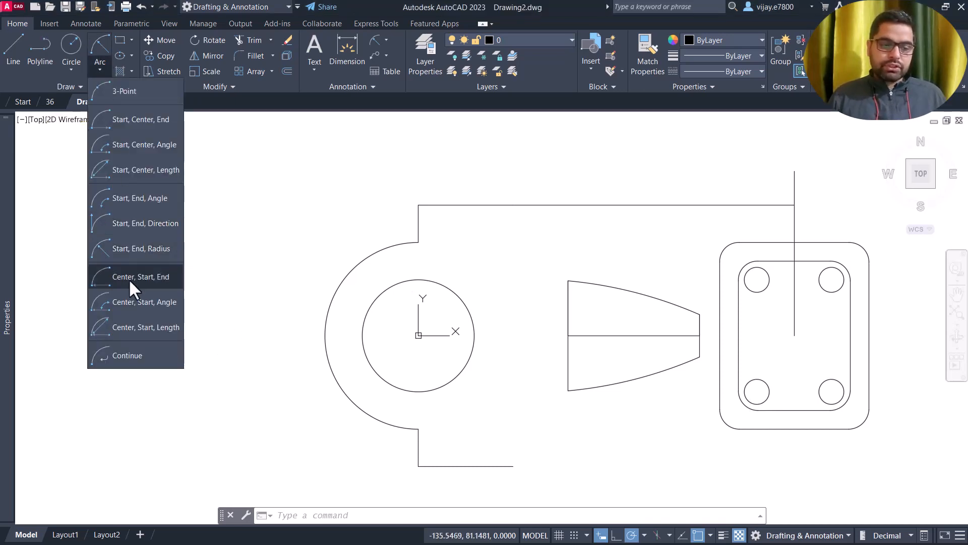
pyautogui.click(126, 249)
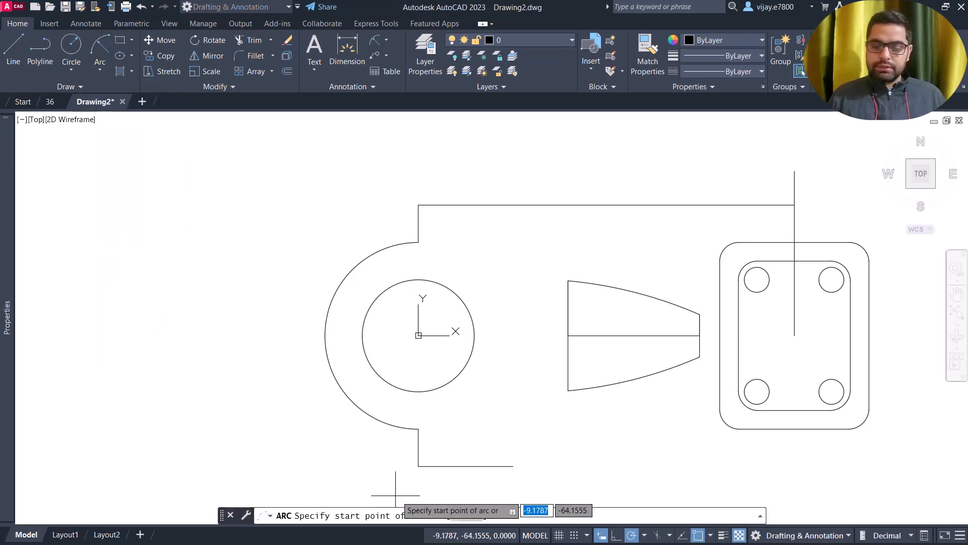
pyautogui.click(513, 466)
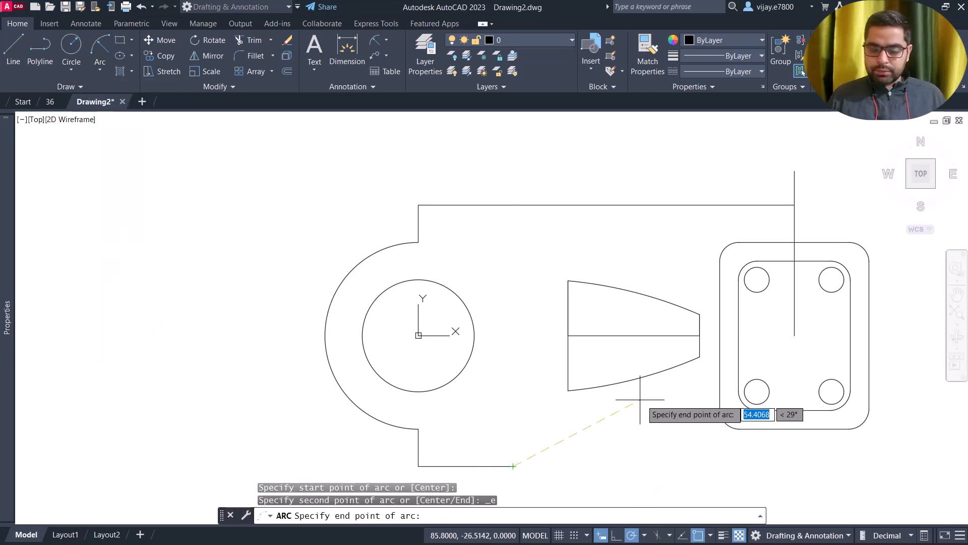
pyautogui.click(757, 391)
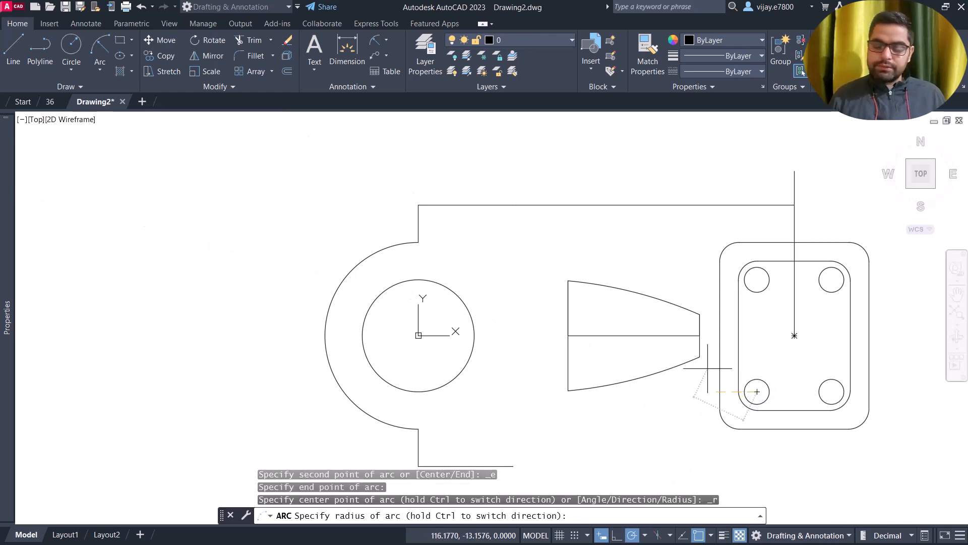
pyautogui.write('165')
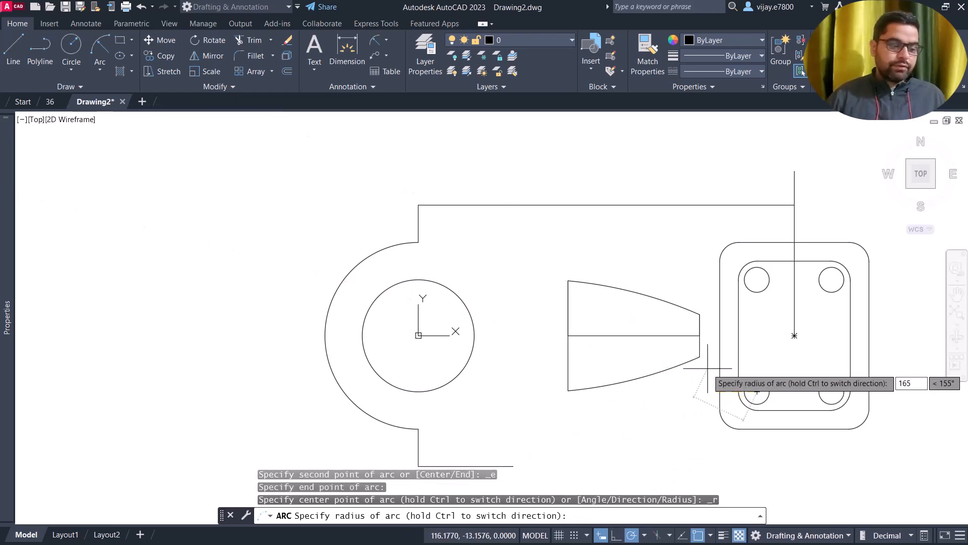
pyautogui.press('Return')
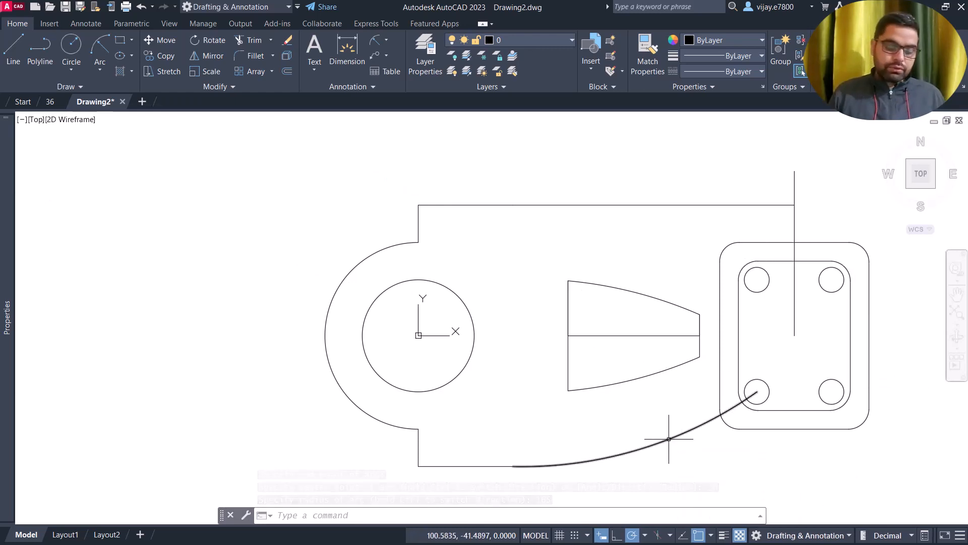
pyautogui.hotkey('ctrl', 'z')
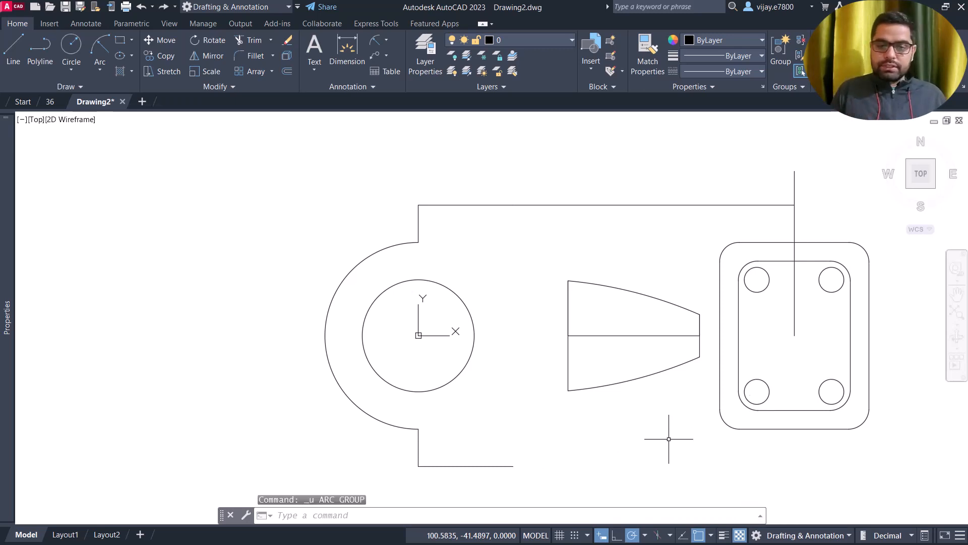
pyautogui.hotkey('ctrl', '1')
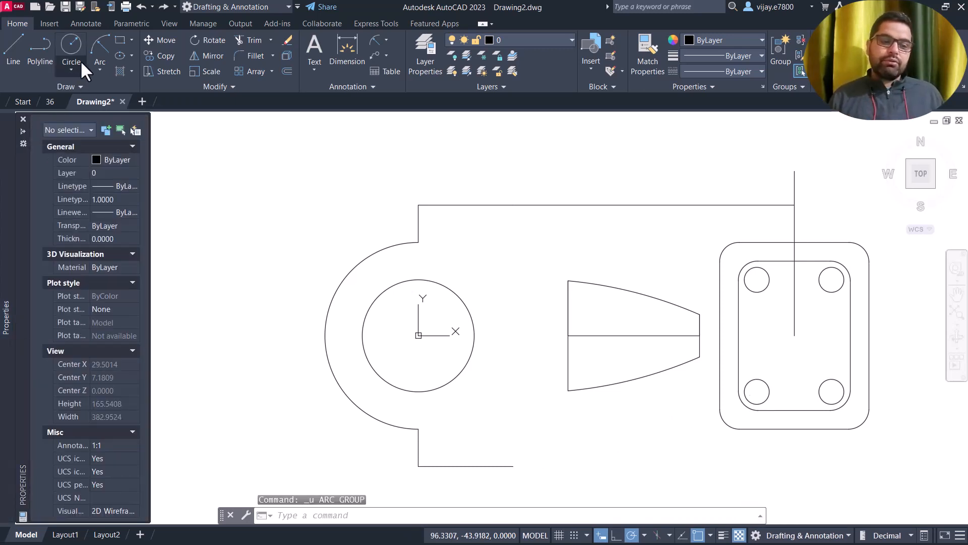
# - Draw a start-end-radius arc of radius 165 from the lower-left small circle's centre to the lower profile line's free end
pyautogui.click(101, 45)
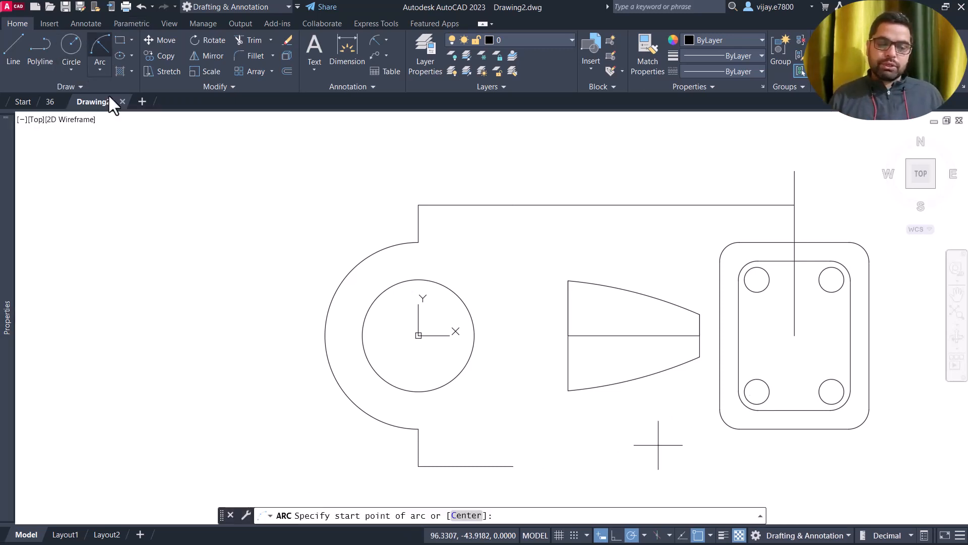
pyautogui.click(757, 392)
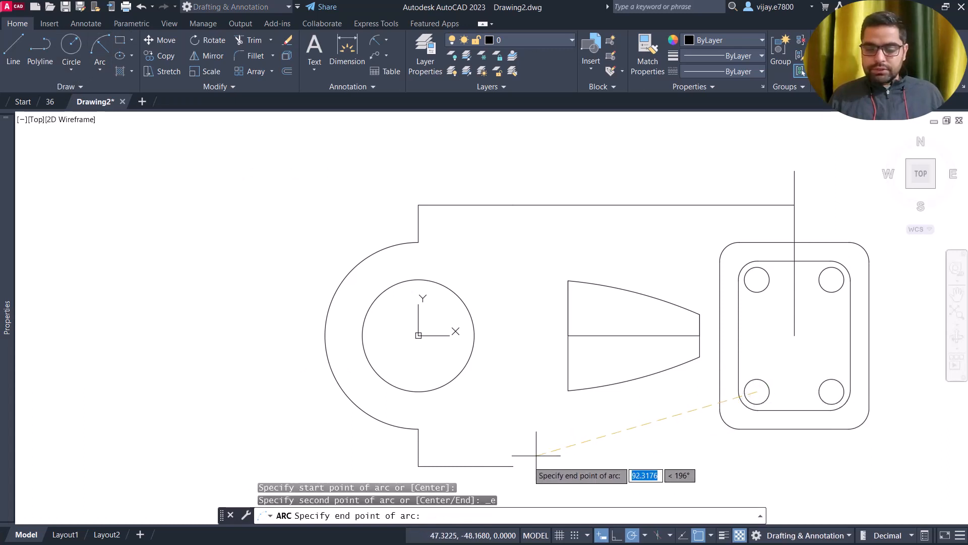
pyautogui.click(512, 466)
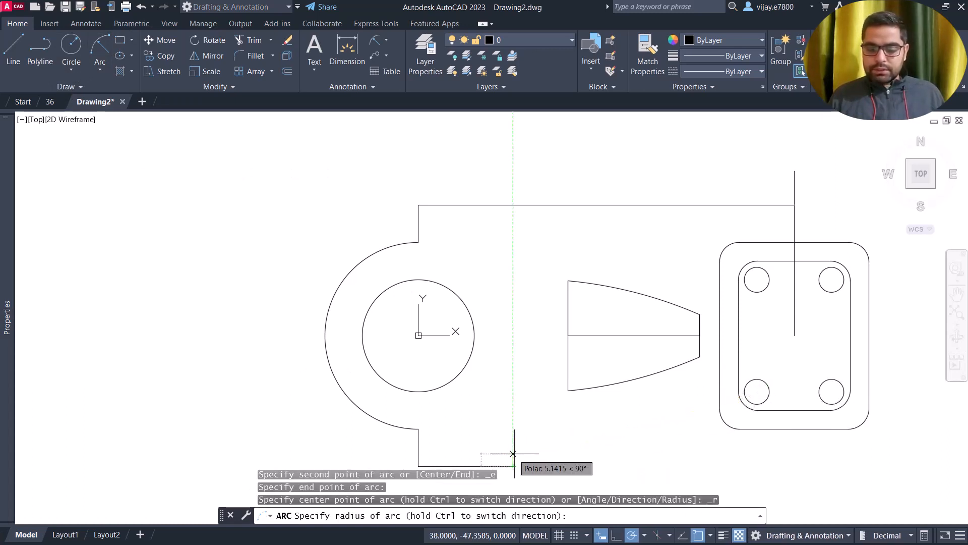
pyautogui.write('165')
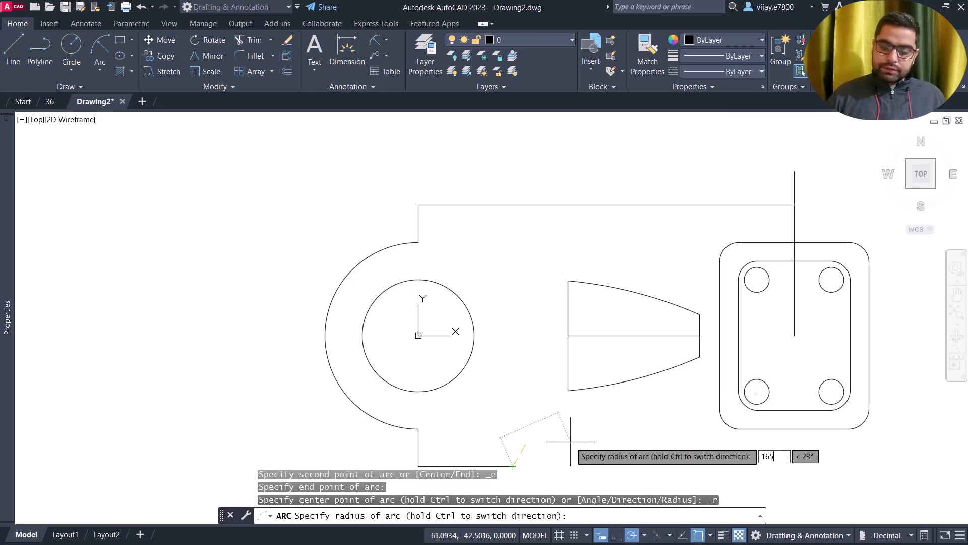
pyautogui.press('Return')
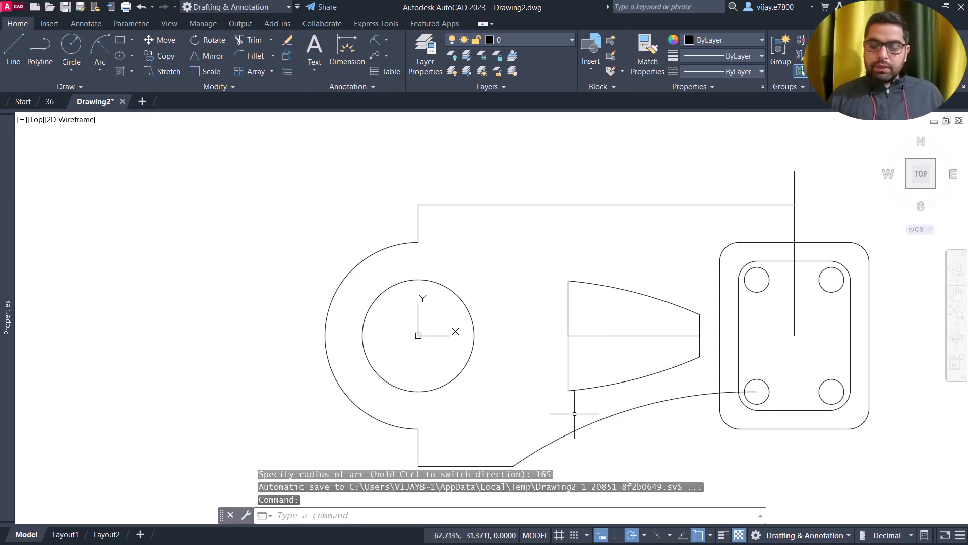
# - Trim the lower connecting arc back to the outer filleted rectangle's edge and trim away the tapered cutout's horizontal centre line
pyautogui.moveTo(663, 432)
pyautogui.mouseDown(button='middle')
pyautogui.moveTo(634, 309)
pyautogui.moveTo(620, 342)
pyautogui.mouseUp(button='middle')
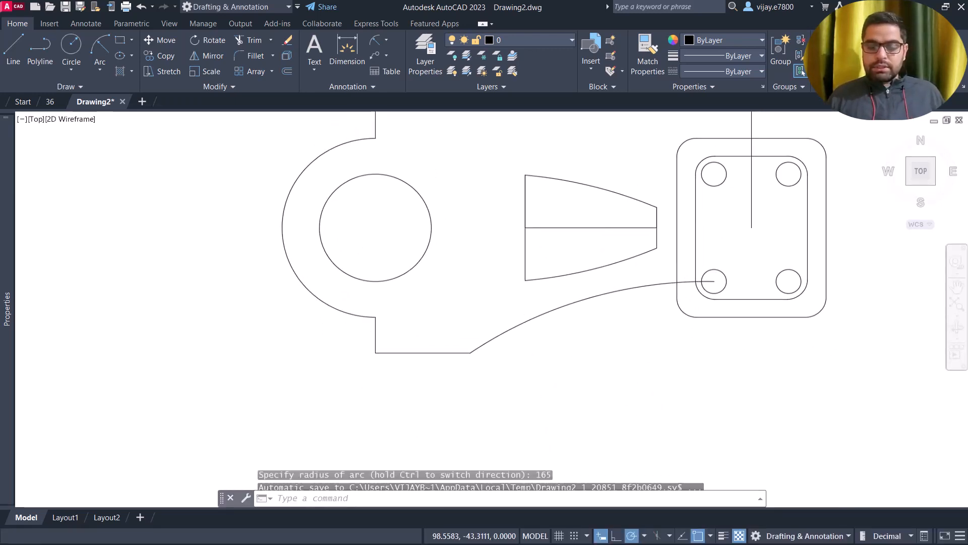
pyautogui.moveTo(645, 263); pyautogui.dragTo(612, 293, button='middle')
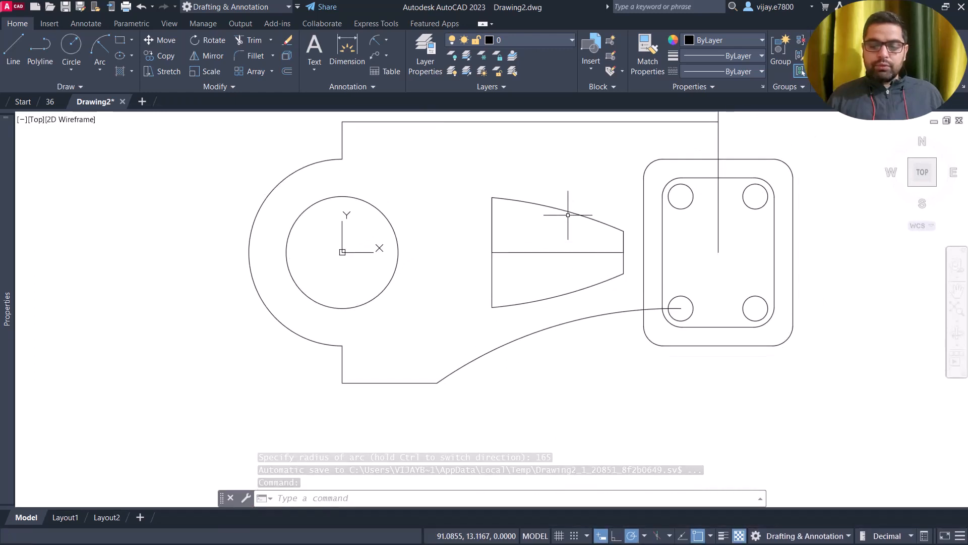
pyautogui.scroll(2, 536, 190)
pyautogui.scroll(-2, 549, 210)
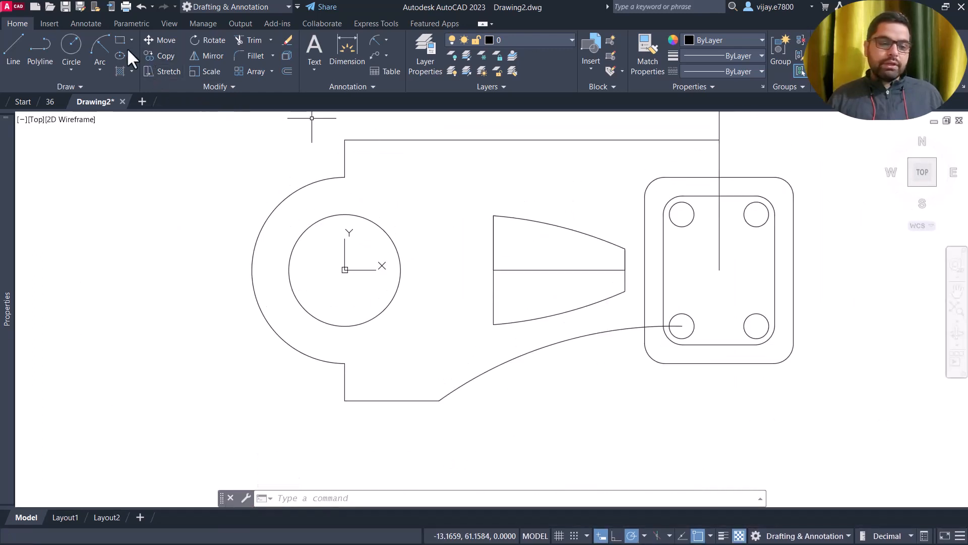
pyautogui.click(245, 41)
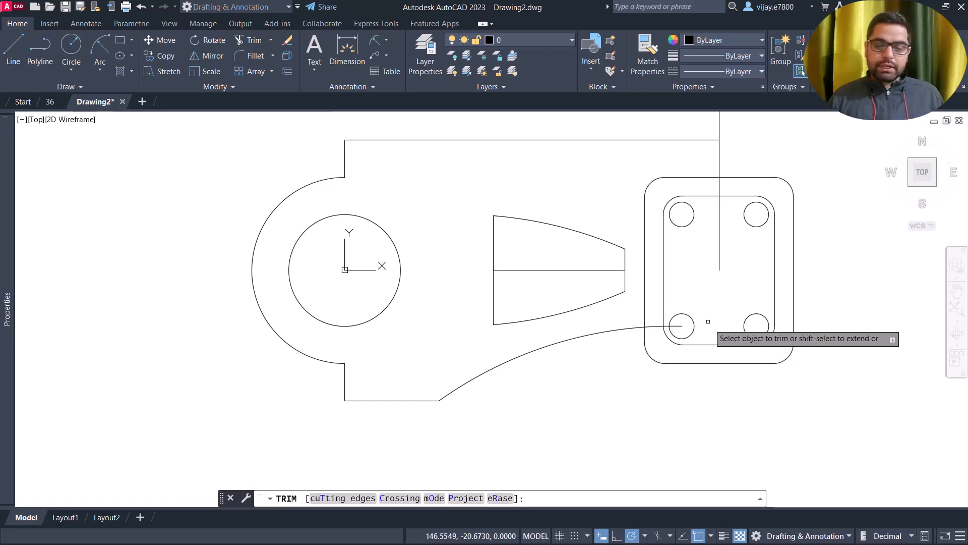
pyautogui.scroll(2, 704, 335)
pyautogui.click(653, 320)
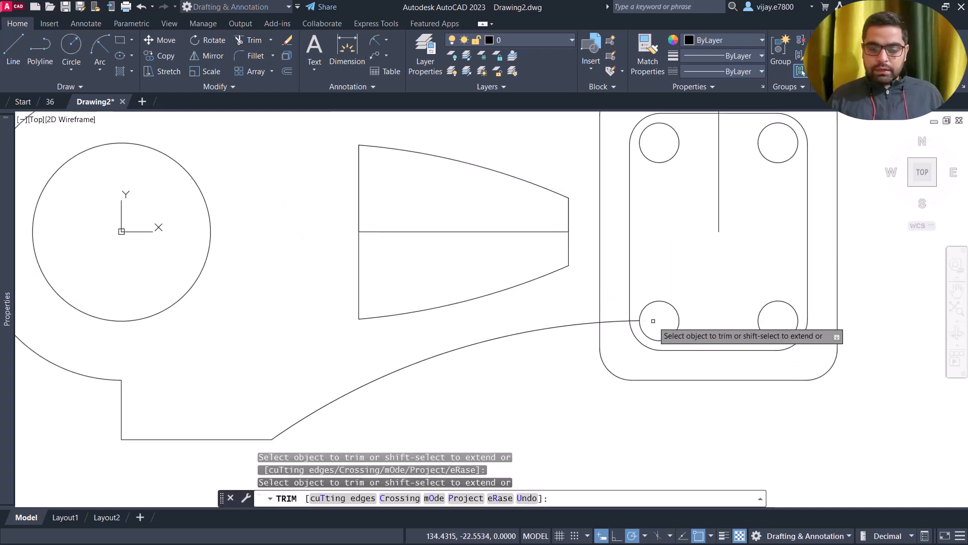
pyautogui.click(621, 321)
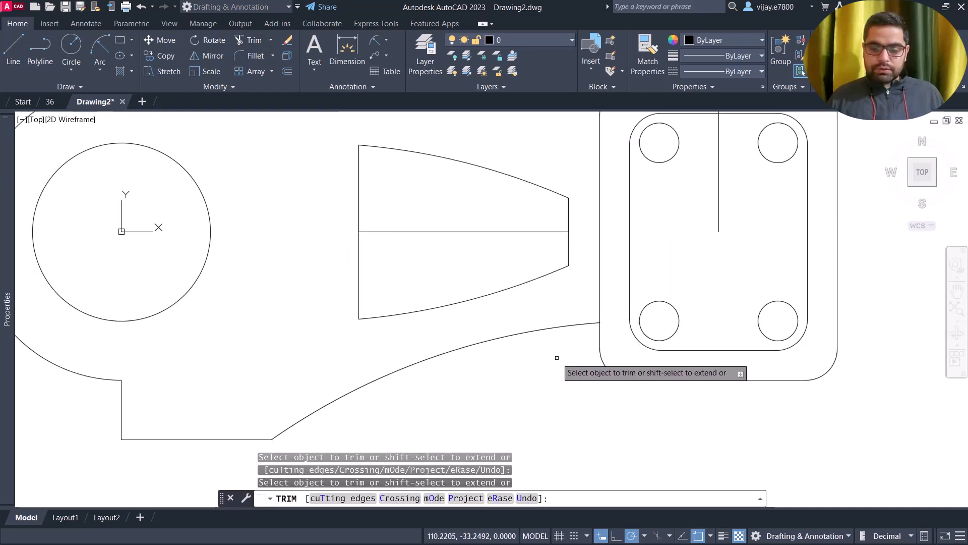
pyautogui.scroll(-3, 469, 212)
pyautogui.scroll(1, 458, 212)
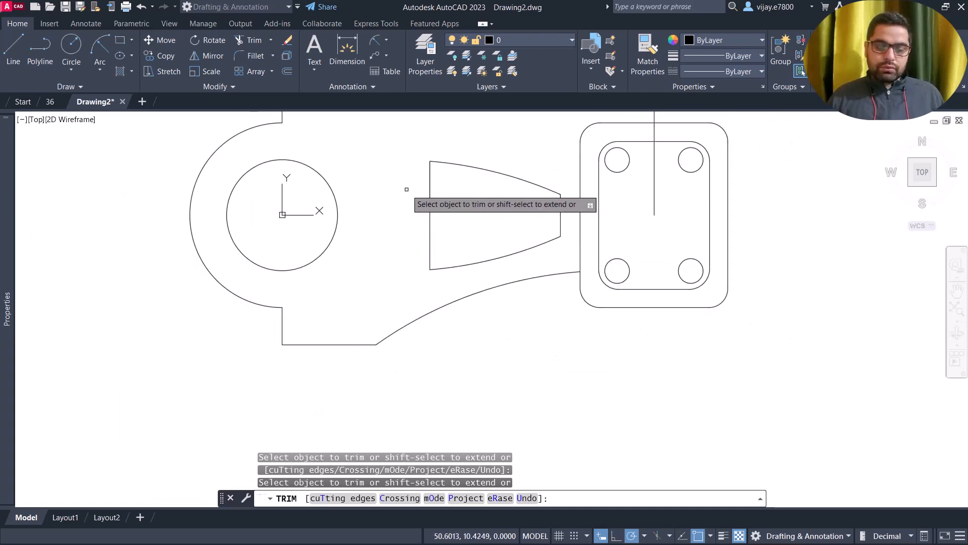
pyautogui.moveTo(404, 190); pyautogui.dragTo(380, 328, button='middle')
pyautogui.rightClick(276, 140)
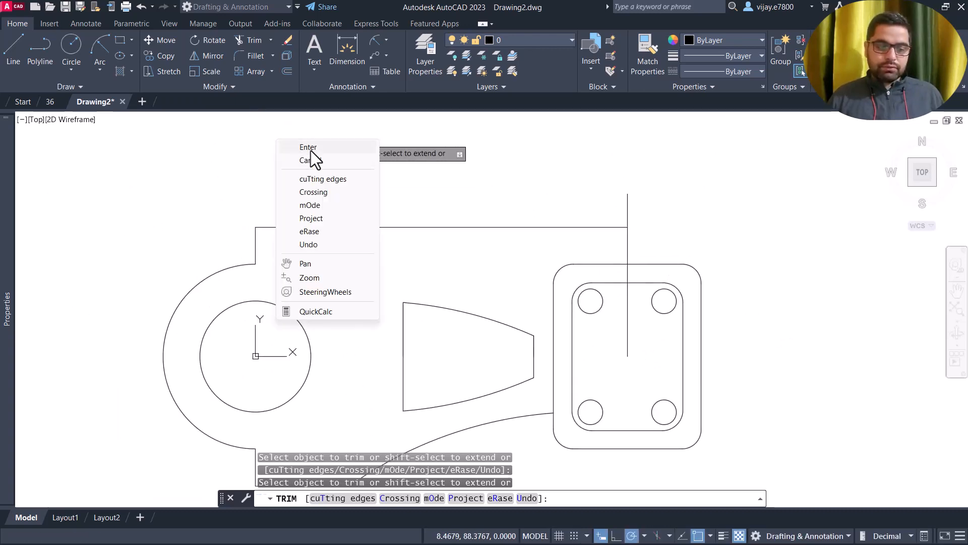
pyautogui.click(309, 147)
# - Mirror the trimmed lower connecting arc about the tapered cutout's horizontal axis, keeping the source arc
pyautogui.scroll(-2, 378, 270)
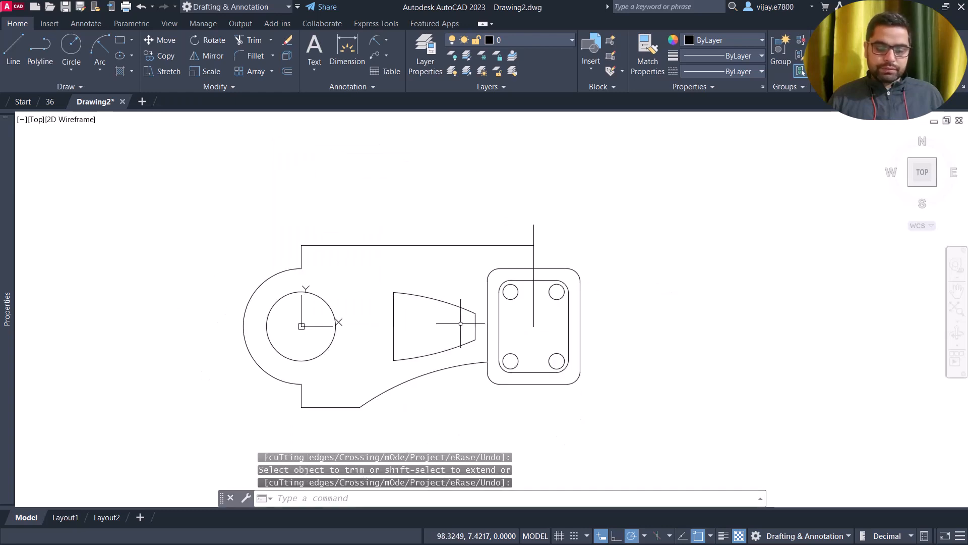
pyautogui.click(426, 398)
pyautogui.click(417, 379)
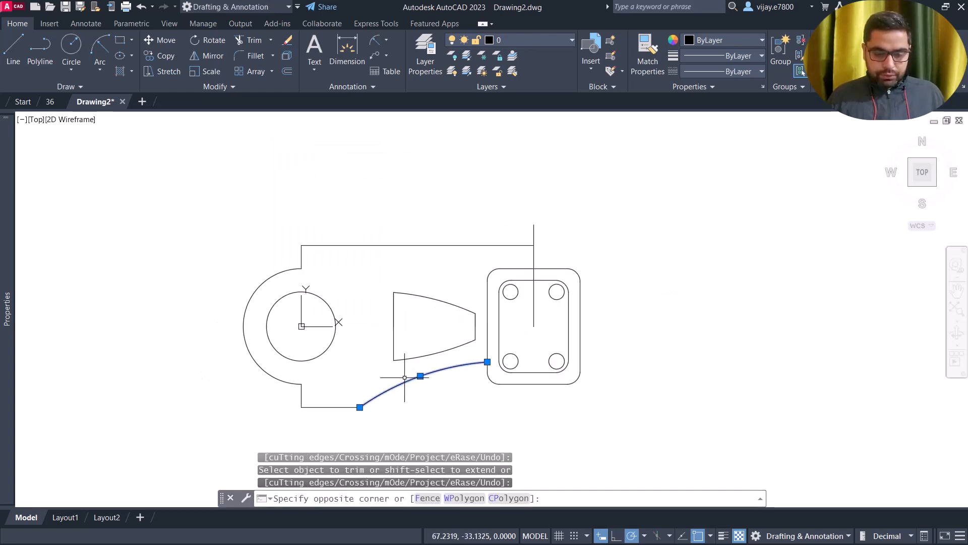
pyautogui.click(211, 56)
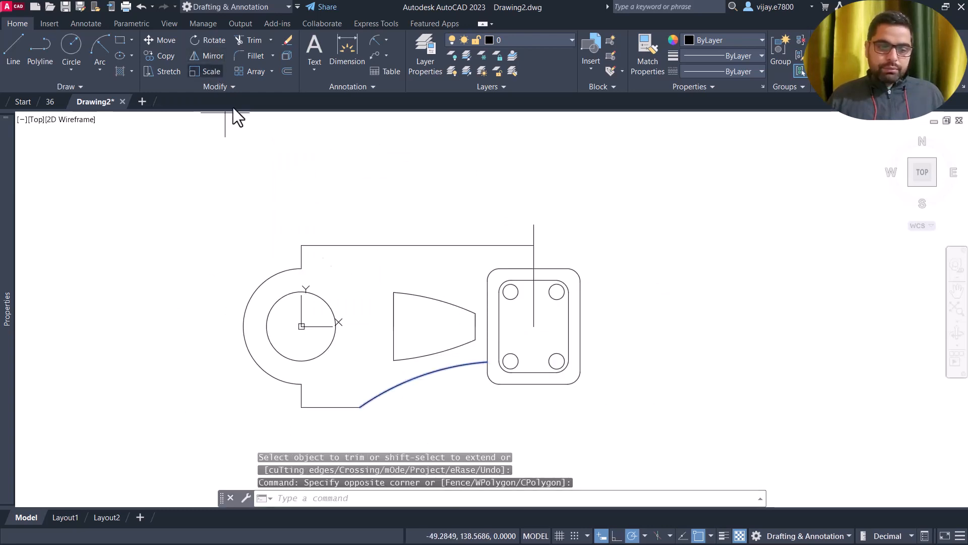
pyautogui.click(393, 326)
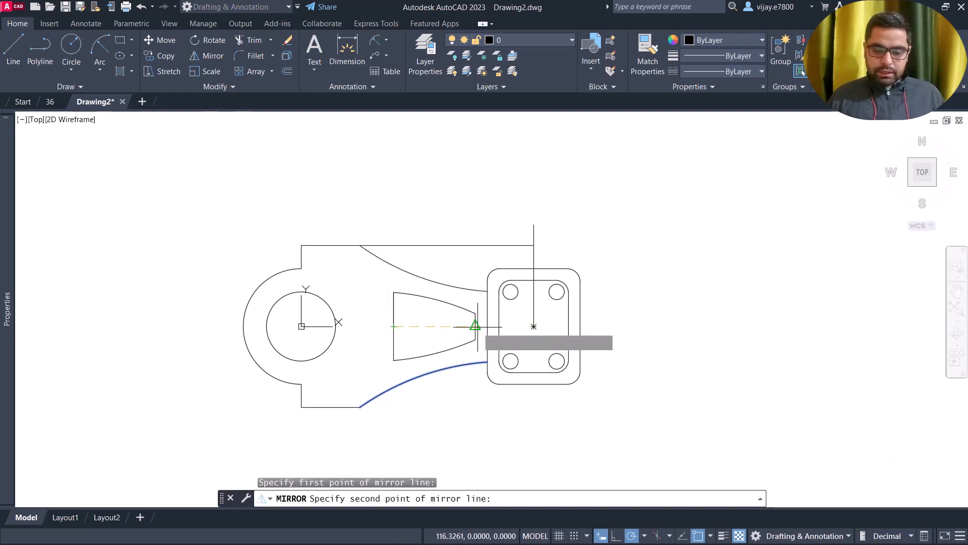
pyautogui.click(476, 326)
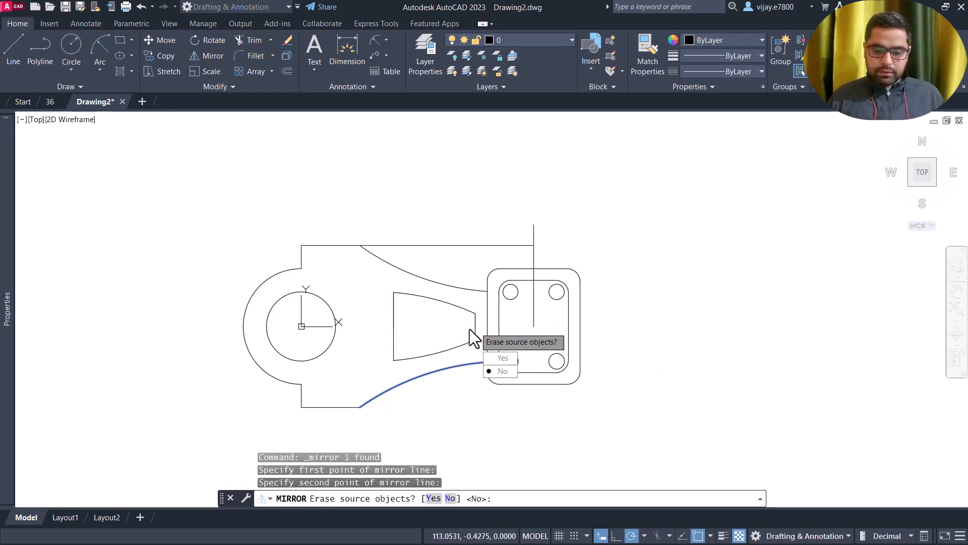
pyautogui.click(496, 369)
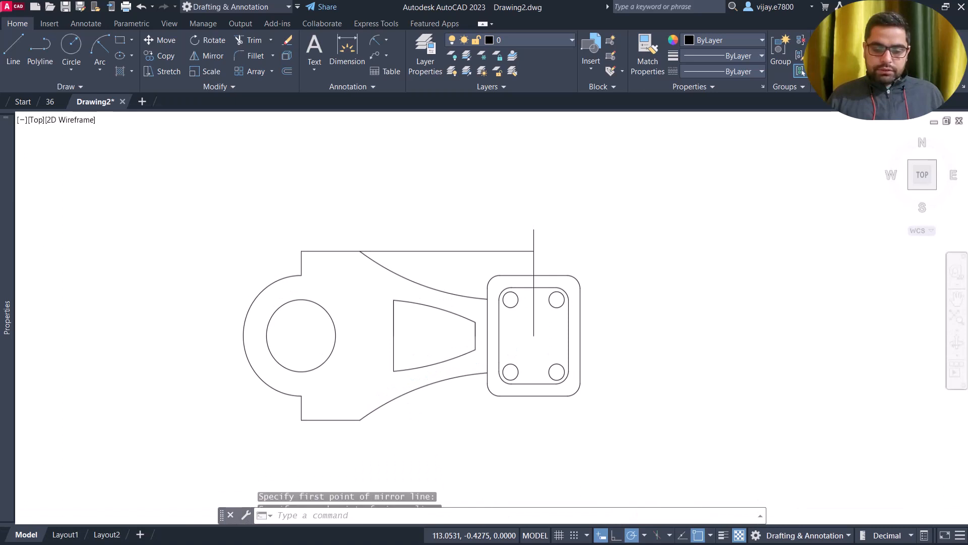
# - Erase the horizontal construction line running from the upper profile line to the vertical construction line
pyautogui.click(511, 259)
pyautogui.click(484, 239)
pyautogui.press('Delete')
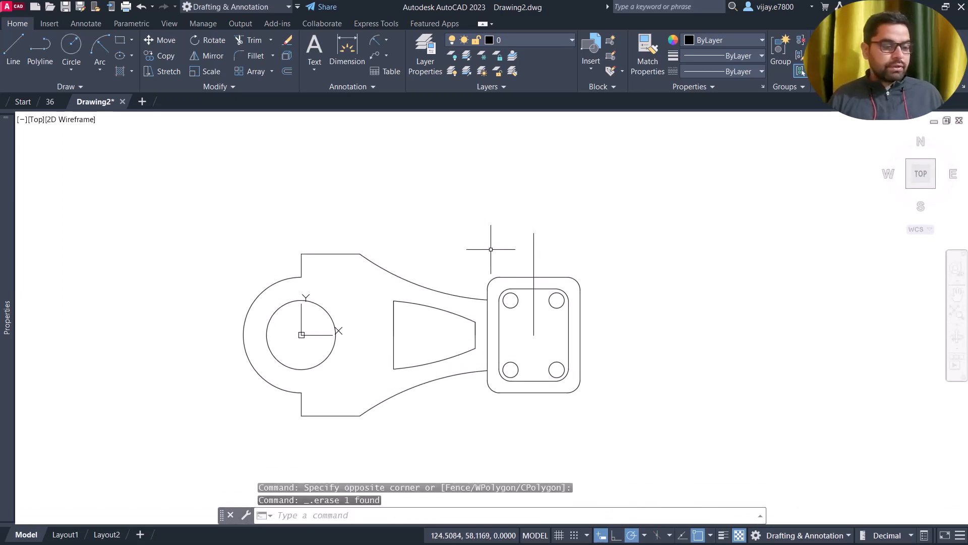
pyautogui.click(557, 268)
pyautogui.click(506, 239)
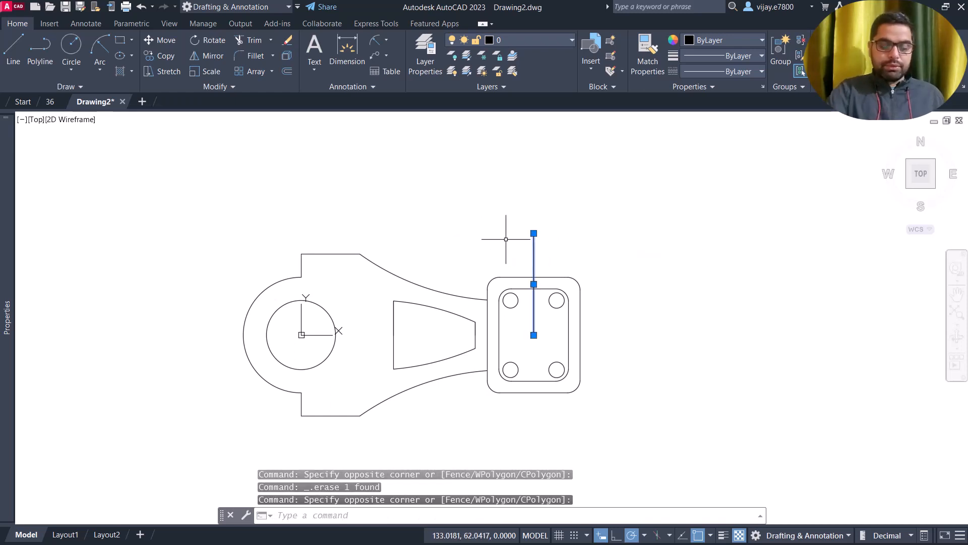
pyautogui.press('Escape')
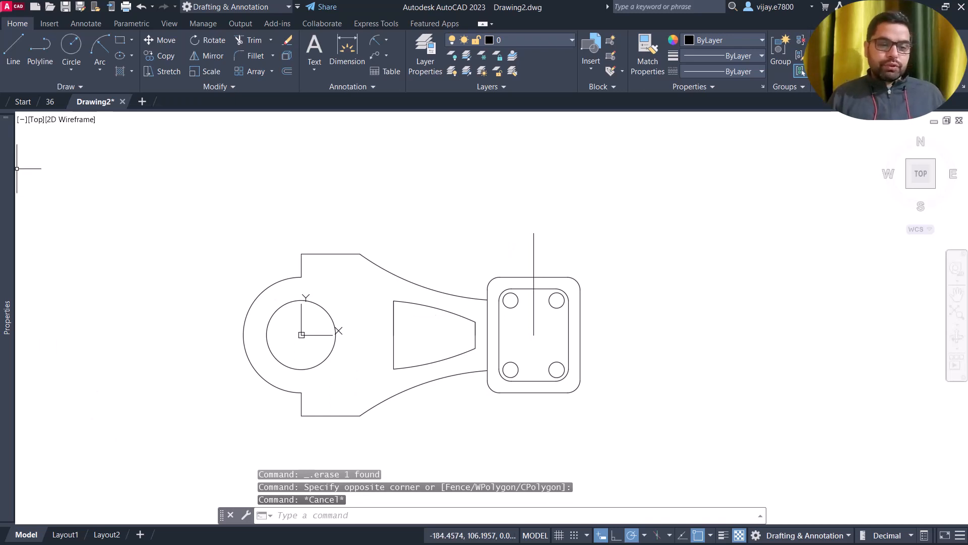
# - Mirror the whole left-hand profile, including its circle and tapered cutout, about the vertical construction line, keeping the source objects
pyautogui.click(212, 54)
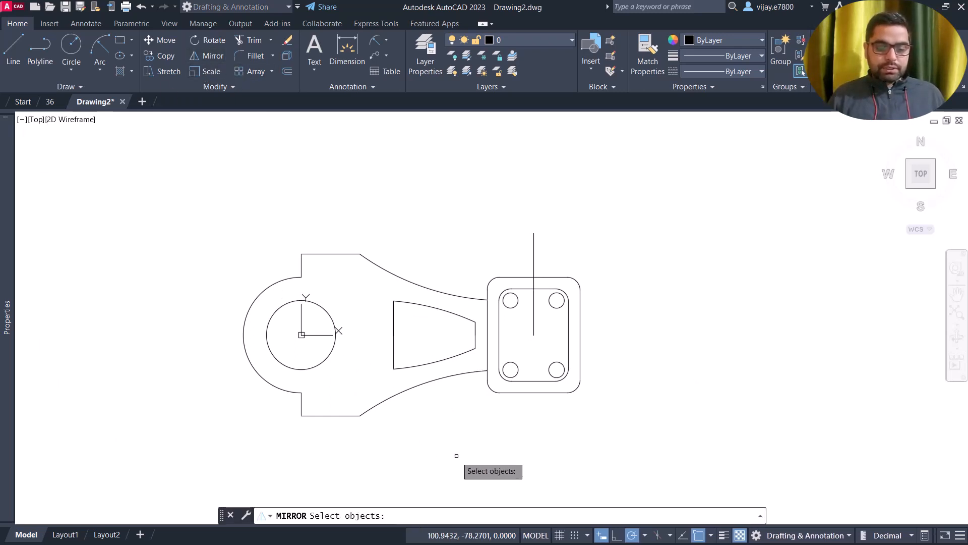
pyautogui.click(483, 426)
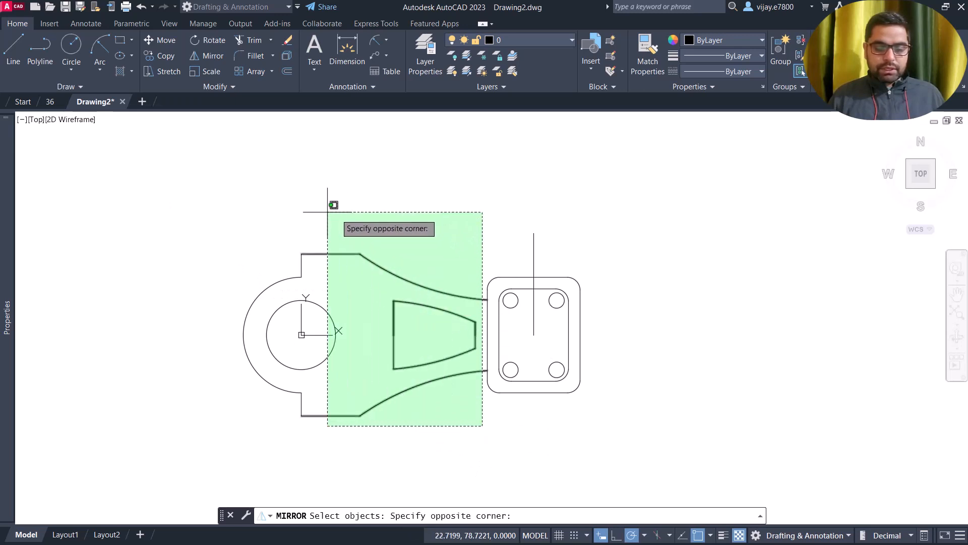
pyautogui.click(237, 198)
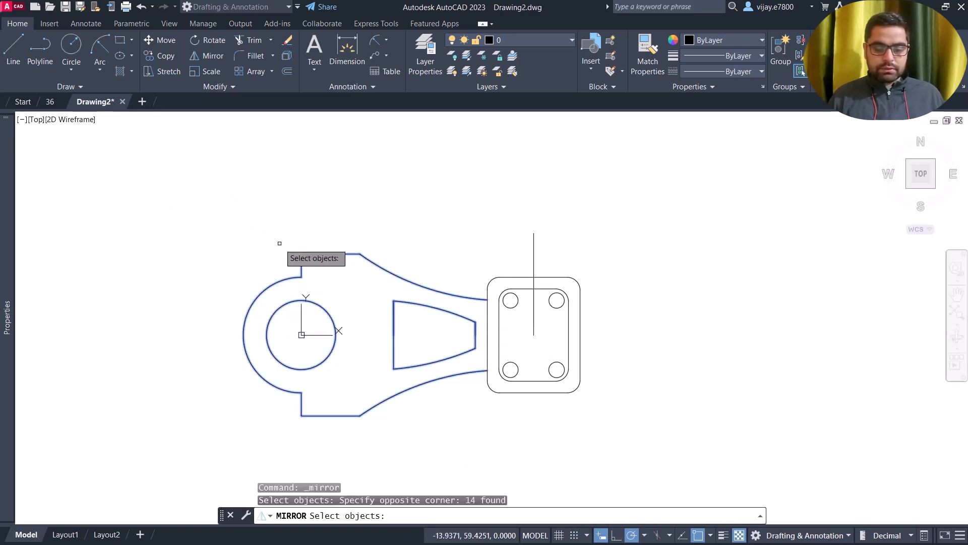
pyautogui.press('Return')
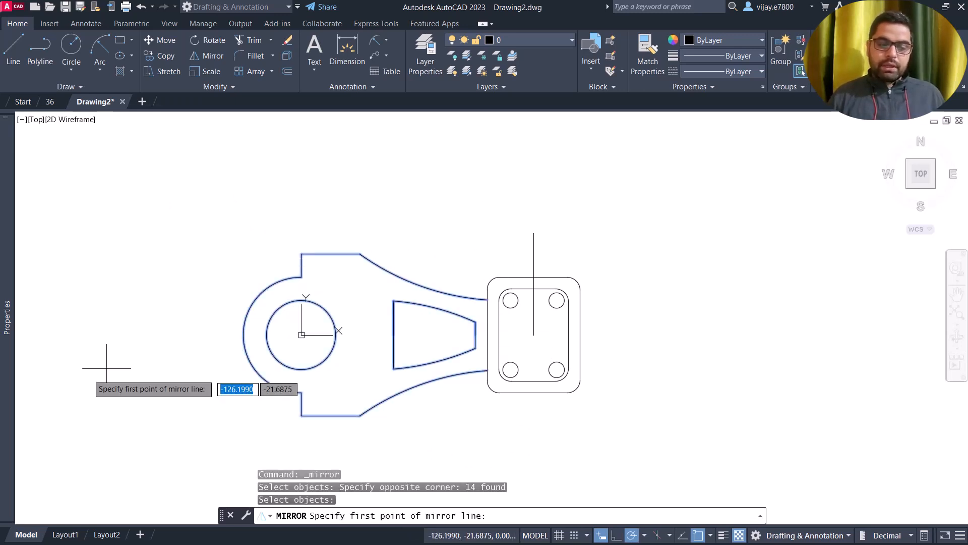
pyautogui.click(534, 233)
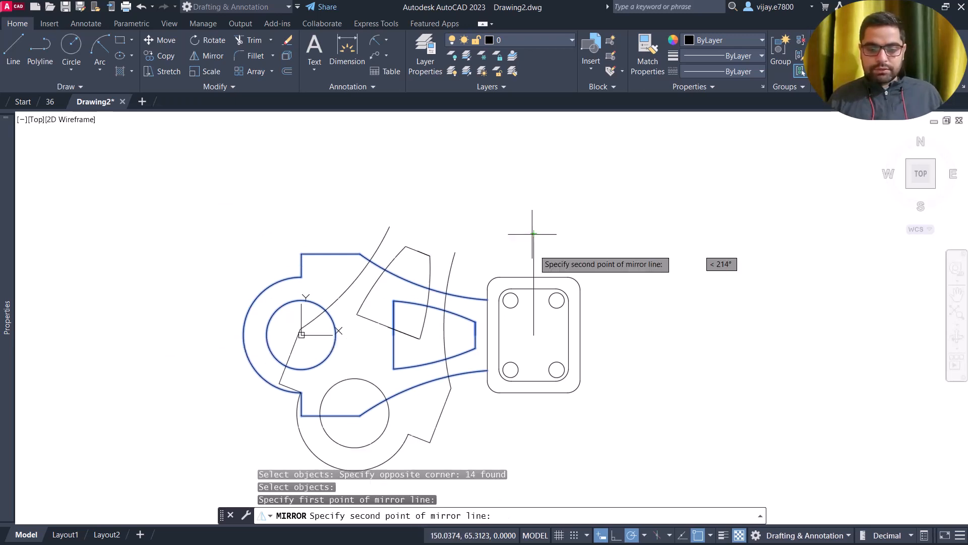
pyautogui.click(534, 334)
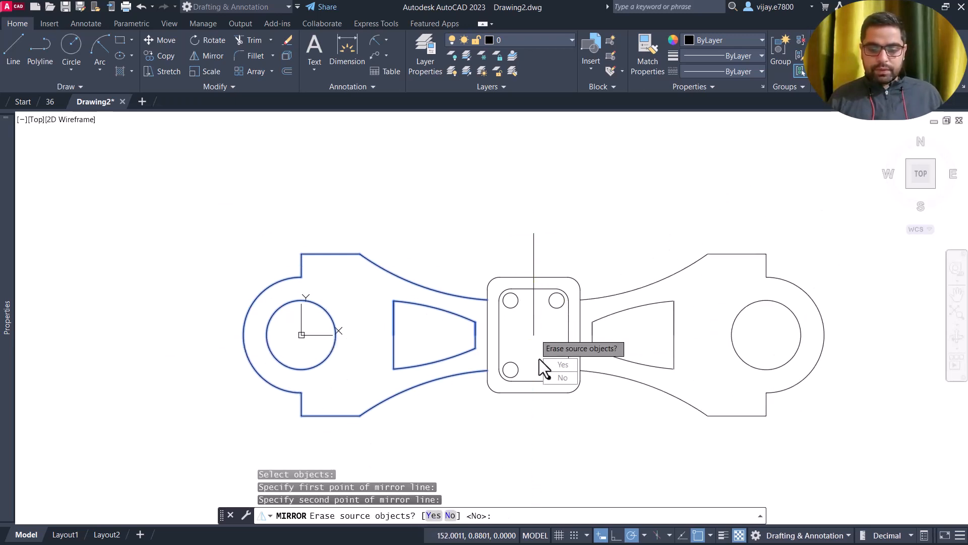
pyautogui.click(557, 378)
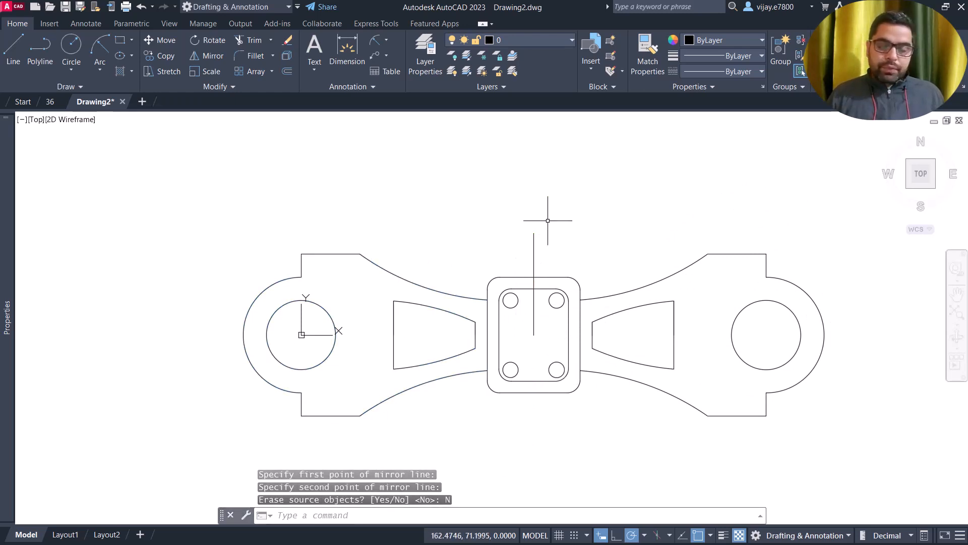
# - Add diameter dimensions to the left end's outer arc and inner circle, placing both labels outside the profile's left side
pyautogui.hotkey('alt', 'Tab')
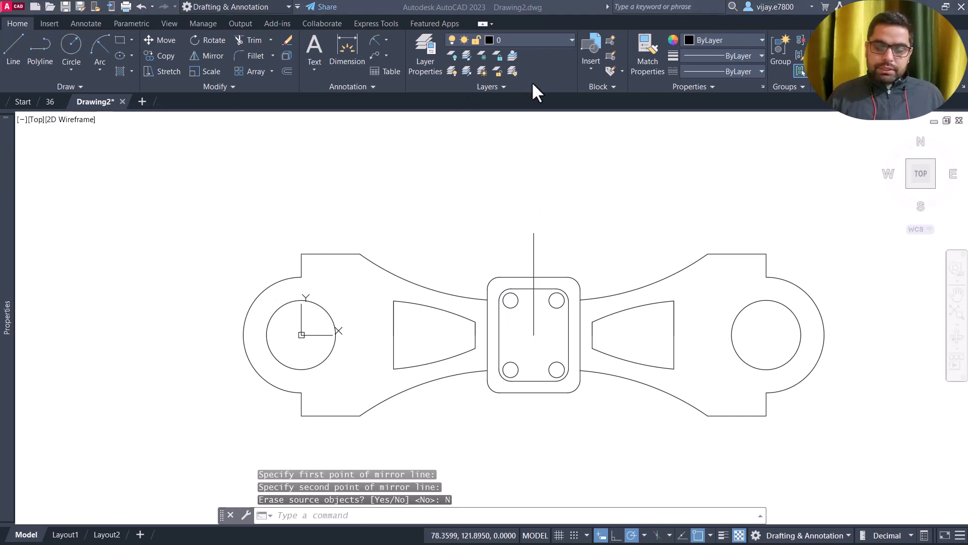
pyautogui.click(371, 36)
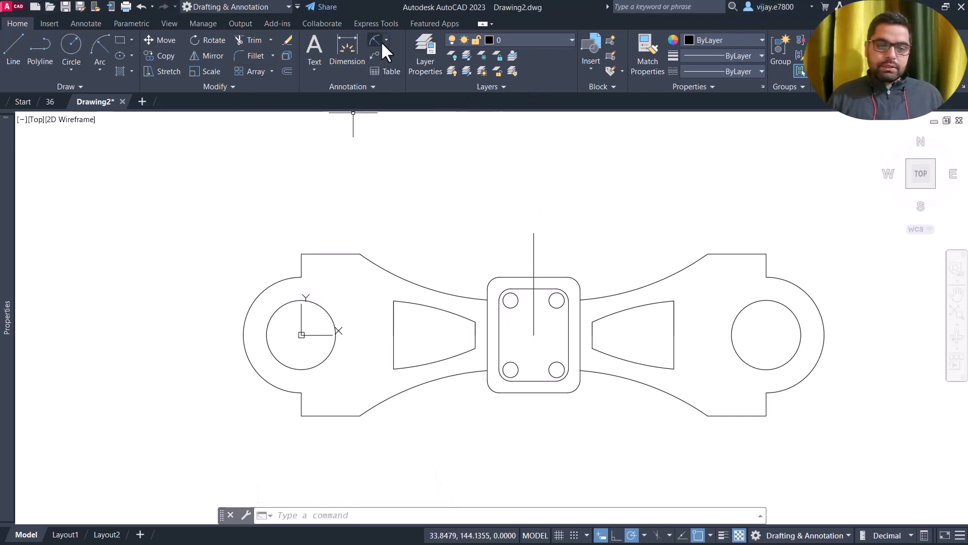
pyautogui.click(387, 40)
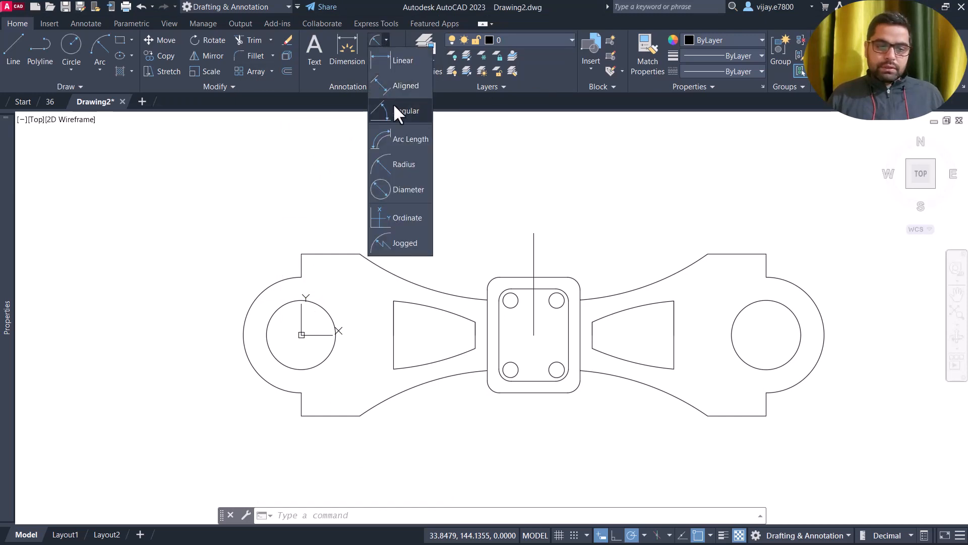
pyautogui.click(394, 189)
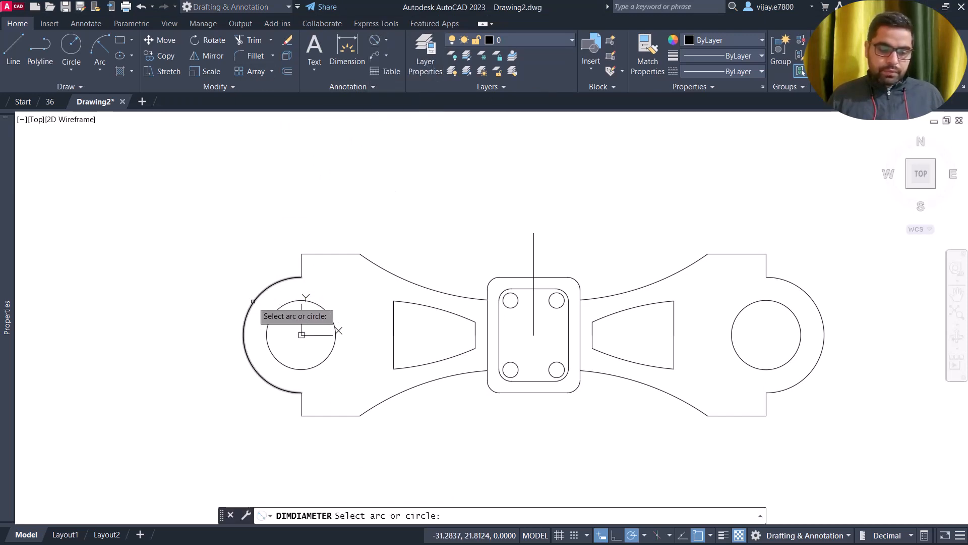
pyautogui.click(253, 301)
pyautogui.click(193, 255)
pyautogui.rightClick(254, 233)
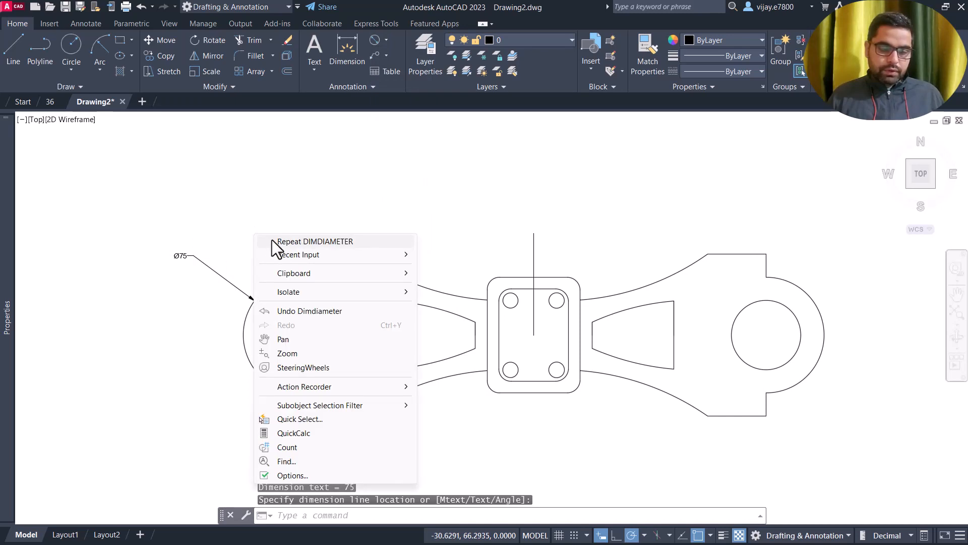
pyautogui.click(263, 240)
pyautogui.click(266, 329)
pyautogui.click(209, 310)
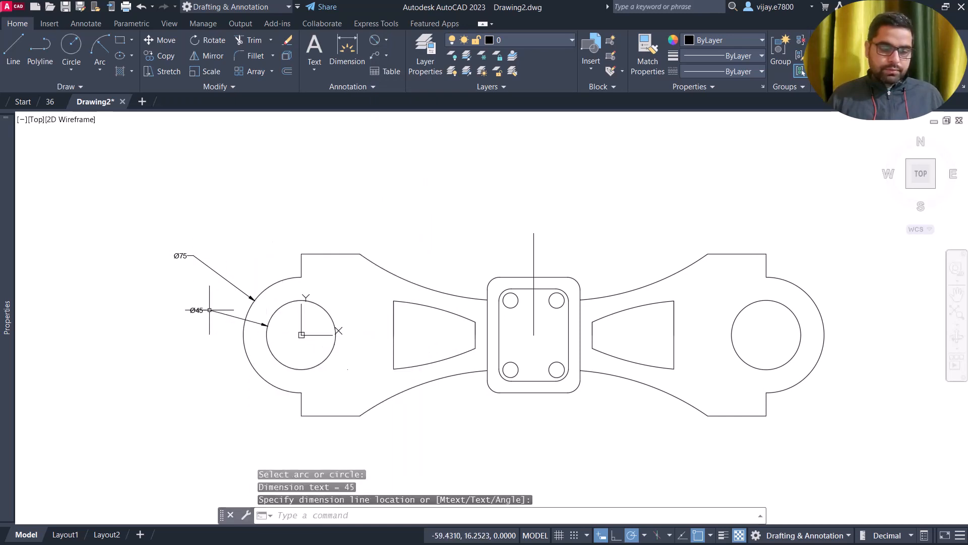
# - Add a radius dimension to the upper-right connecting arc, placing its label above the profile
pyautogui.rightClick(353, 161)
pyautogui.click(421, 168)
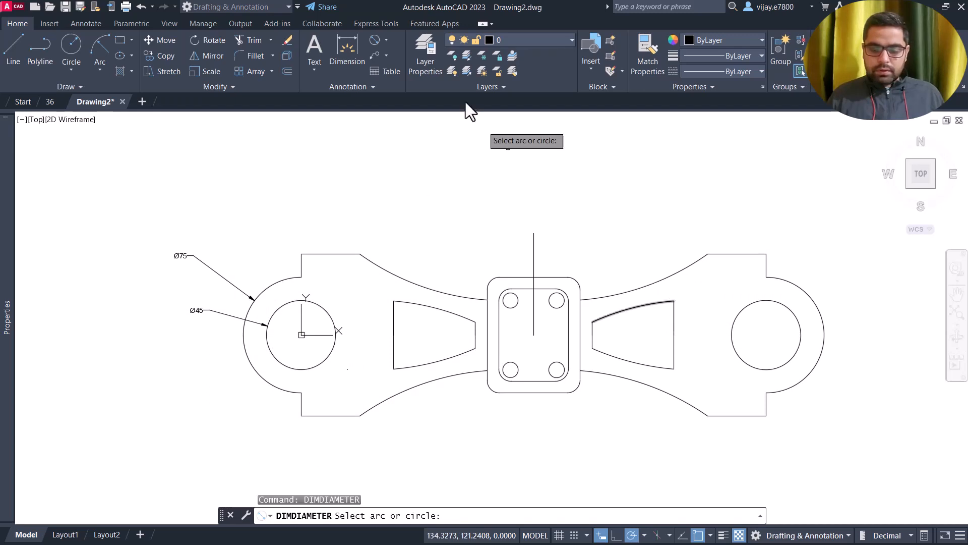
pyautogui.click(386, 40)
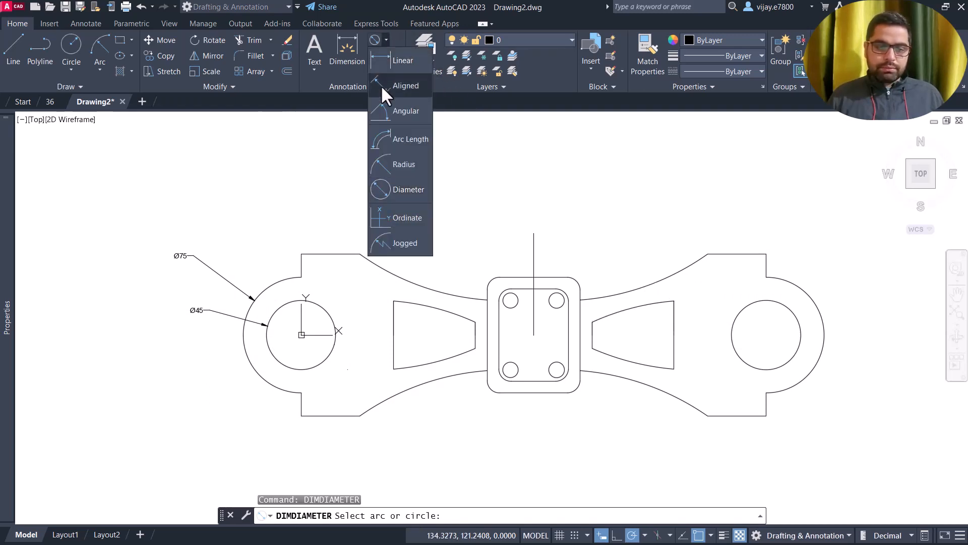
pyautogui.click(399, 164)
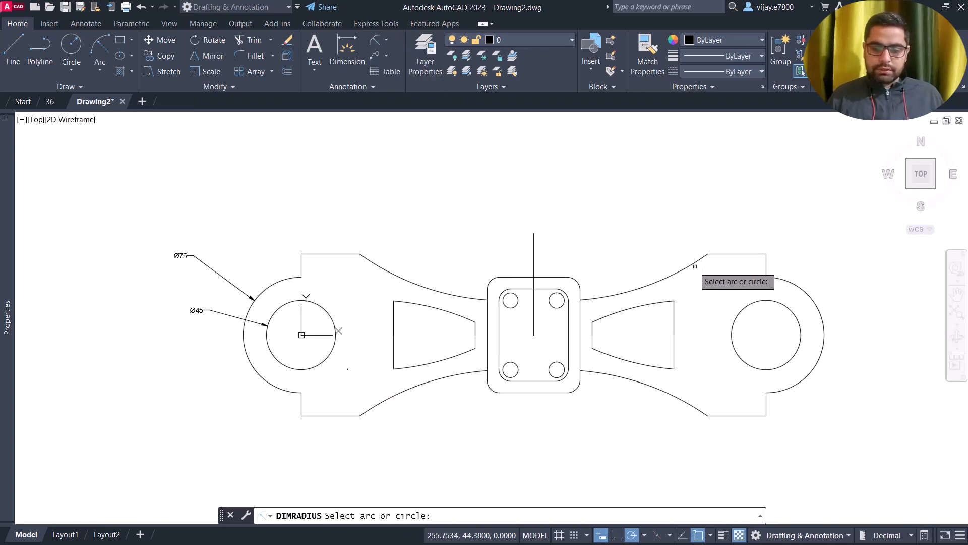
pyautogui.click(676, 268)
pyautogui.click(804, 190)
# - Add a radius dimension to the upper arc of the right tapered cutout, placing its label above the profile
pyautogui.rightClick(800, 188)
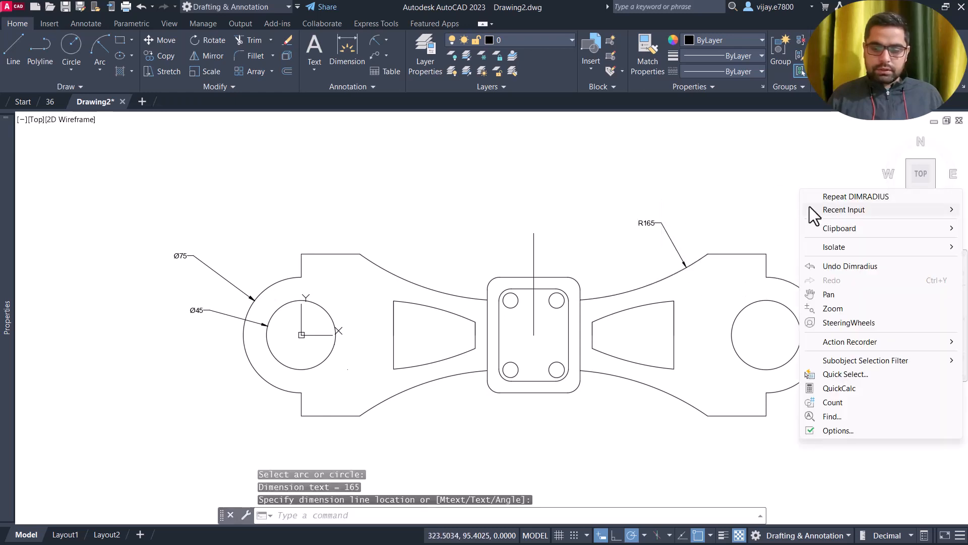
pyautogui.click(821, 195)
pyautogui.click(651, 305)
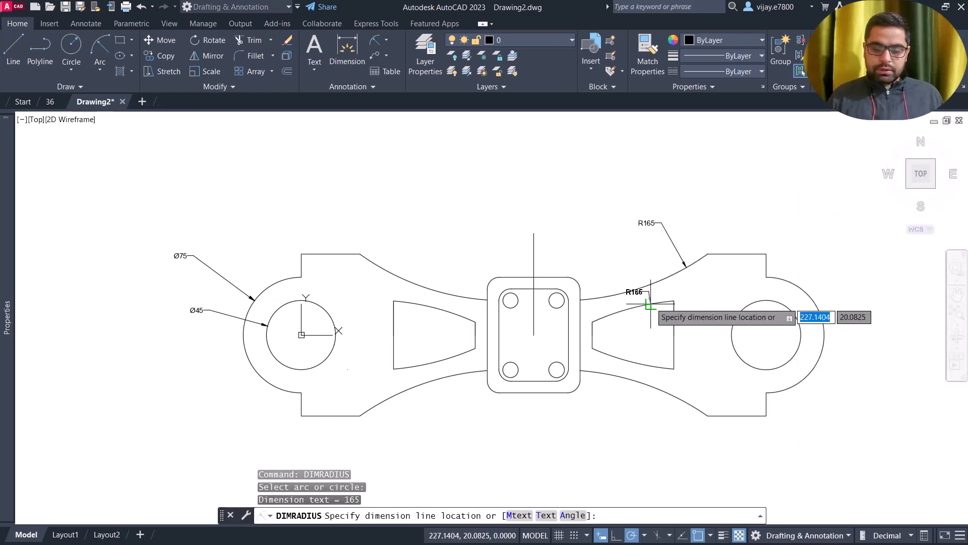
pyautogui.click(624, 258)
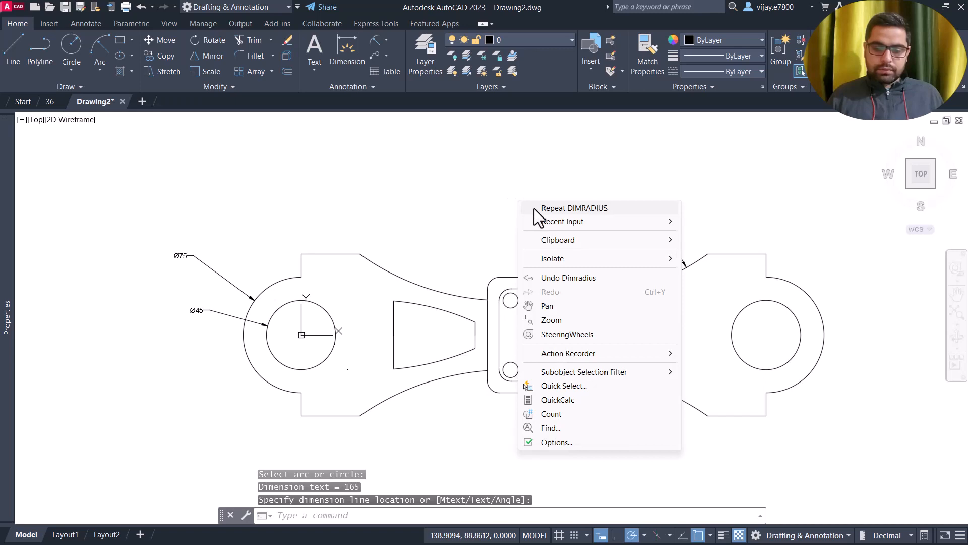
# - Add a radius dimension to the lower-right small hole in the central plate, placing its label below the plate
pyautogui.click(534, 208)
pyautogui.click(548, 373)
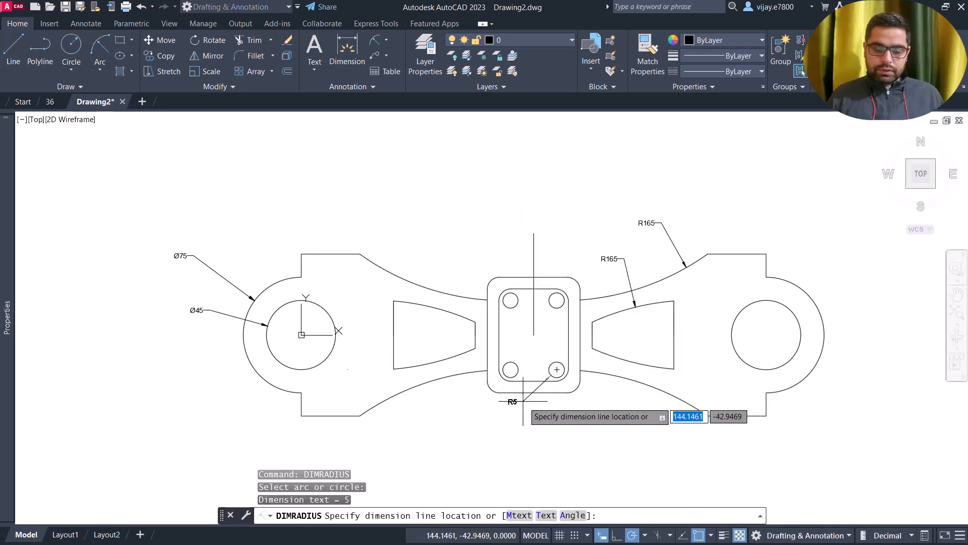
pyautogui.click(559, 419)
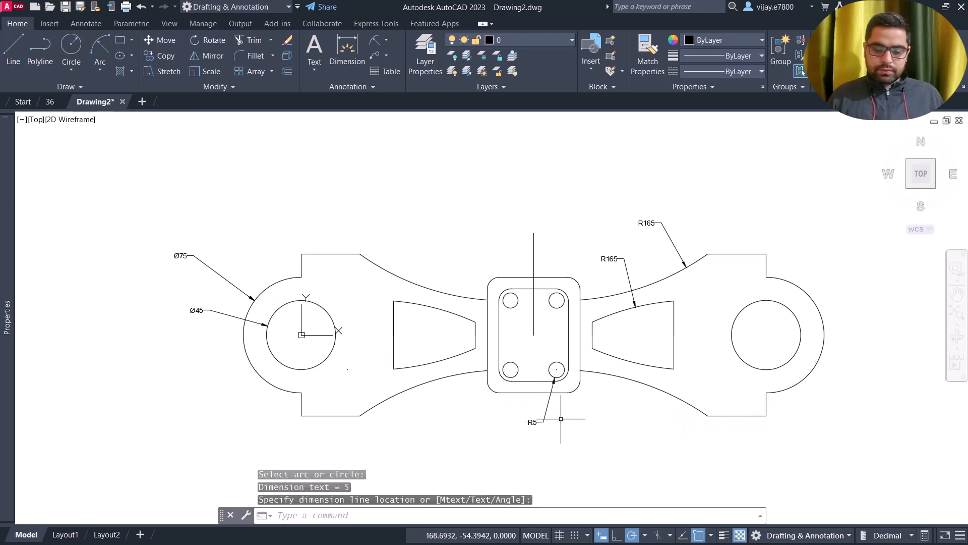
# - Add radius dimensions to the central plate's lower-right outer corner and the inner rectangle's upper-left corner, placing both labels outside the plate
pyautogui.rightClick(586, 425)
pyautogui.click(621, 171)
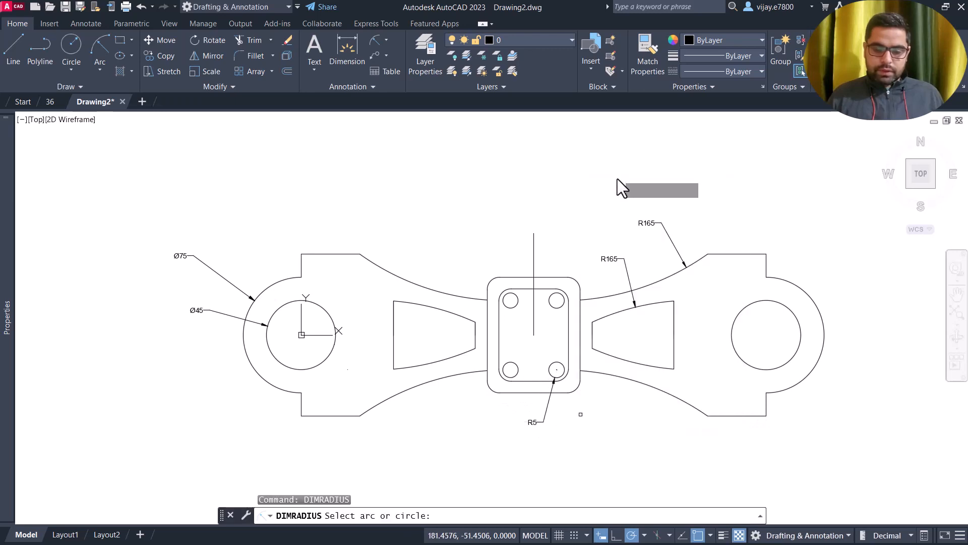
pyautogui.click(579, 386)
pyautogui.click(605, 417)
pyautogui.rightClick(599, 243)
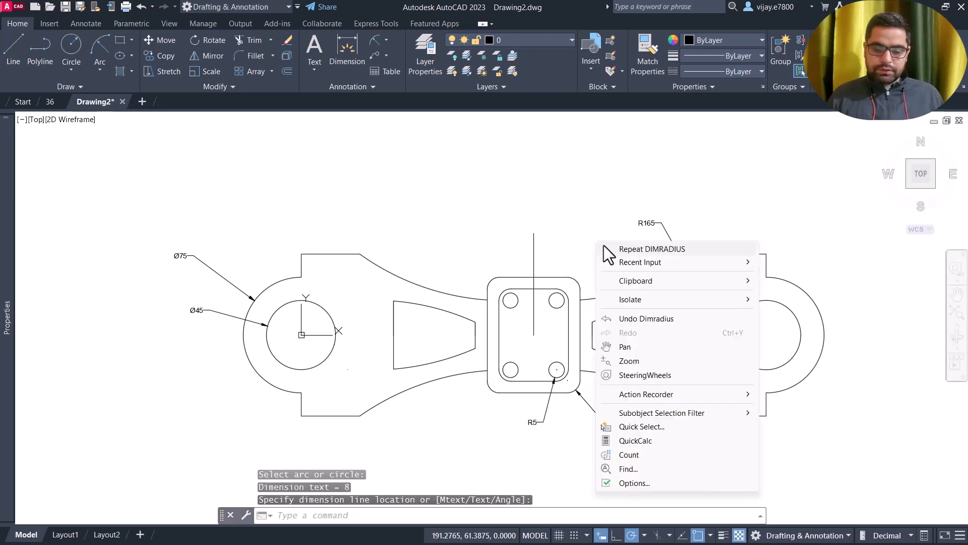
pyautogui.click(618, 250)
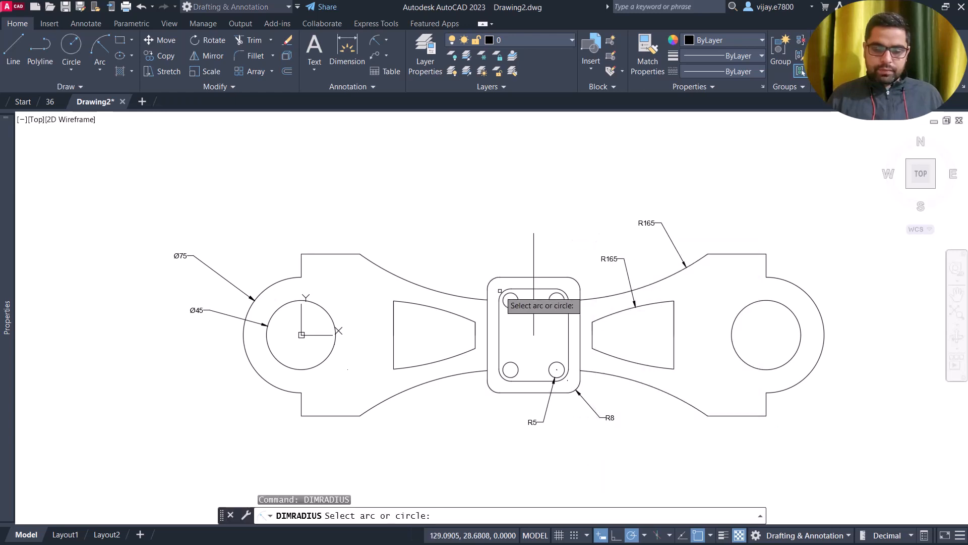
pyautogui.click(501, 292)
pyautogui.click(480, 240)
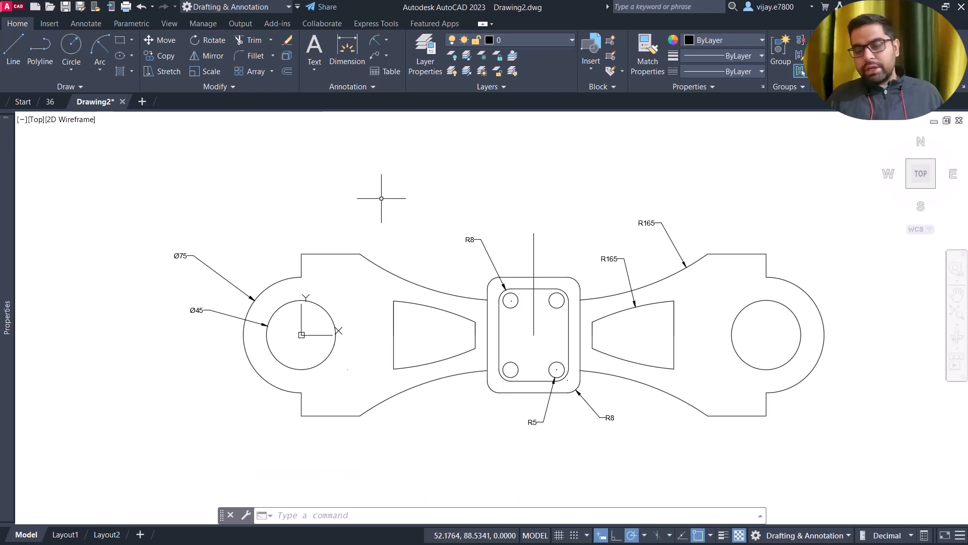
# - Add a horizontal linear dimension across the left tapered cutout's length, placing it below the profile
pyautogui.click(386, 39)
pyautogui.click(390, 61)
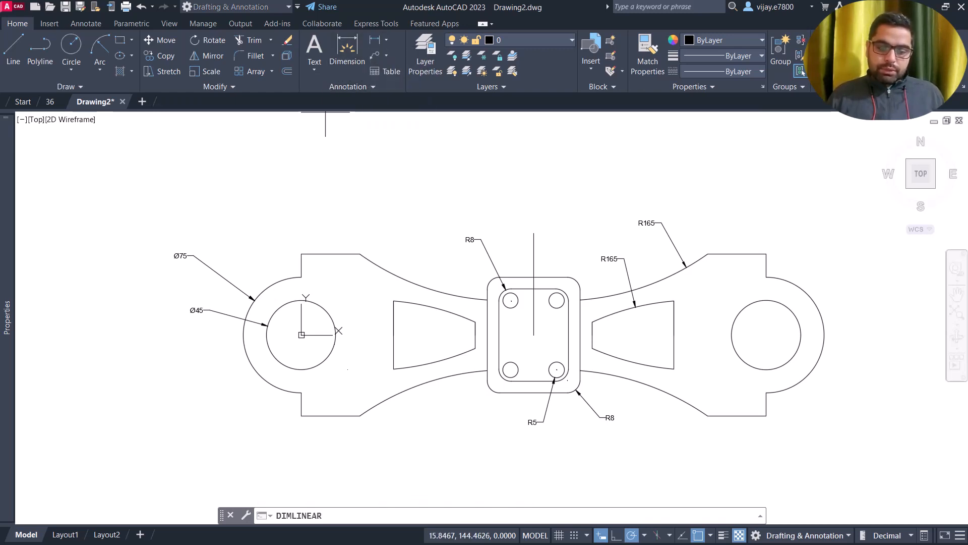
pyautogui.click(475, 335)
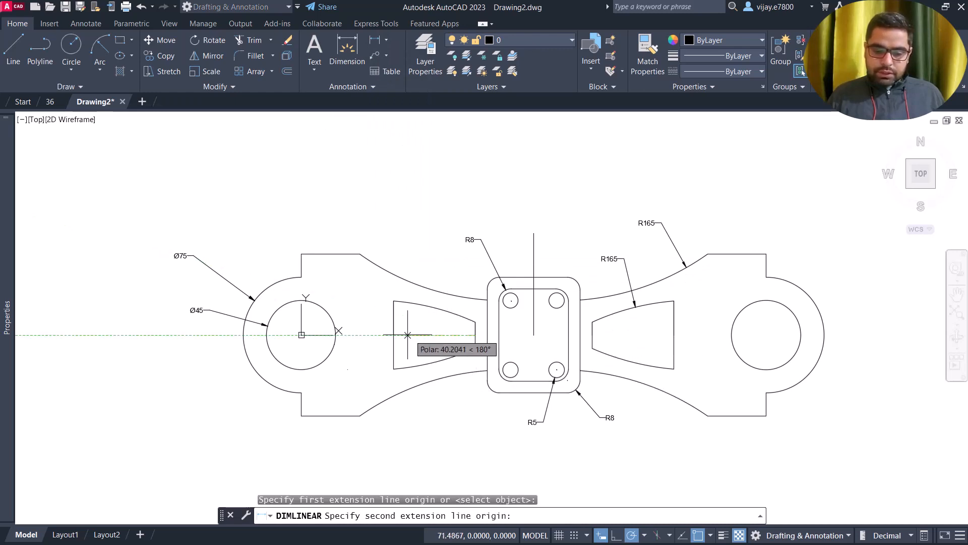
pyautogui.click(393, 335)
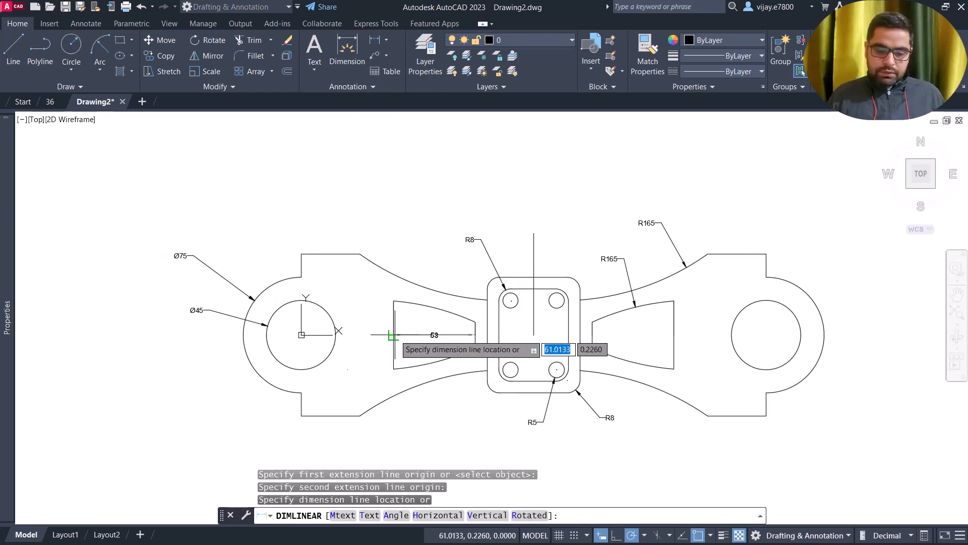
pyautogui.click(393, 447)
# - Dimension the horizontal distance from the left cutout's wide edge to the left circle's centre, in line with the dimension below the profile
pyautogui.rightClick(404, 231)
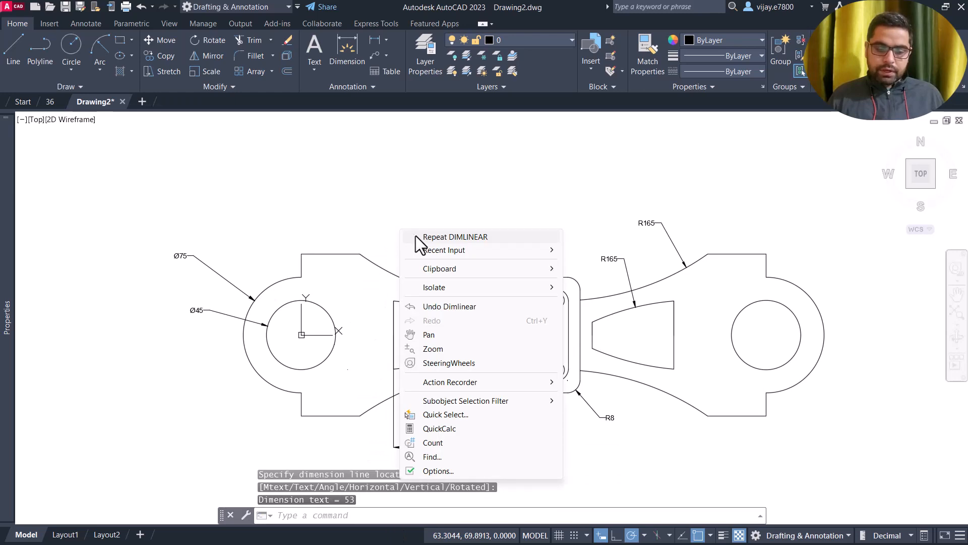
pyautogui.click(415, 235)
pyautogui.click(393, 334)
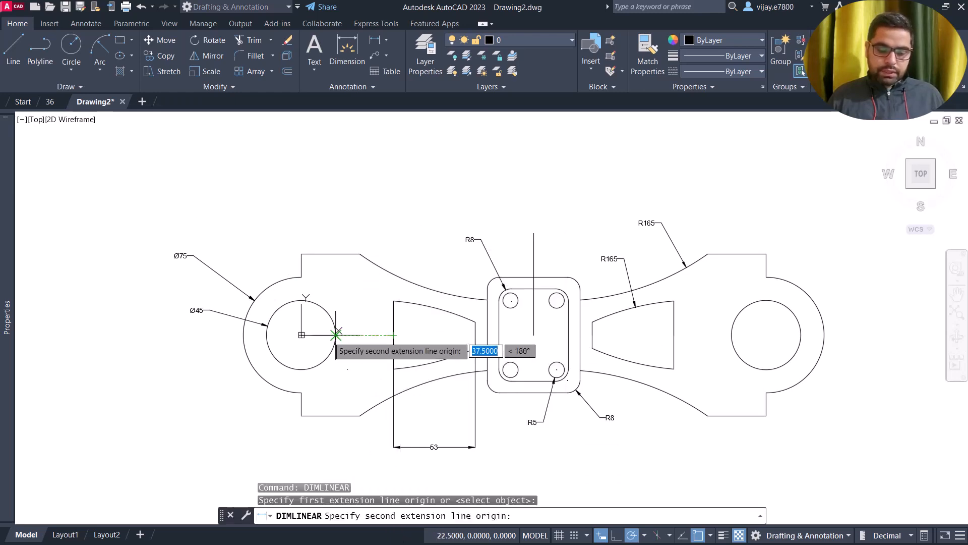
pyautogui.click(302, 335)
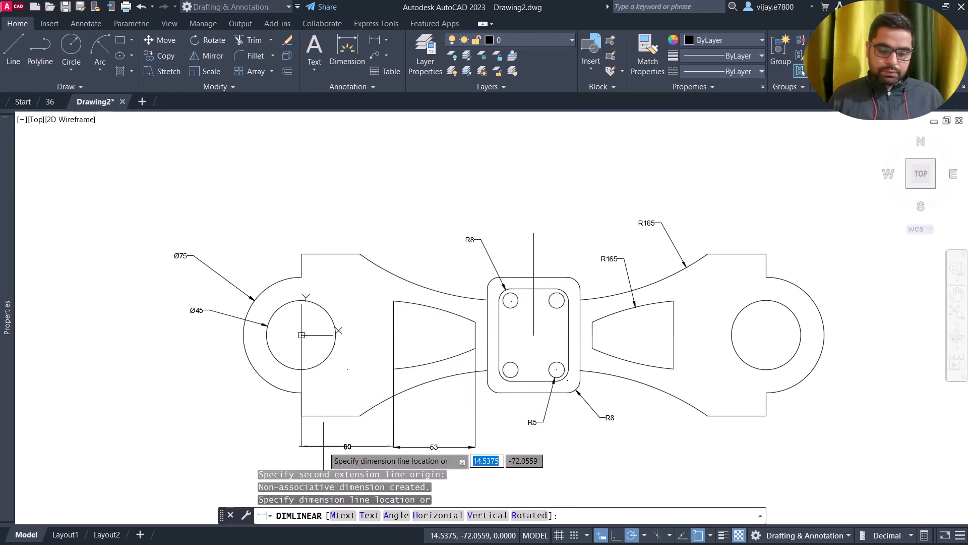
pyautogui.click(322, 443)
# - Add a vertical linear dimension from the left circle's centre to the profile's upper-left corner, placing it left of the profile
pyautogui.rightClick(343, 210)
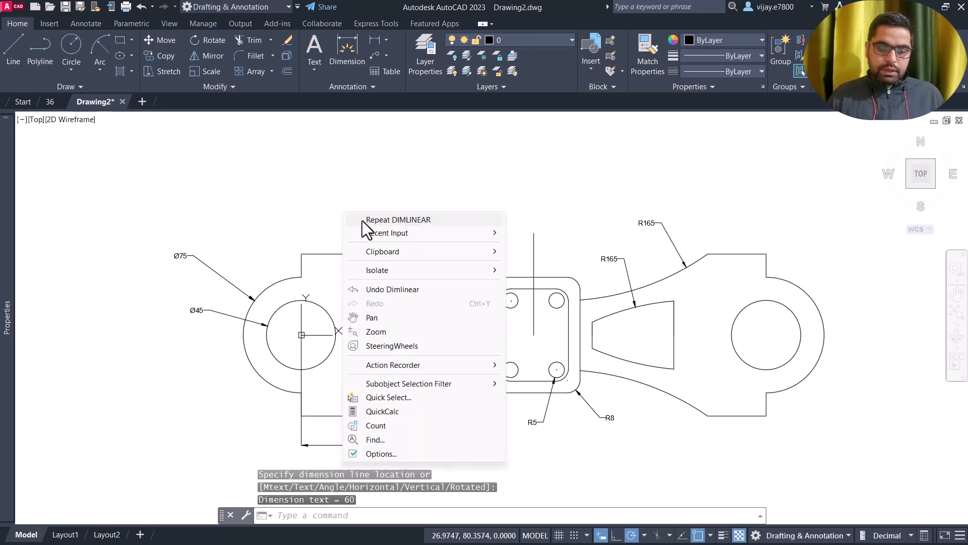
pyautogui.click(362, 218)
pyautogui.click(301, 335)
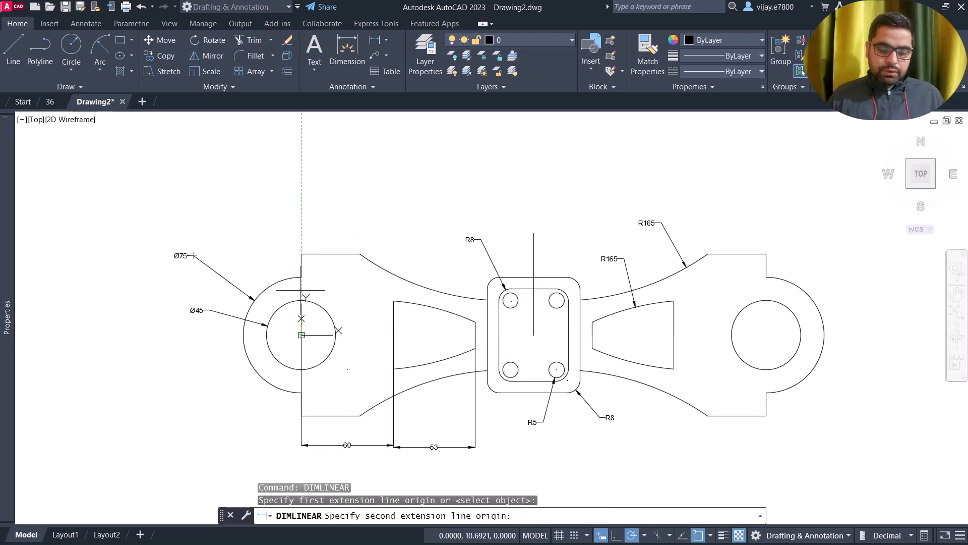
pyautogui.click(302, 254)
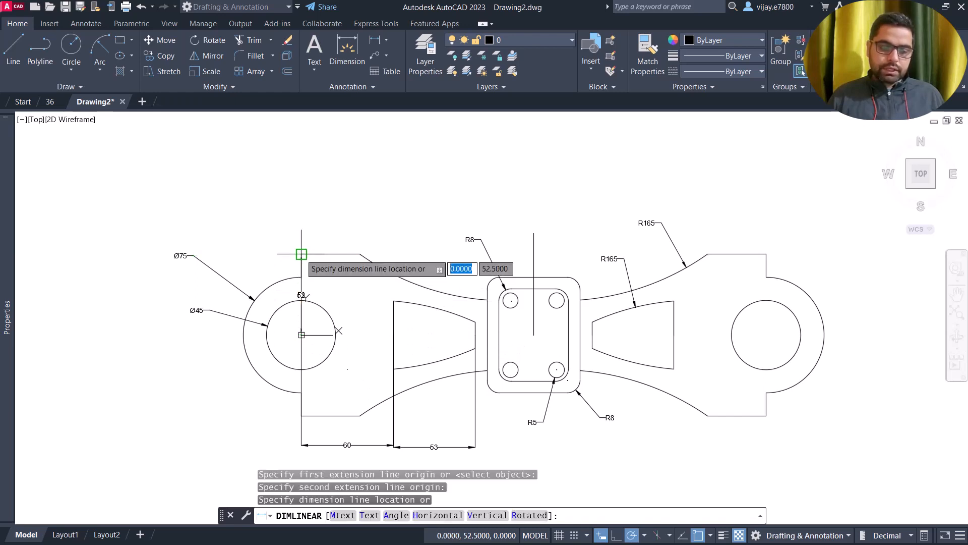
pyautogui.click(228, 254)
# - Add a vertical linear dimension to the short step at the profile's upper-right corner, placing it to the right
pyautogui.rightClick(370, 218)
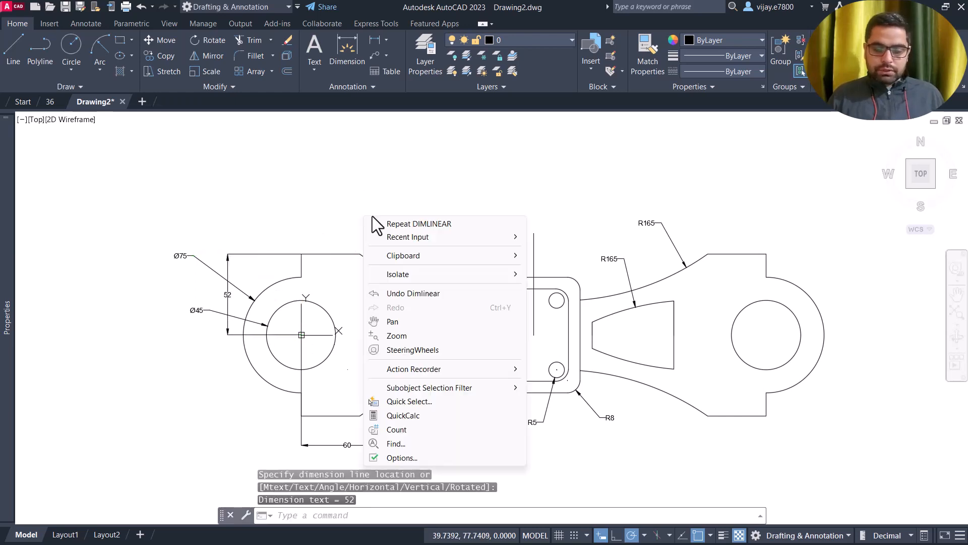
pyautogui.click(396, 224)
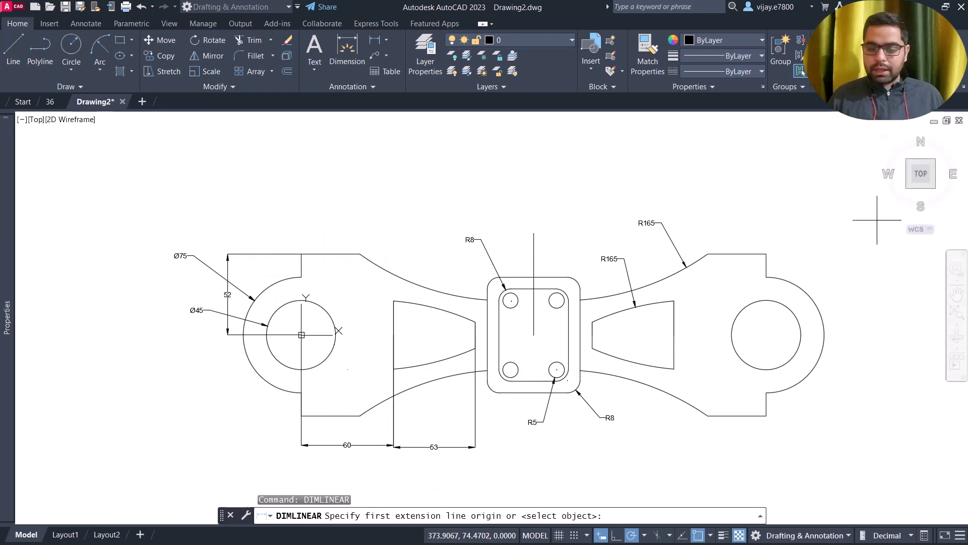
pyautogui.click(766, 253)
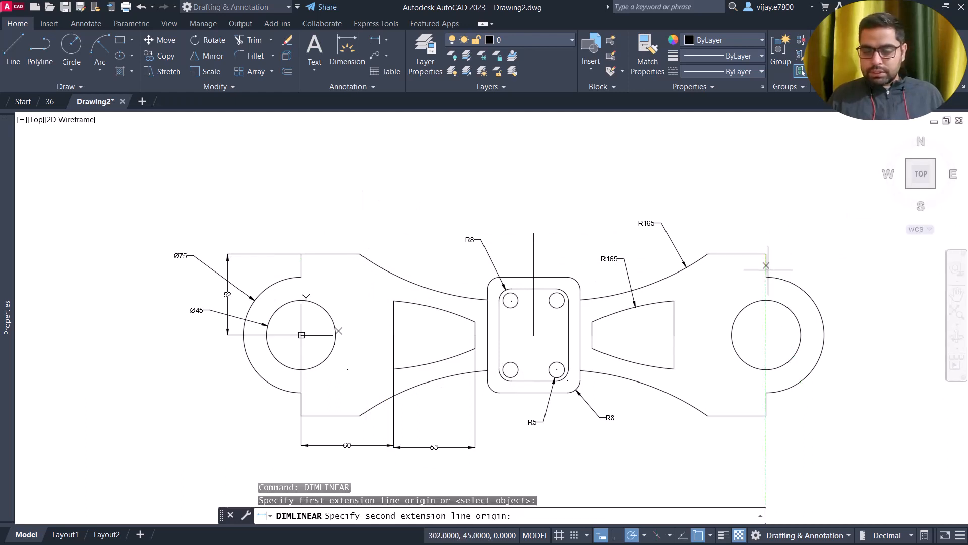
pyautogui.click(766, 276)
pyautogui.click(802, 266)
# - Dimension the horizontal distance from the central plate's centre to the right cutout's narrow edge, placing it above the profile
pyautogui.rightClick(726, 191)
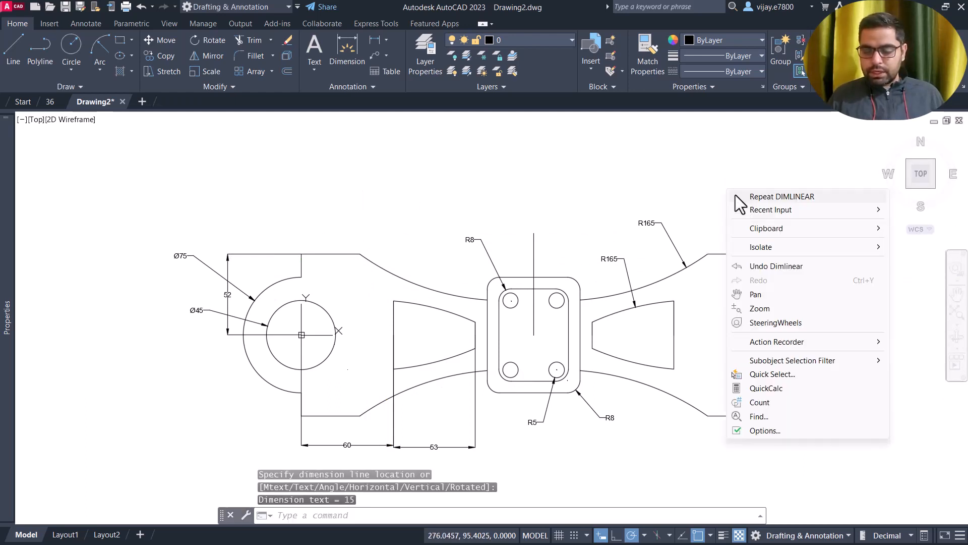
pyautogui.press('Escape')
pyautogui.press('Return')
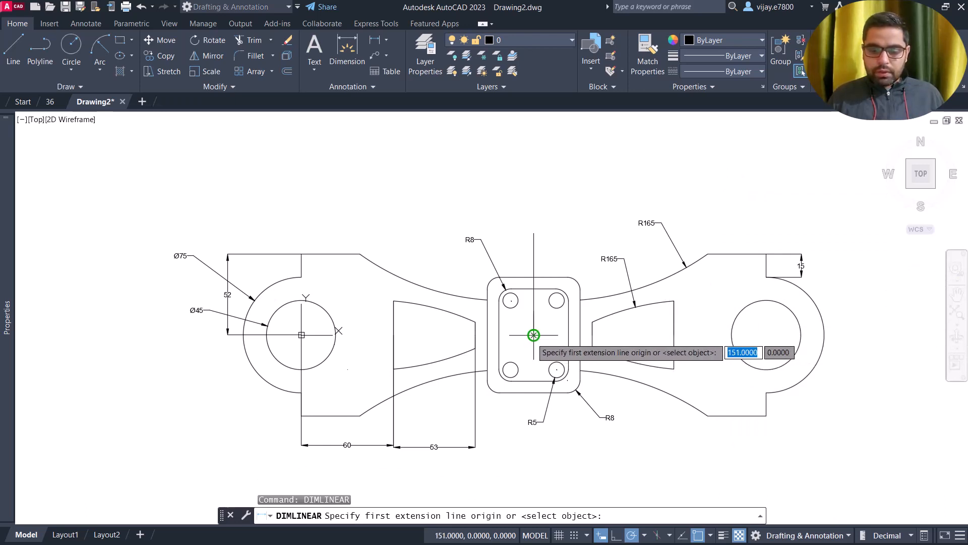
pyautogui.click(534, 335)
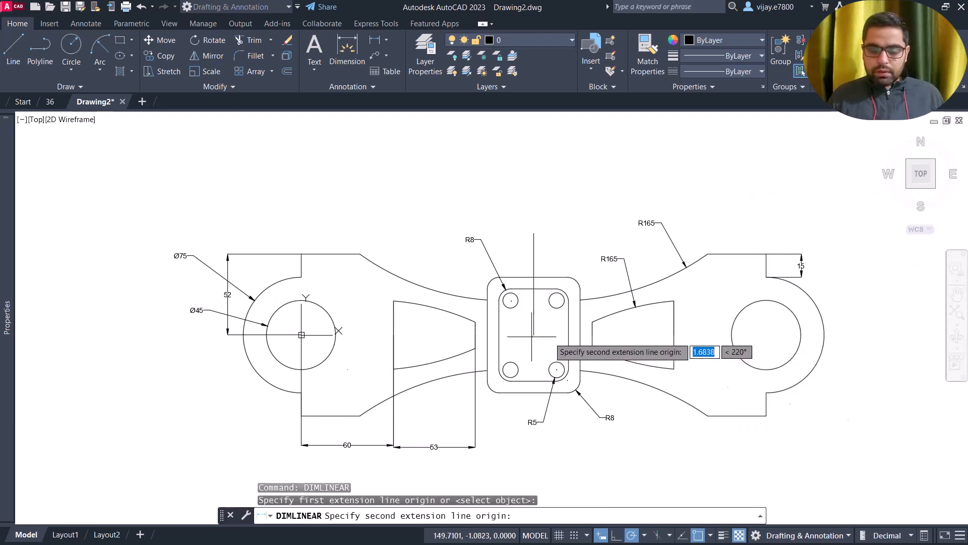
pyautogui.click(592, 334)
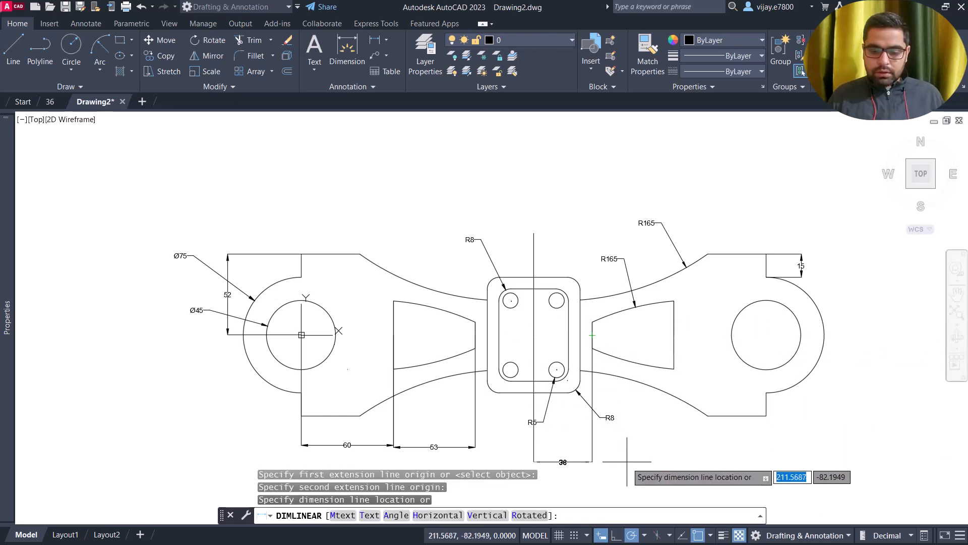
pyautogui.click(600, 236)
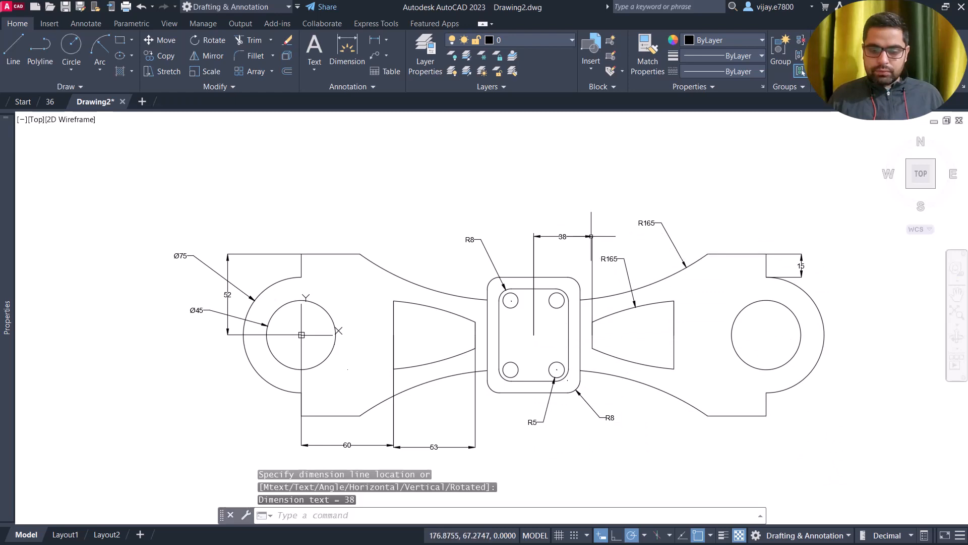
pyautogui.rightClick(536, 212)
pyautogui.click(549, 217)
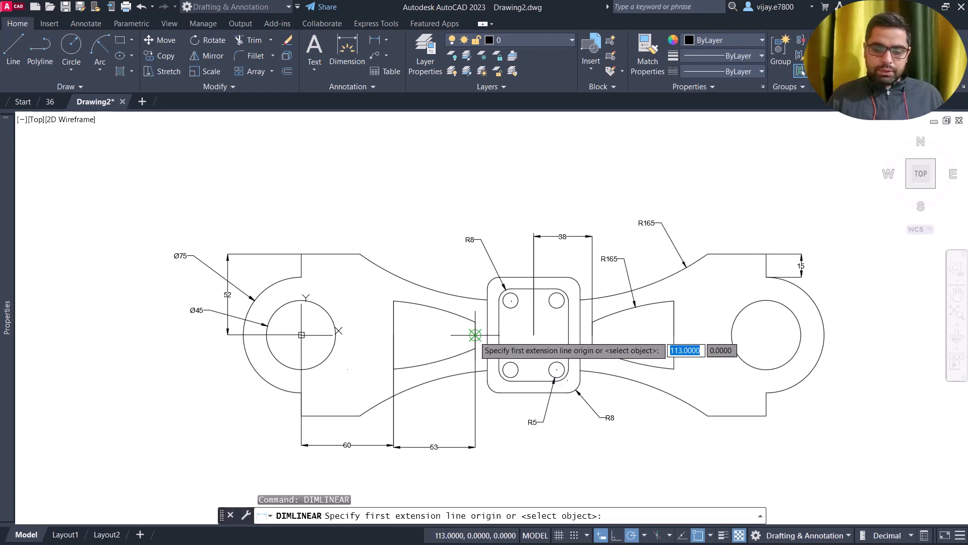
pyautogui.click(476, 334)
pyautogui.click(499, 335)
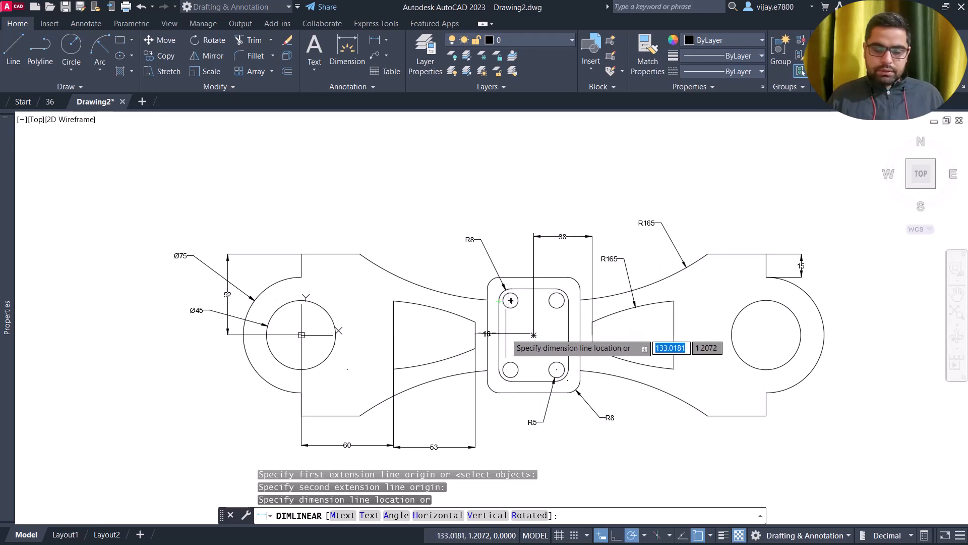
pyautogui.rightClick(502, 337)
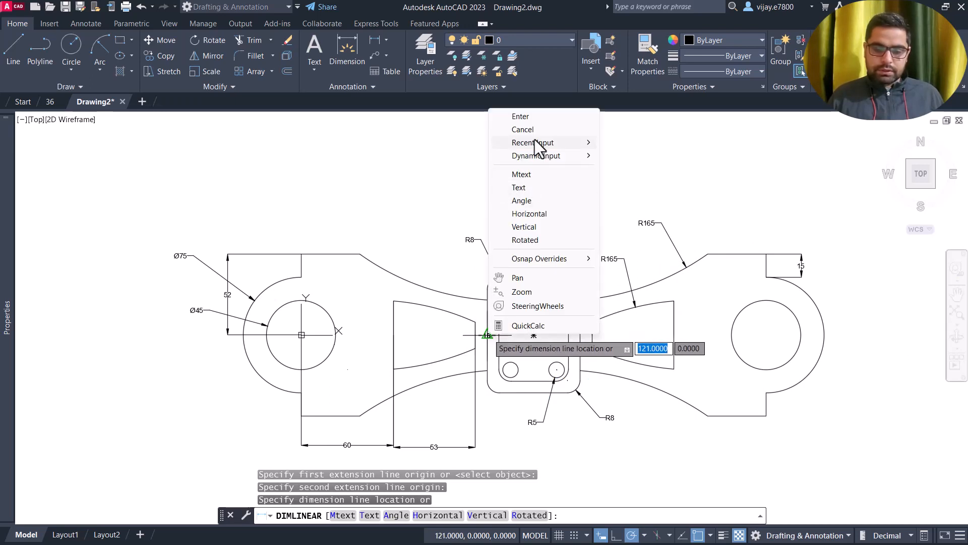
pyautogui.click(523, 130)
# - Dimension the horizontal distance from the plate's upper-left hole centre to the left cutout's narrow edge, placing it below the profile
pyautogui.rightClick(415, 203)
pyautogui.click(443, 208)
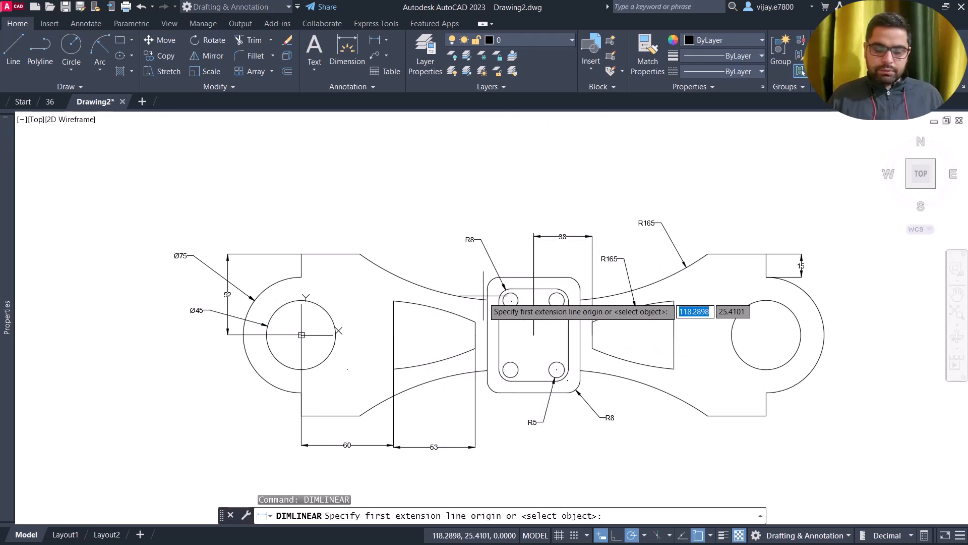
pyautogui.click(510, 300)
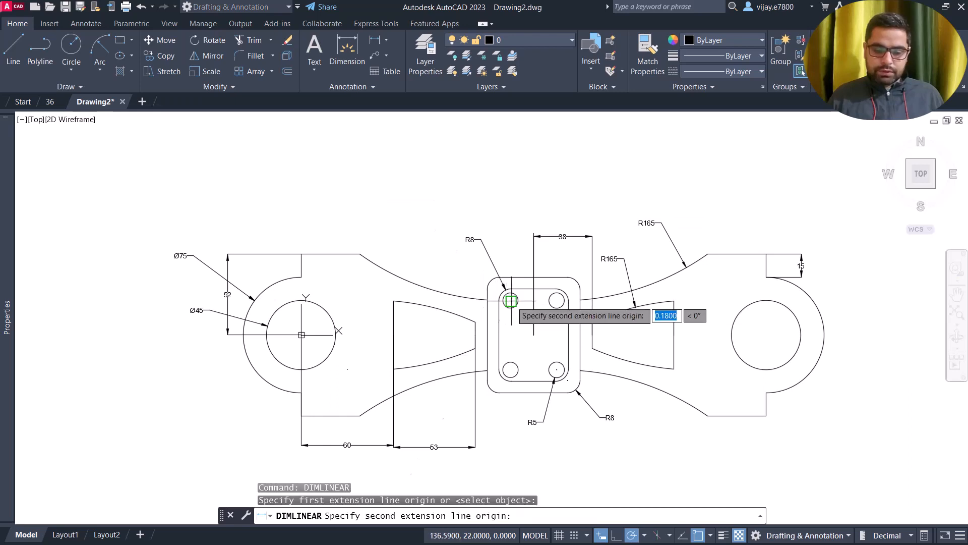
pyautogui.click(474, 334)
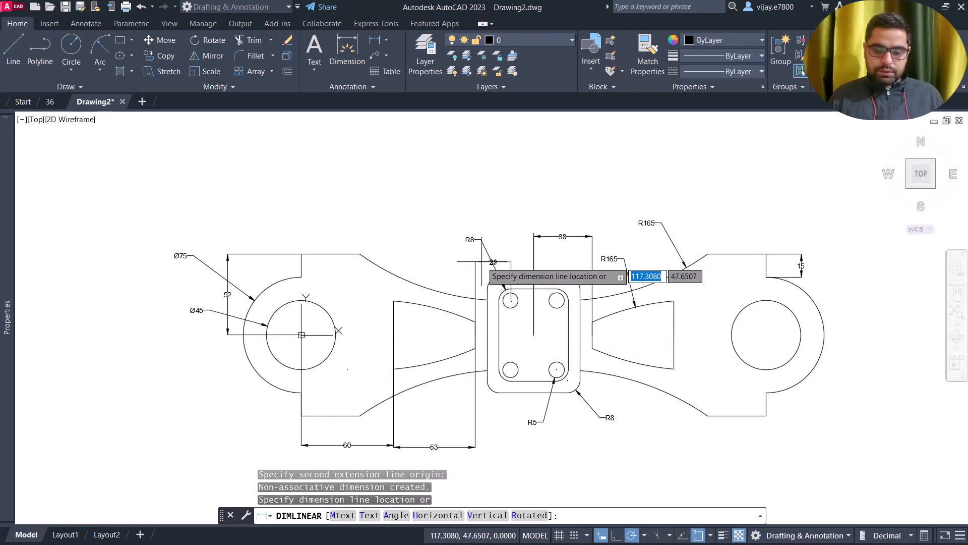
pyautogui.click(481, 446)
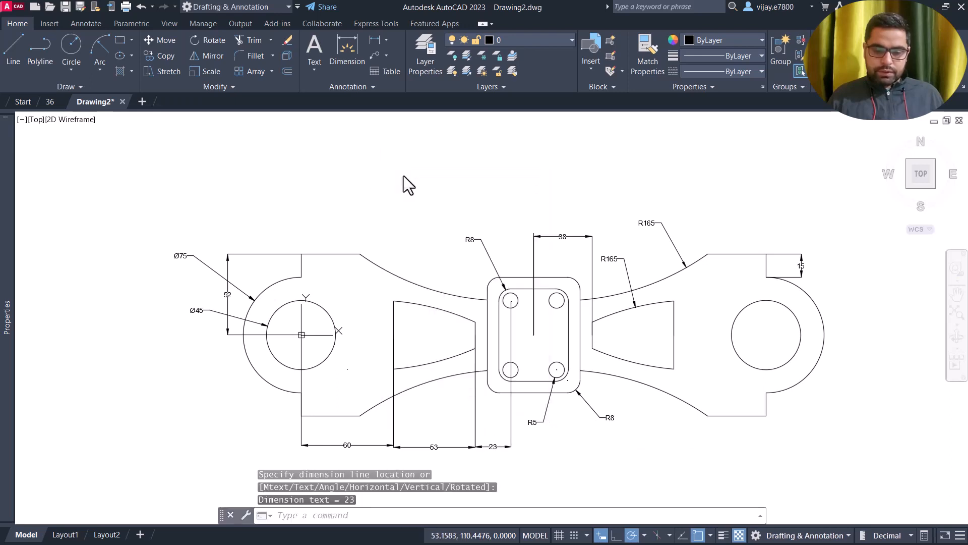
# - Add a vertical linear dimension for the height of the central plate's inner rounded rectangle, placing it along the plate's centre line
pyautogui.press('Return')
pyautogui.click(533, 378)
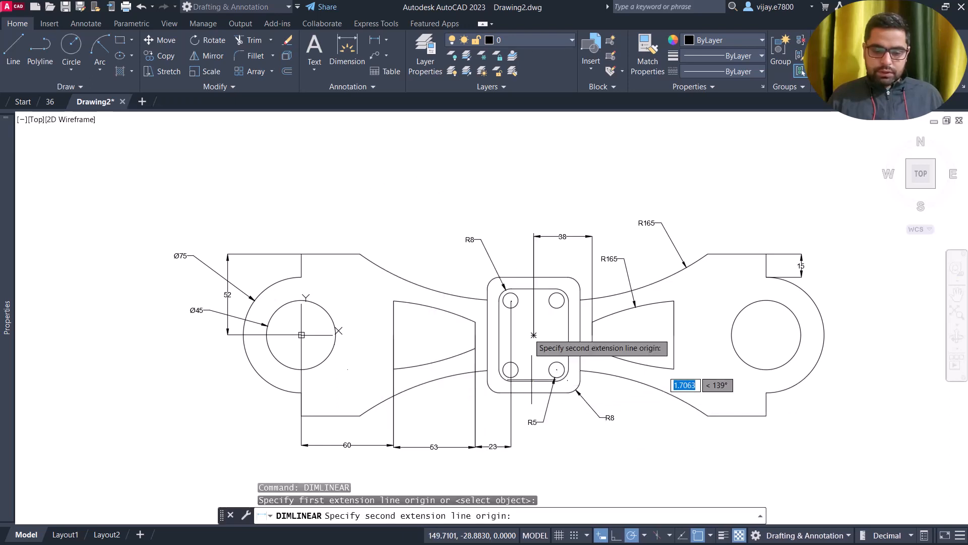
pyautogui.click(534, 289)
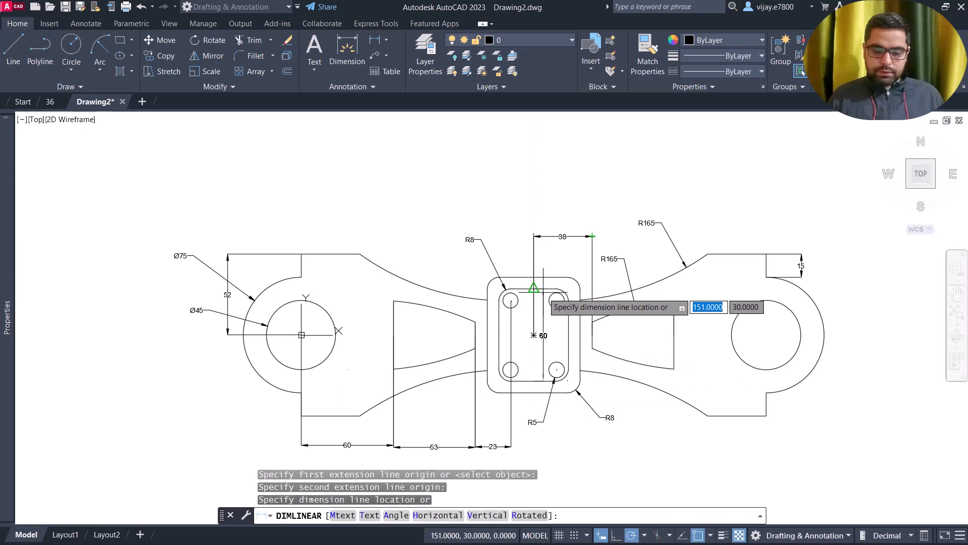
pyautogui.click(534, 335)
# - Add a vertical linear dimension for the height of the central plate's outer rounded rectangle, placing it inside the plate
pyautogui.rightClick(443, 183)
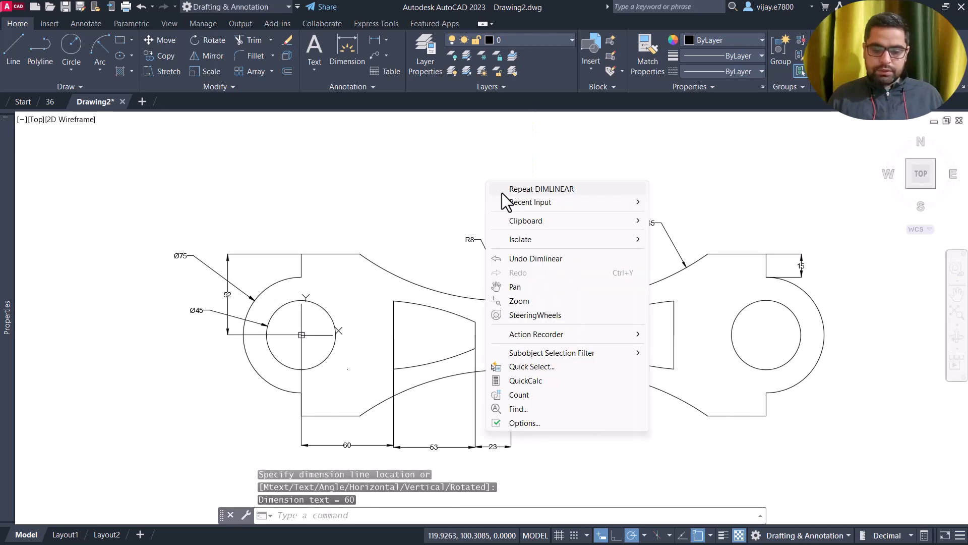
pyautogui.click(474, 190)
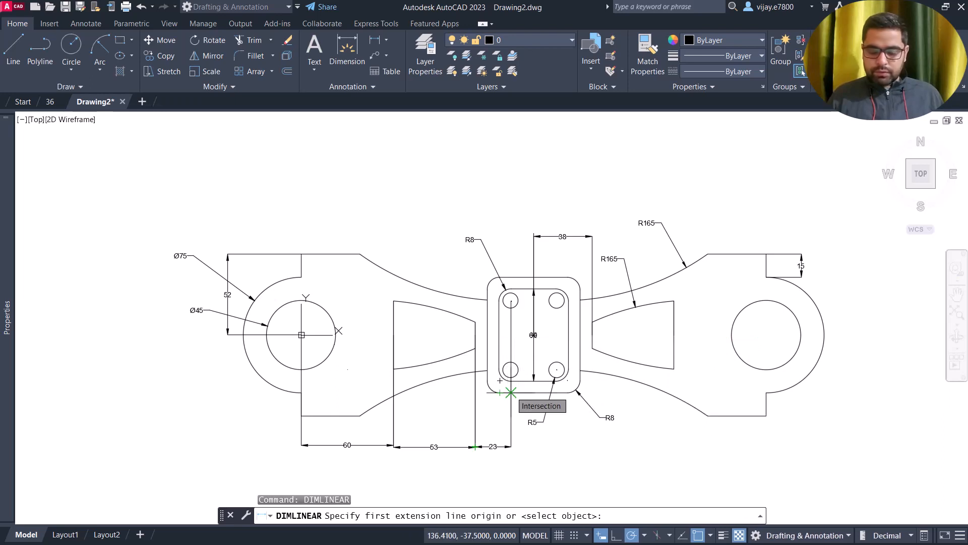
pyautogui.click(510, 392)
pyautogui.click(511, 279)
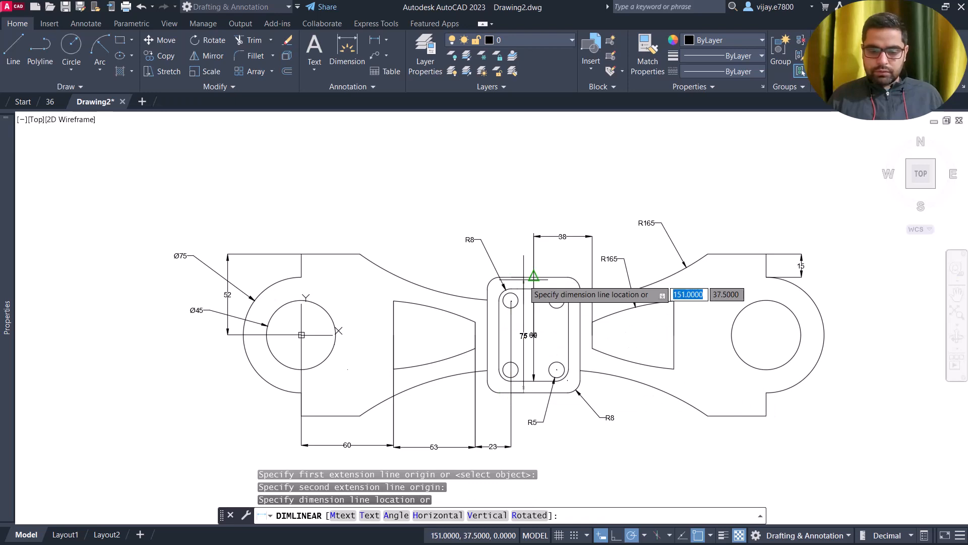
pyautogui.click(524, 280)
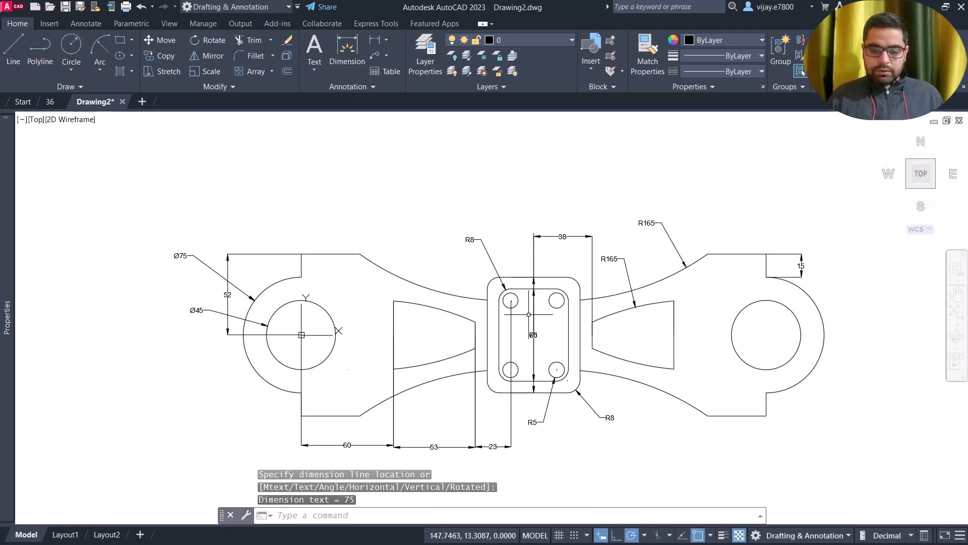
# - Move the outer rectangle's height dimension to the right, clear of the inner rectangle's height dimension
pyautogui.scroll(4, 528, 314)
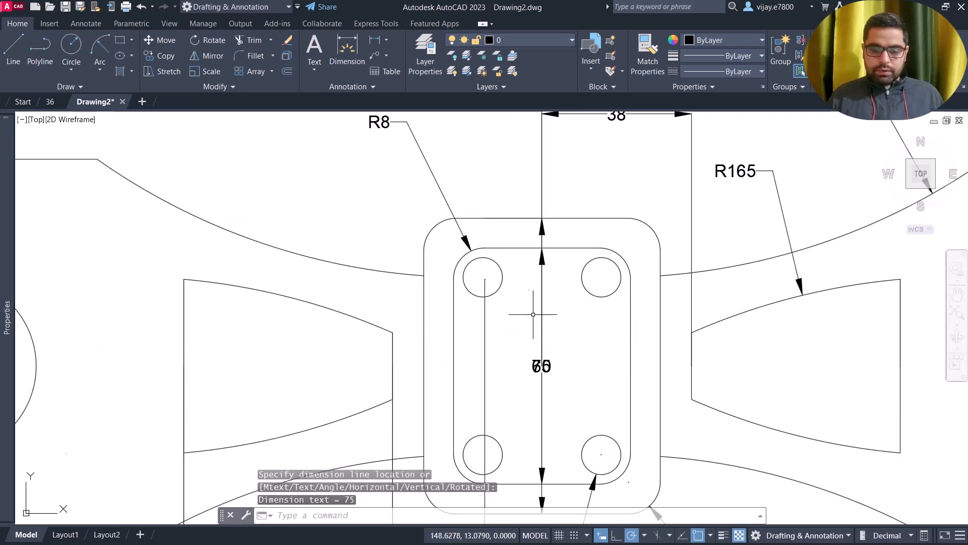
pyautogui.click(541, 365)
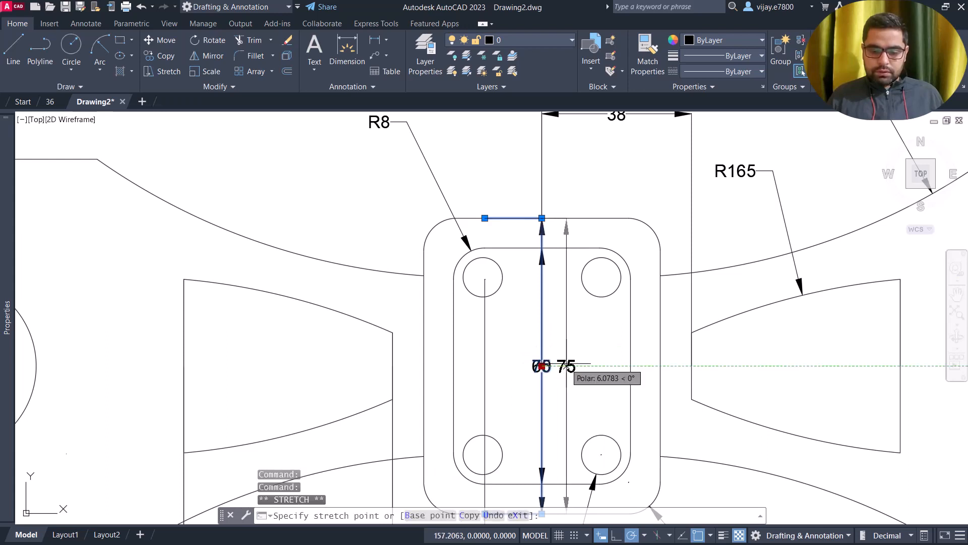
pyautogui.click(542, 365)
pyautogui.scroll(-2, 464, 191)
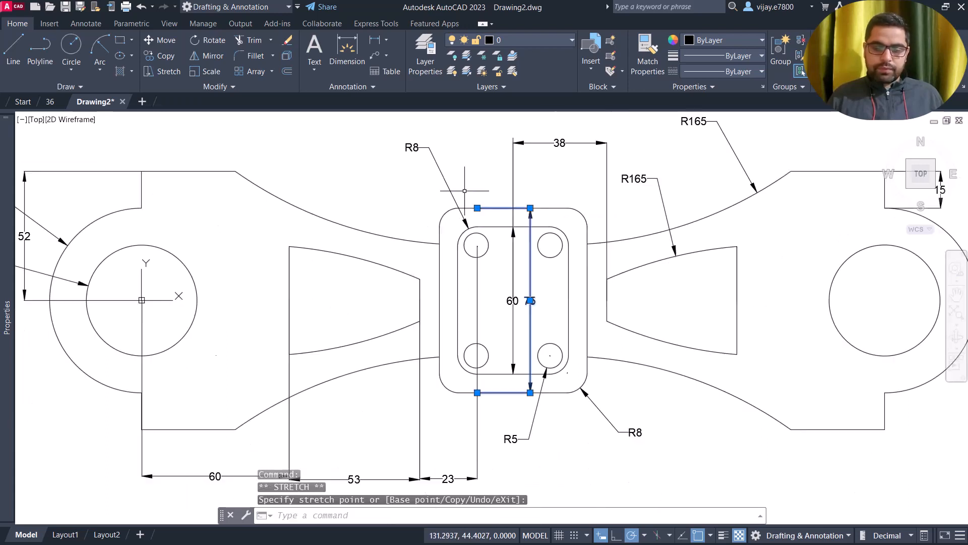
# - Add a horizontal linear dimension for the width of the central plate's inner rounded rectangle, placing it inside the plate
pyautogui.rightClick(405, 159)
pyautogui.click(433, 166)
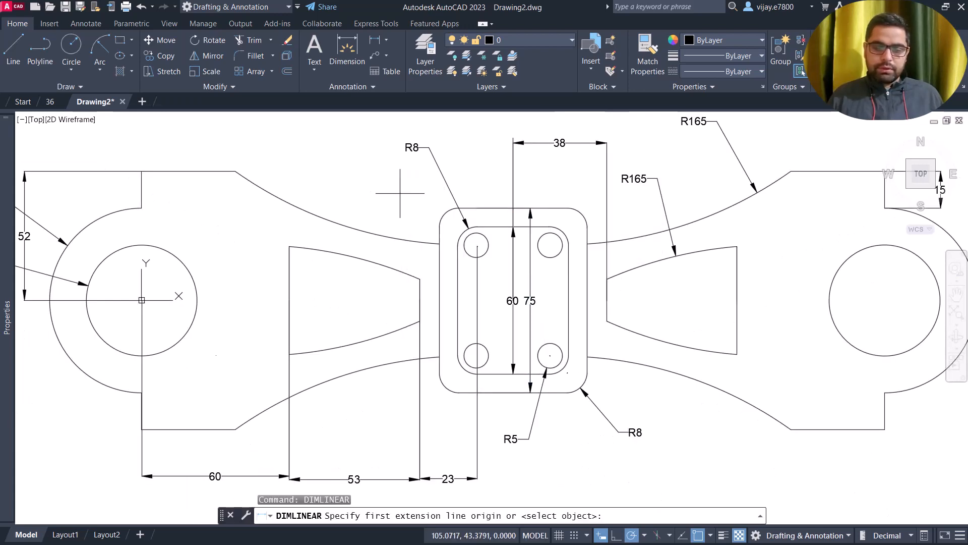
pyautogui.click(457, 301)
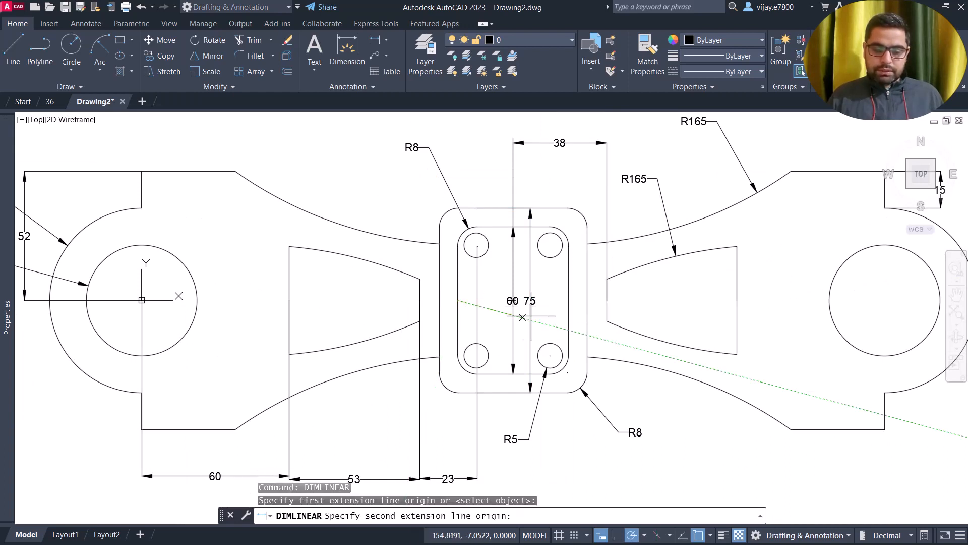
pyautogui.click(565, 302)
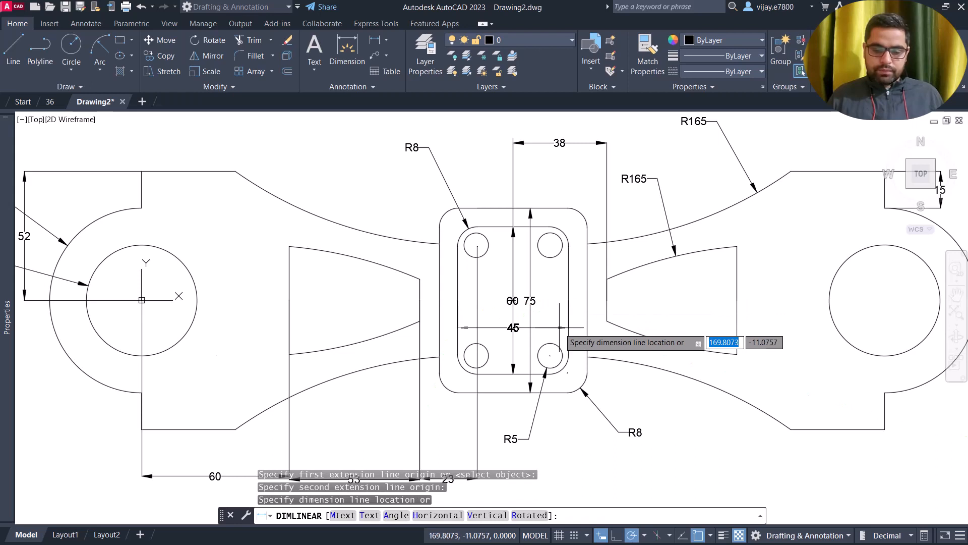
pyautogui.click(559, 320)
# - Move the inner rectangle's width dimension down out of the plate to just below the R5 label
pyautogui.scroll(-2, 431, 272)
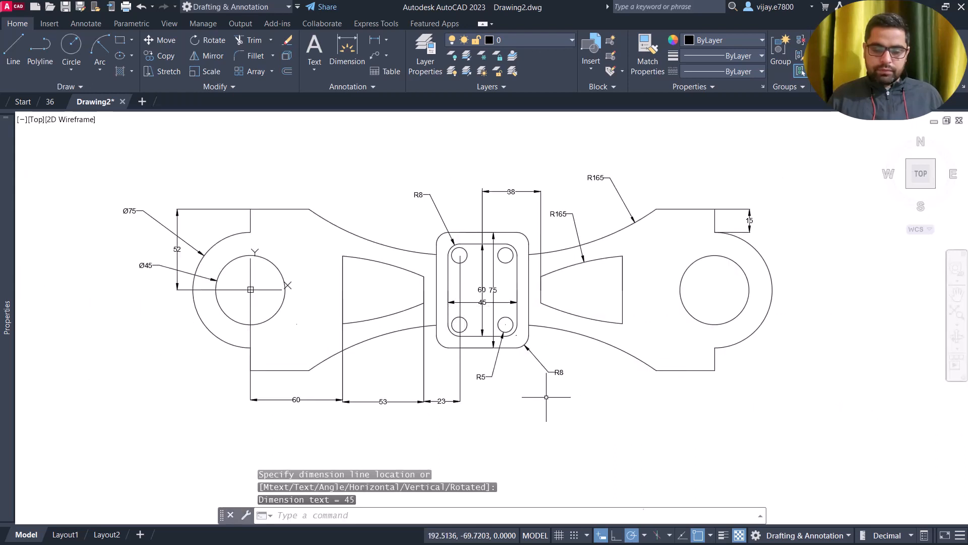
pyautogui.scroll(1, 510, 328)
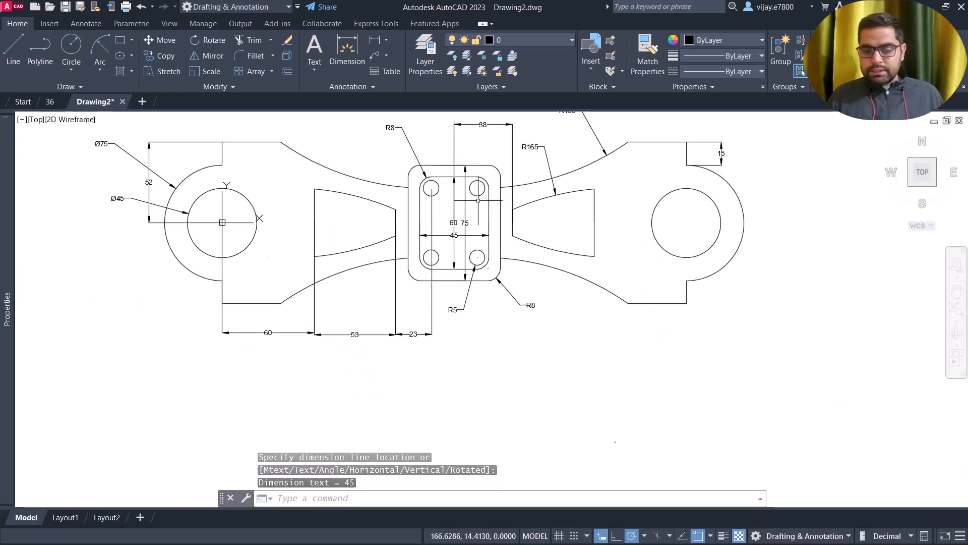
pyautogui.scroll(2, 468, 210)
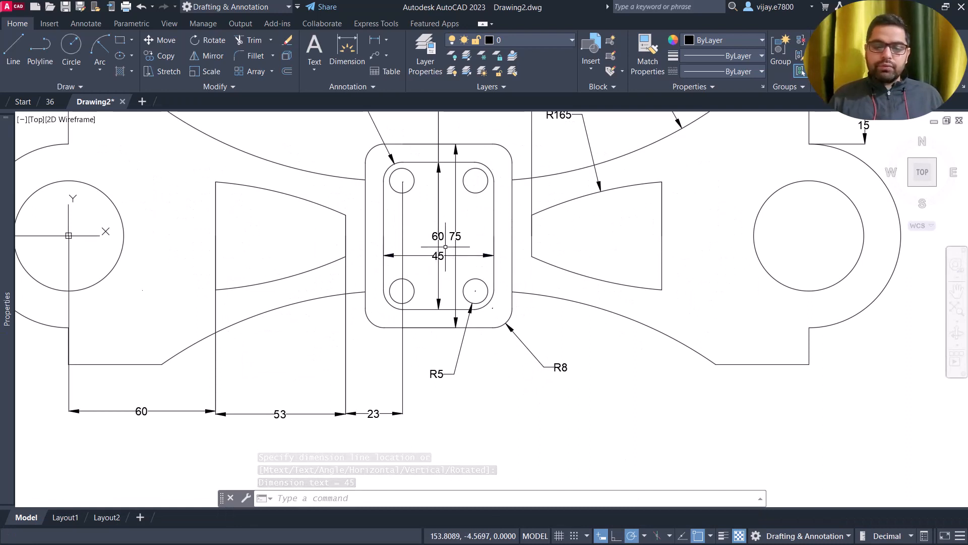
pyautogui.scroll(-2, 428, 248)
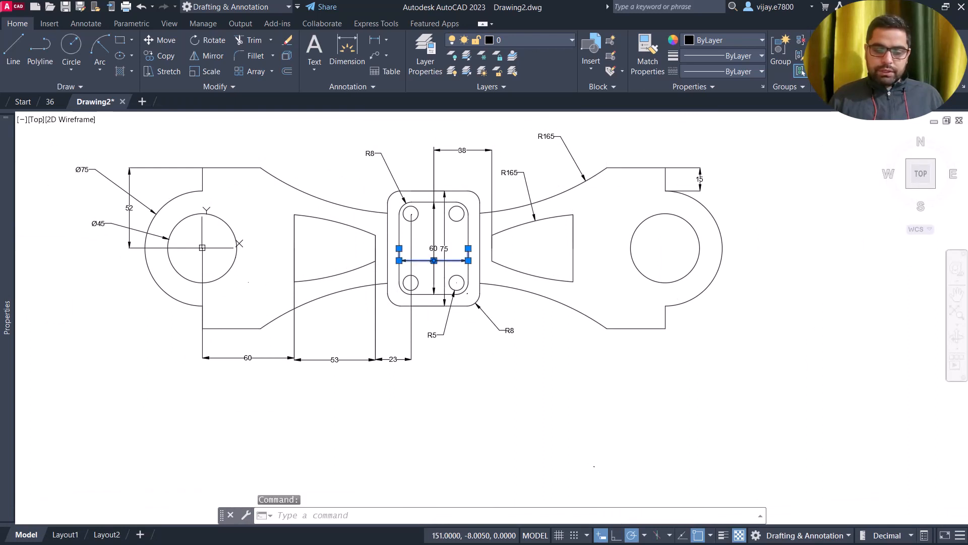
pyautogui.click(434, 261)
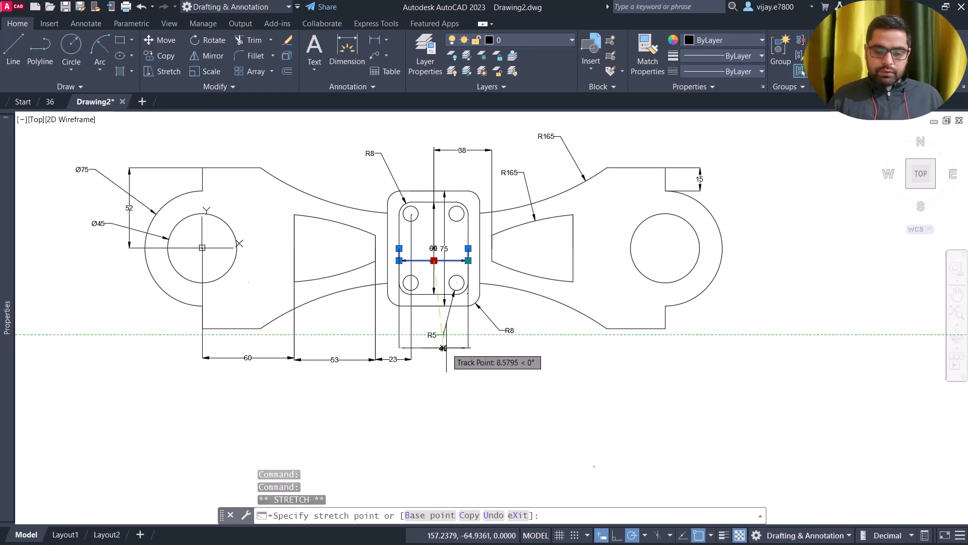
pyautogui.click(443, 347)
# - Add a horizontal linear dimension for the width of the central plate's outer rounded rectangle, placing it just above the plate
pyautogui.rightClick(319, 147)
pyautogui.click(325, 156)
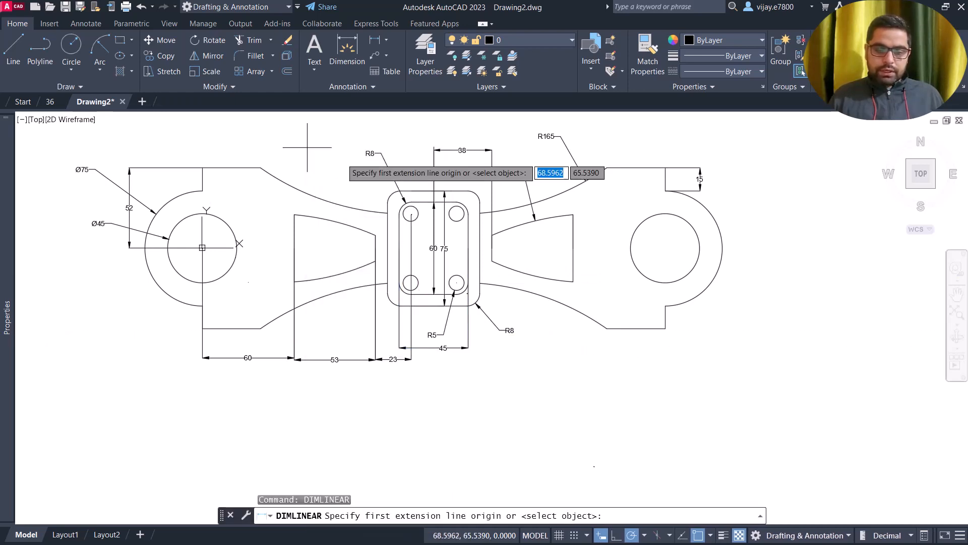
pyautogui.click(387, 213)
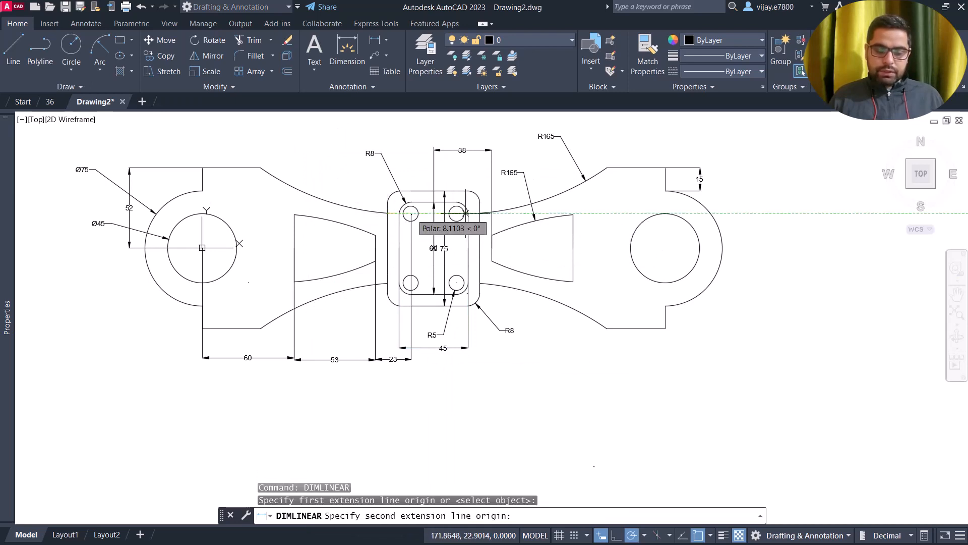
pyautogui.click(480, 214)
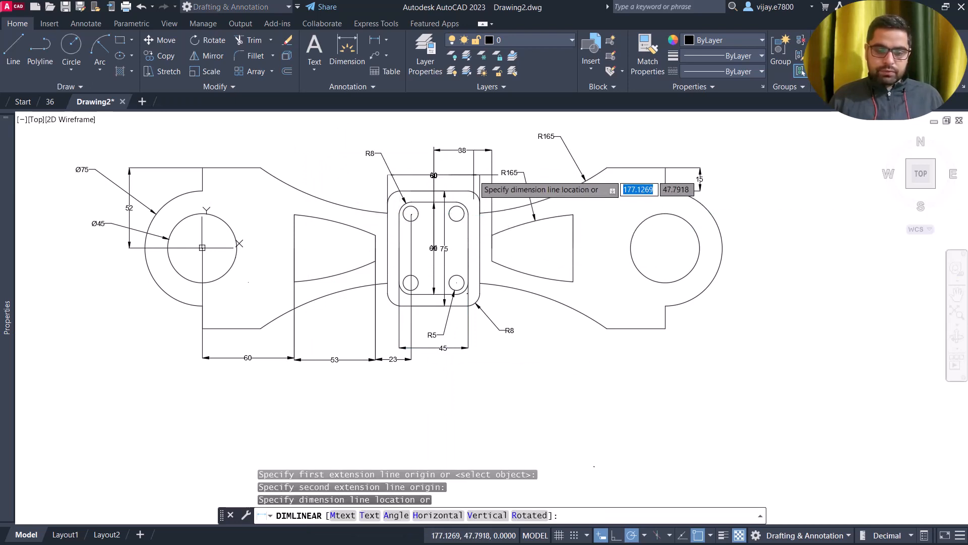
pyautogui.click(474, 175)
# - Reposition the R8 label at the inner rectangle's upper-left corner slightly down and to the right, closer to the plate
pyautogui.scroll(2, 324, 222)
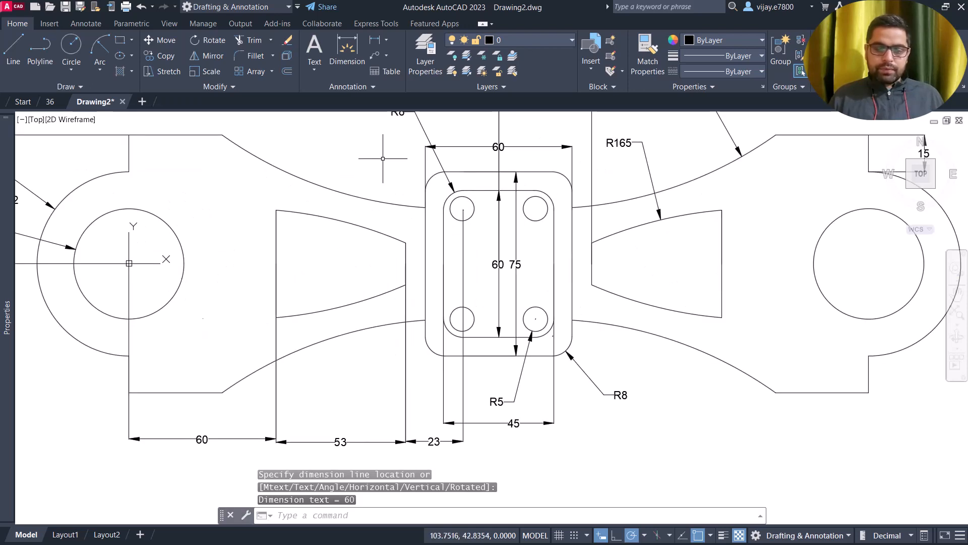
pyautogui.scroll(-2, 382, 157)
pyautogui.click(396, 137)
pyautogui.click(384, 124)
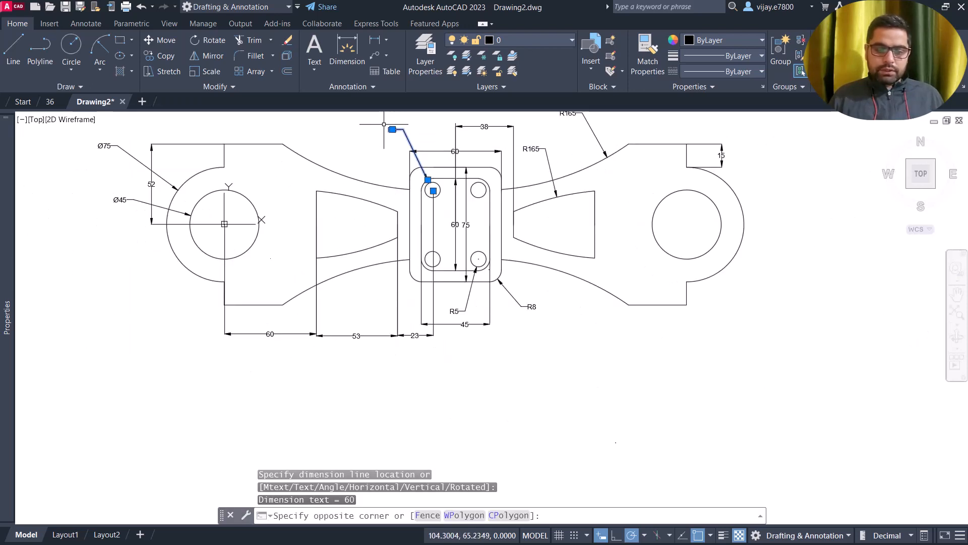
pyautogui.click(392, 129)
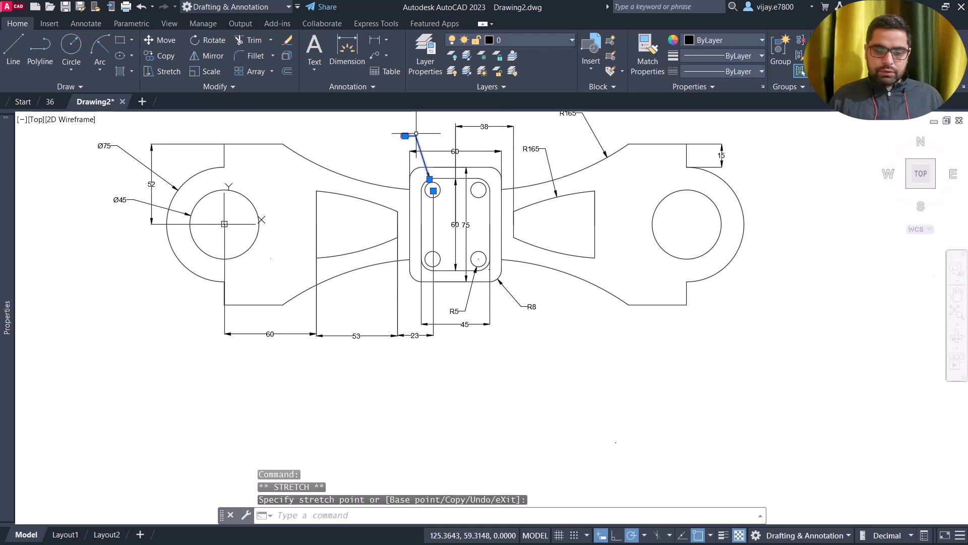
pyautogui.press('Escape')
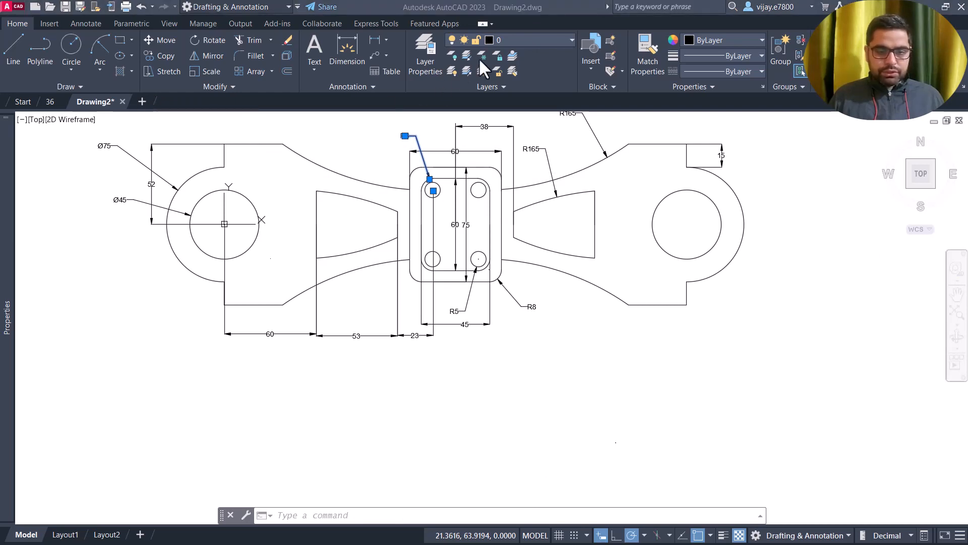
# - Add a vertical linear dimension to the left cutout's wide edge, placing it left of the cutout
pyautogui.click(373, 40)
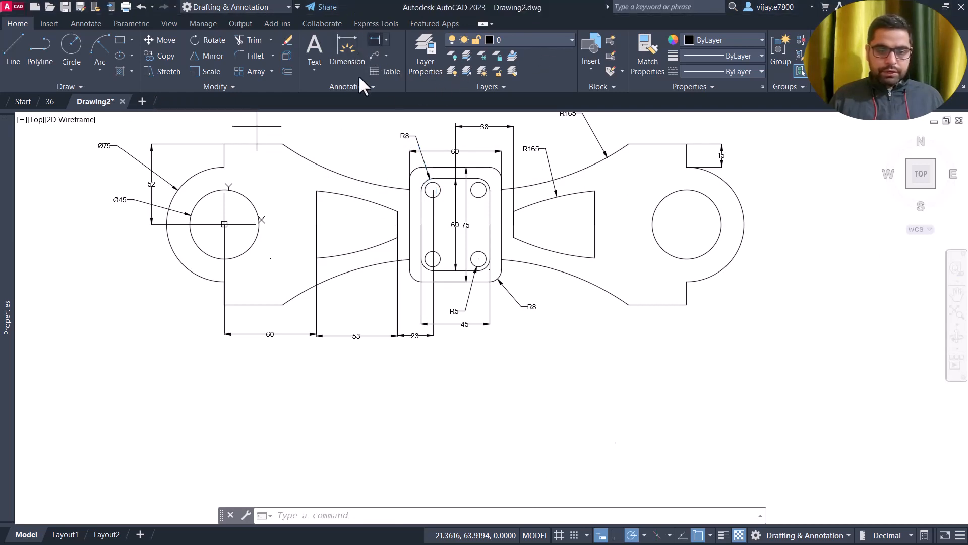
pyautogui.click(315, 190)
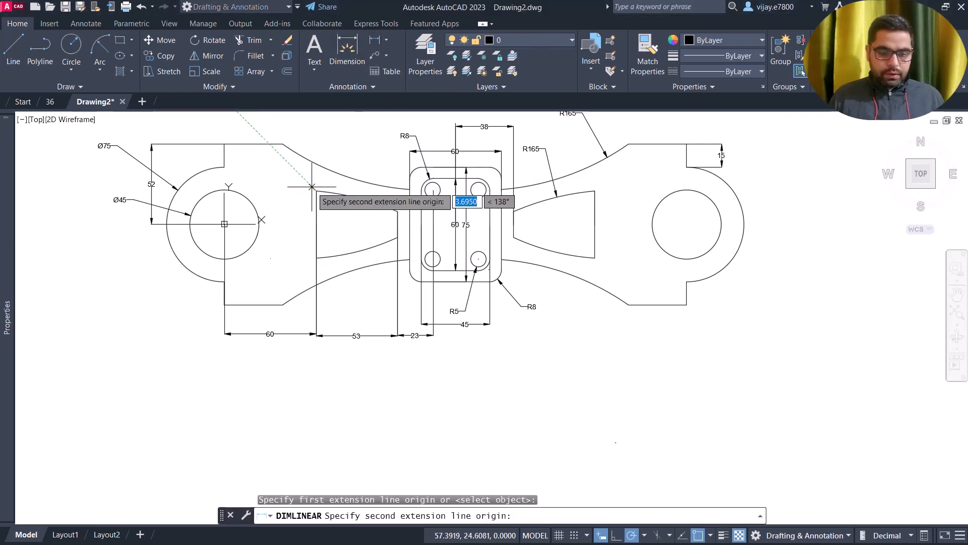
pyautogui.click(316, 257)
pyautogui.click(296, 256)
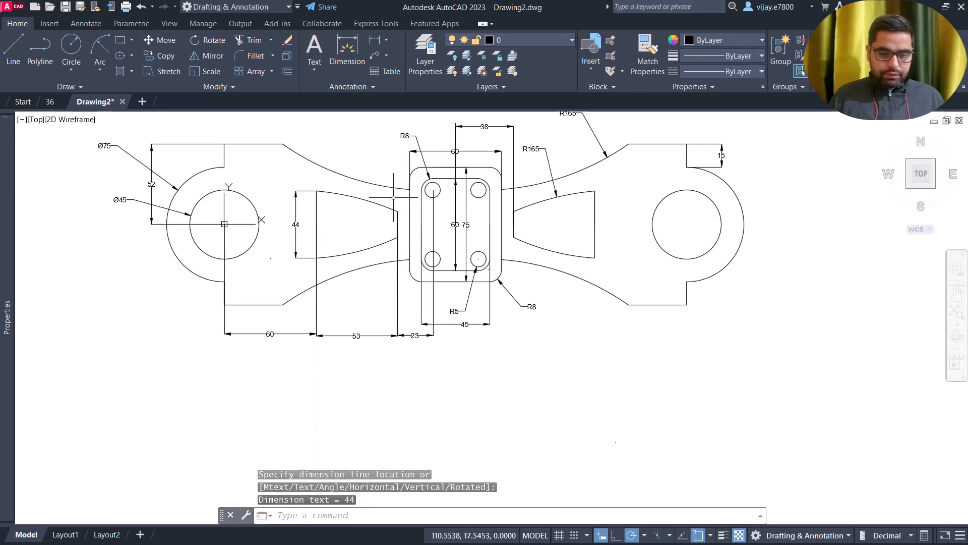
# - Add a vertical linear dimension to the left cutout's narrow edge, placing it inside the cutout
pyautogui.rightClick(364, 151)
pyautogui.click(383, 160)
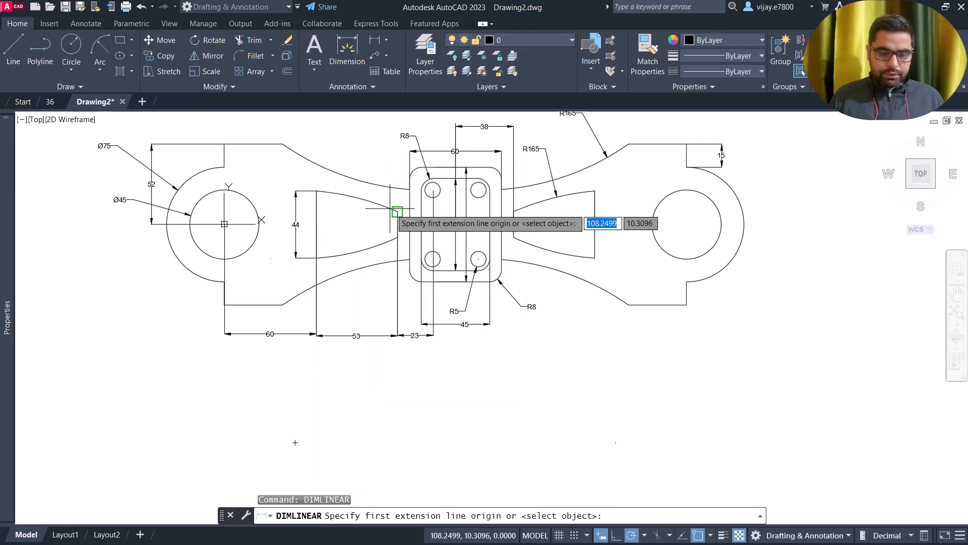
pyautogui.click(397, 212)
pyautogui.click(397, 236)
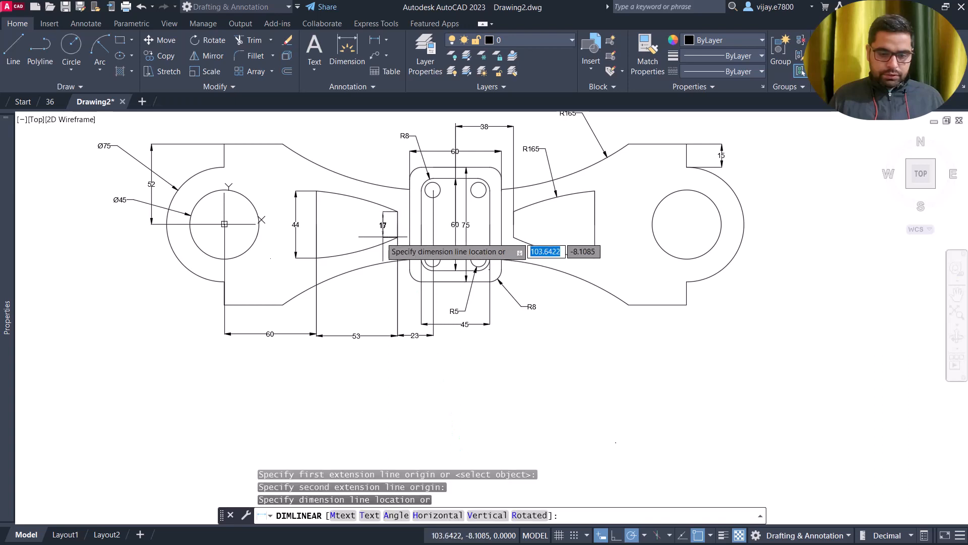
pyautogui.click(374, 236)
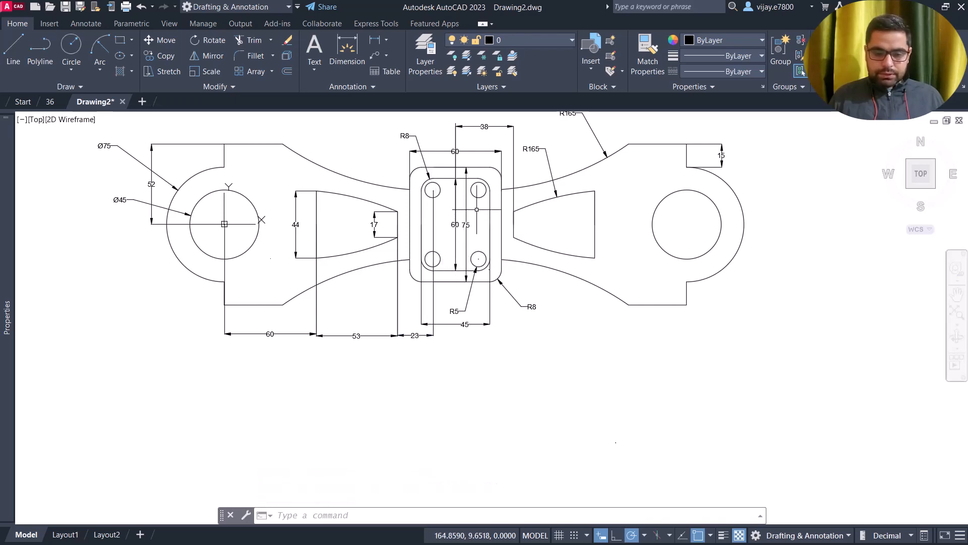
pyautogui.scroll(2, 476, 210)
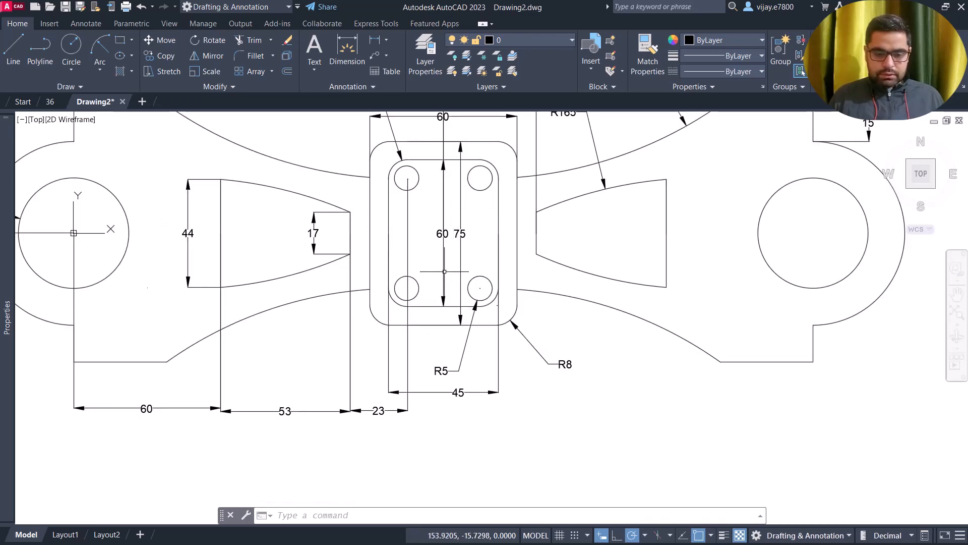
pyautogui.click(374, 41)
pyautogui.click(407, 179)
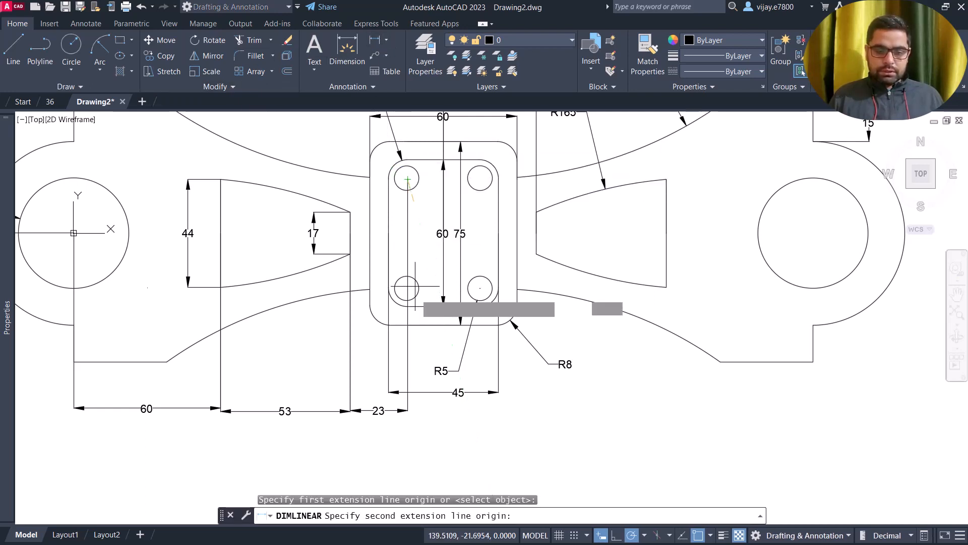
pyautogui.click(407, 288)
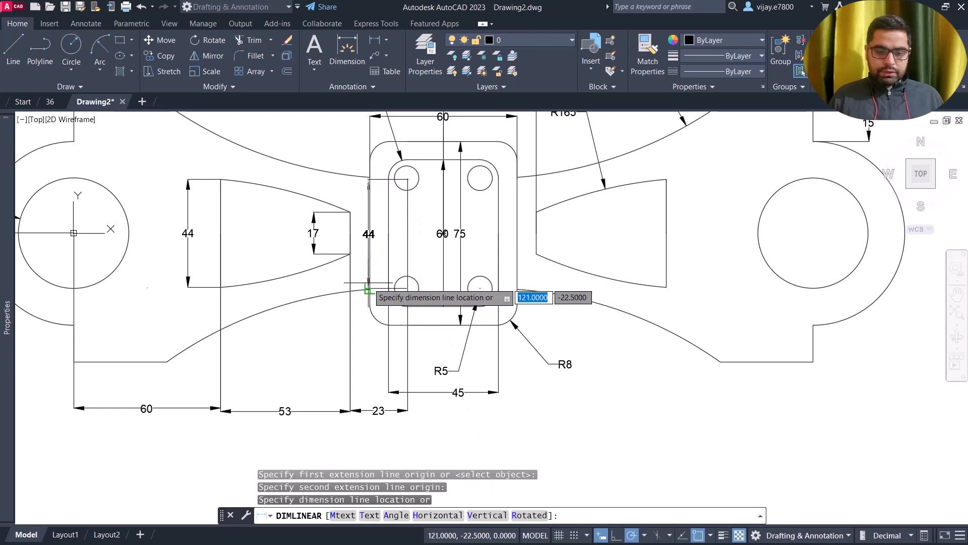
pyautogui.rightClick(371, 286)
pyautogui.click(407, 303)
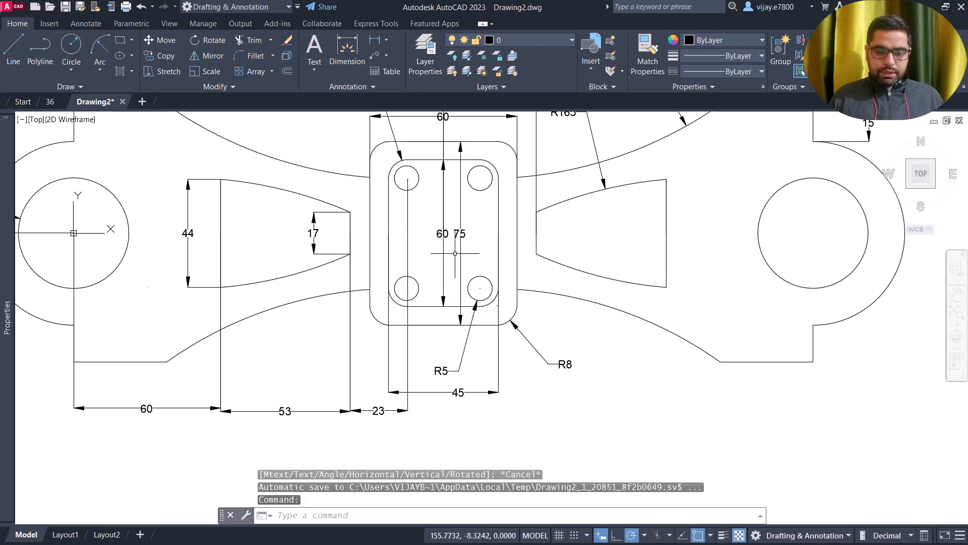
# - Add a vertical linear dimension between the centres of the plate's two right-hand holes, placing it in line with the holes
pyautogui.rightClick(489, 211)
pyautogui.click(504, 219)
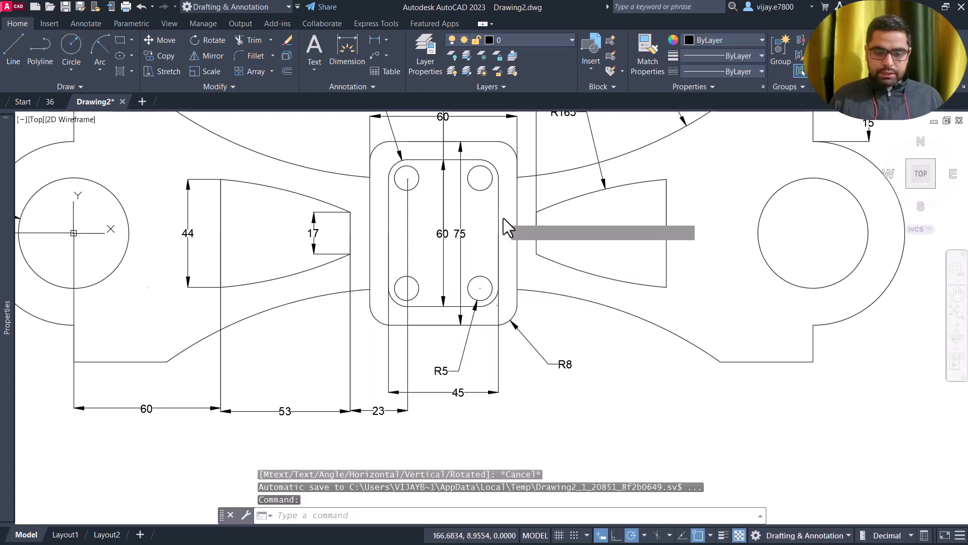
pyautogui.click(480, 177)
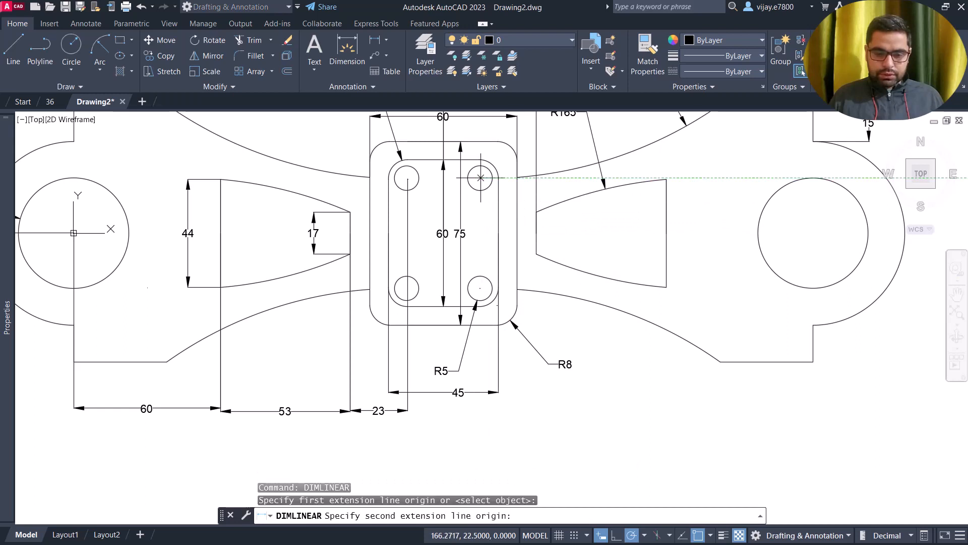
pyautogui.click(480, 288)
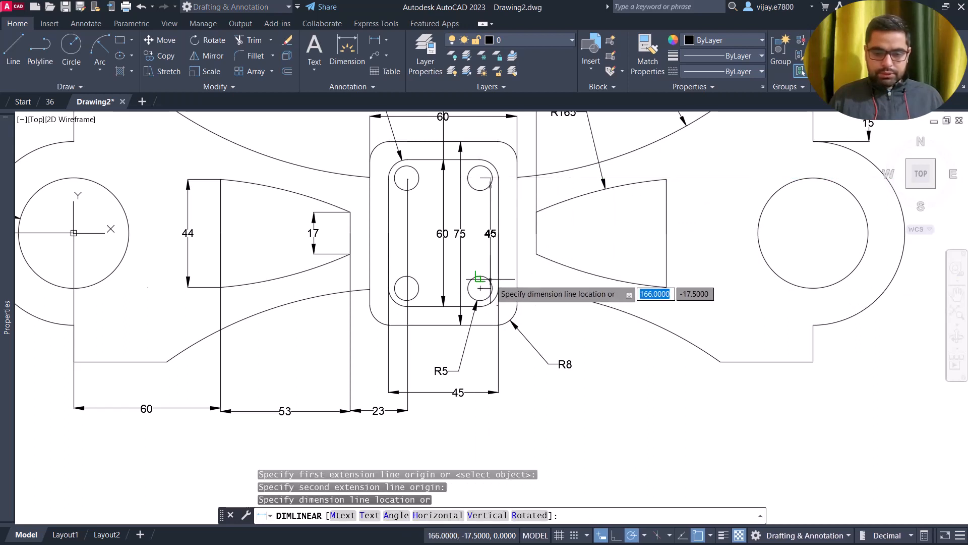
pyautogui.click(480, 277)
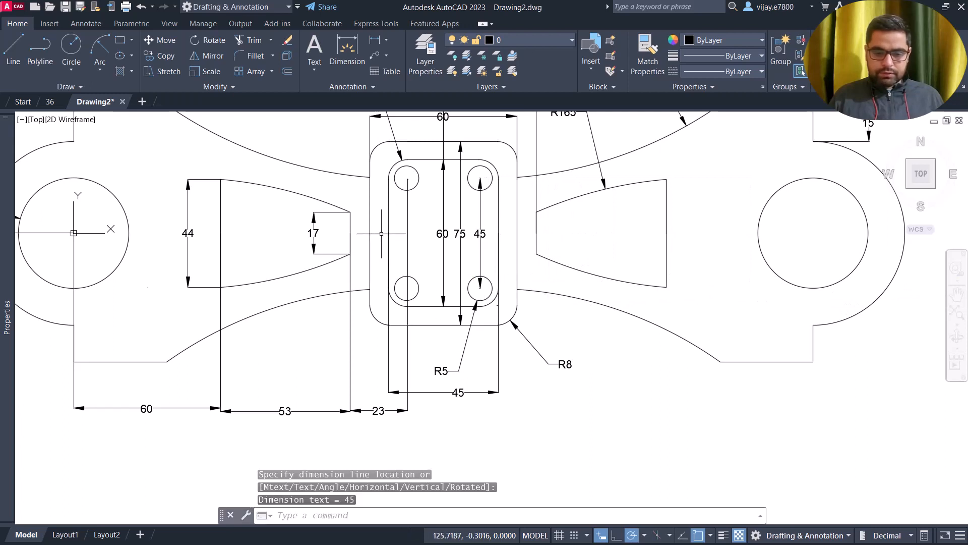
# - Add a horizontal linear dimension between the centres of the plate's two lower holes, placing it between the plate and the R5 label
pyautogui.scroll(-2, 394, 242)
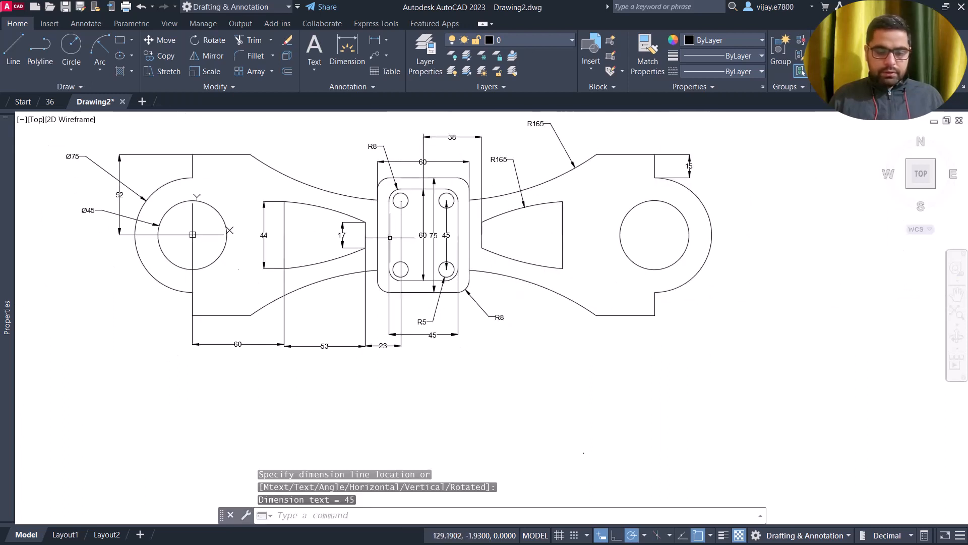
pyautogui.rightClick(353, 172)
pyautogui.click(376, 173)
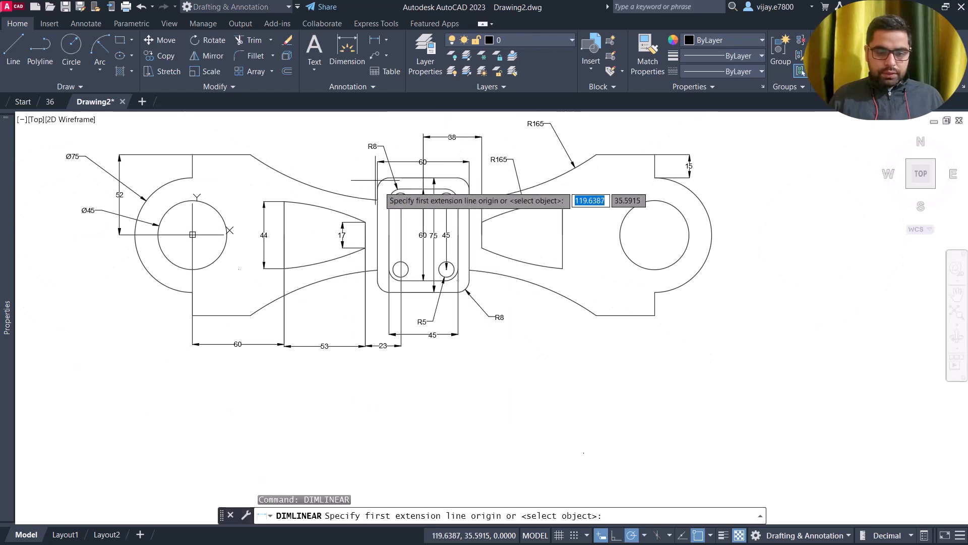
pyautogui.scroll(4, 408, 278)
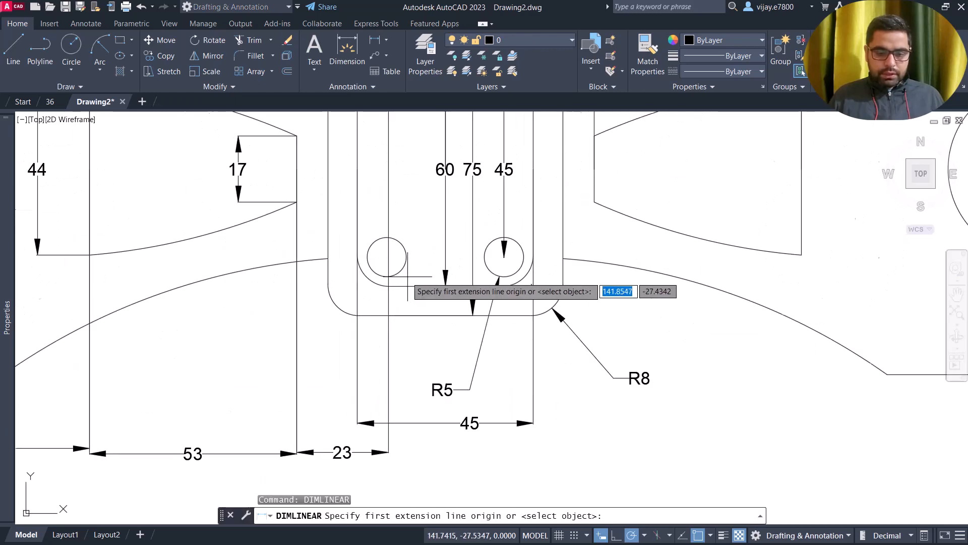
pyautogui.click(386, 257)
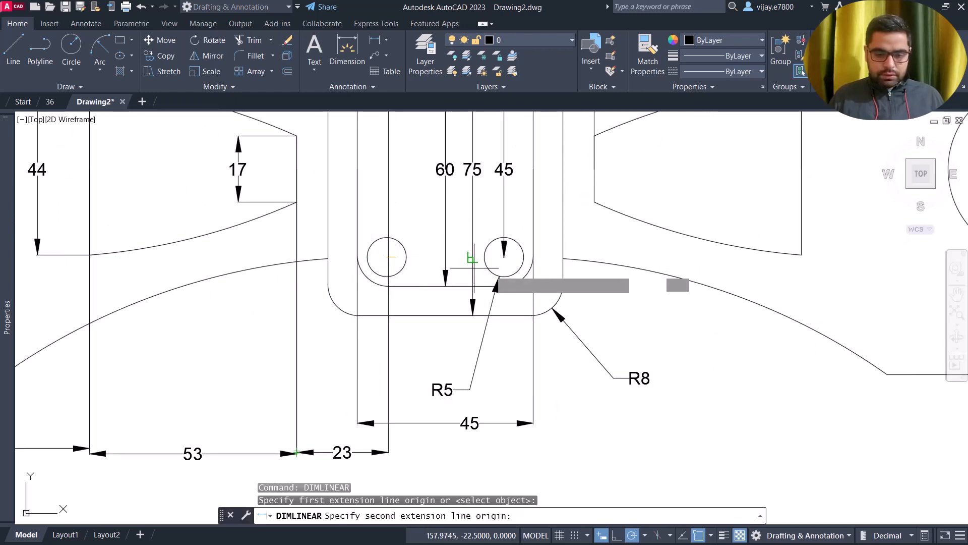
pyautogui.click(503, 258)
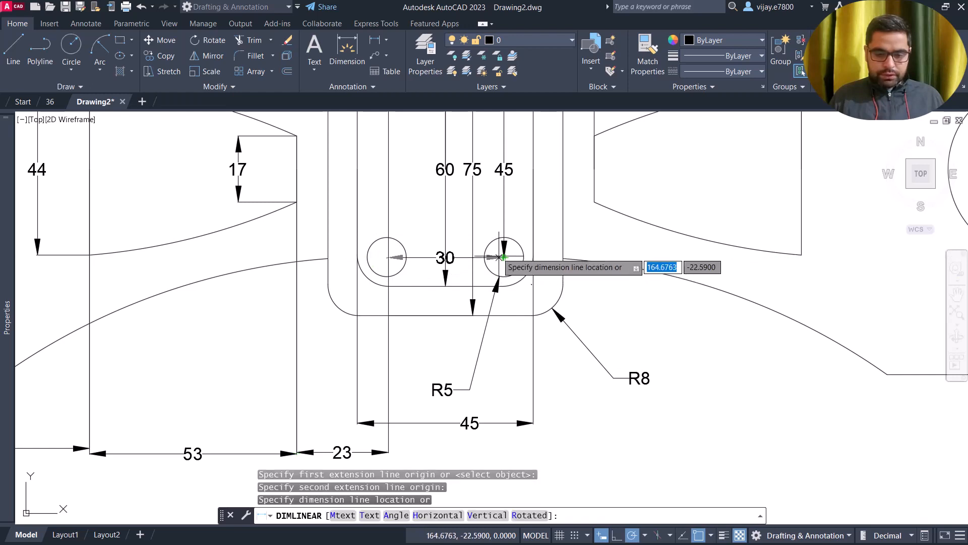
pyautogui.click(497, 356)
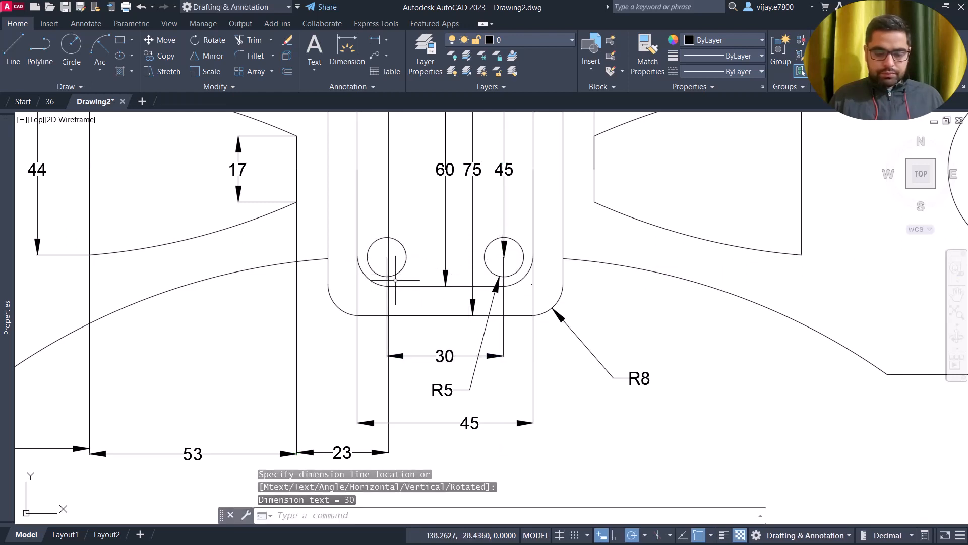
# - Move the 23 dimension from below the plate to just above its upper-left corner, beneath the plate's width dimension
pyautogui.scroll(-2, 395, 281)
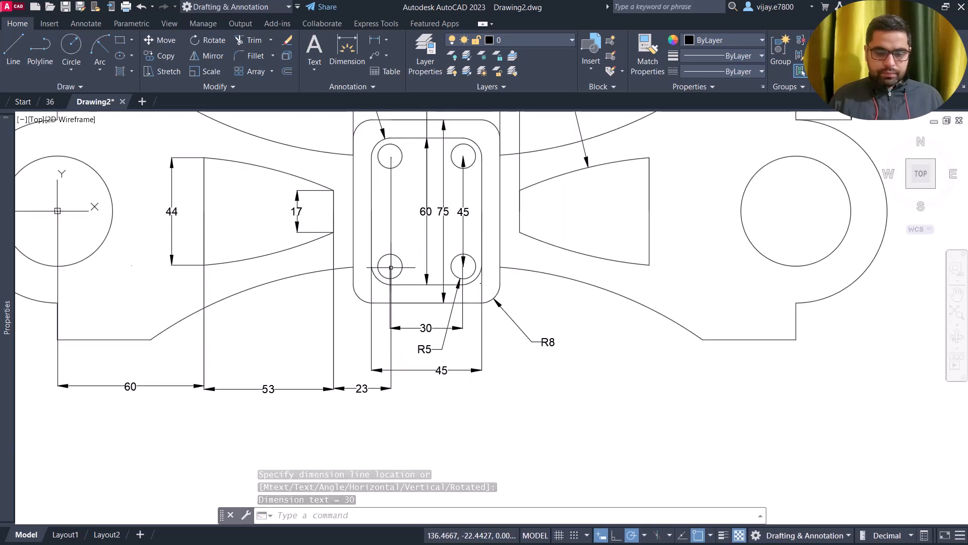
pyautogui.click(392, 211)
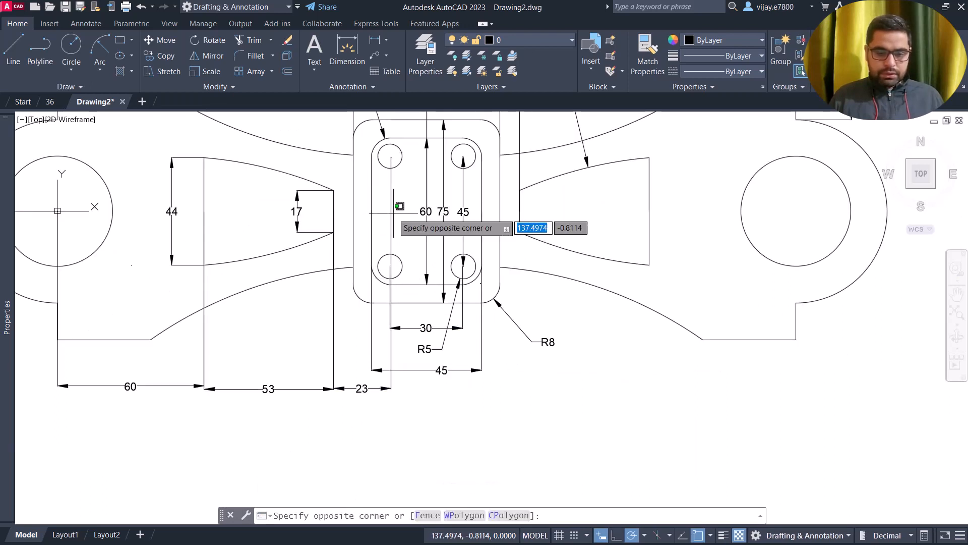
pyautogui.click(385, 209)
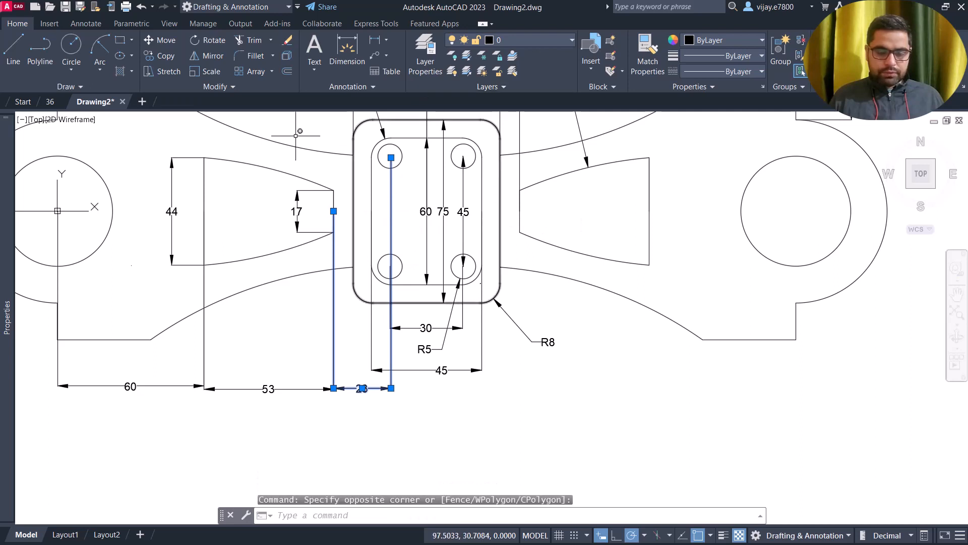
pyautogui.click(362, 387)
pyautogui.scroll(-2, 346, 173)
pyautogui.scroll(-2, 345, 175)
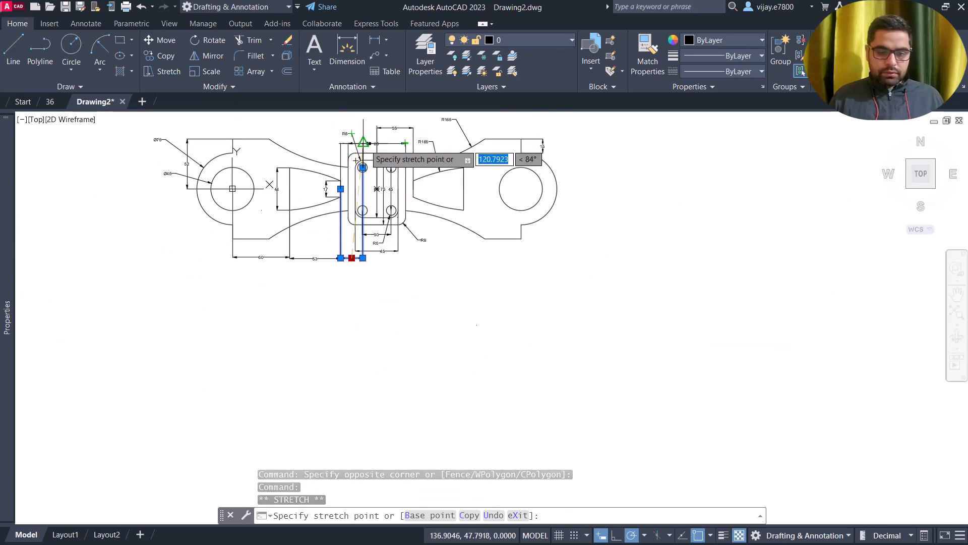
pyautogui.scroll(5, 364, 144)
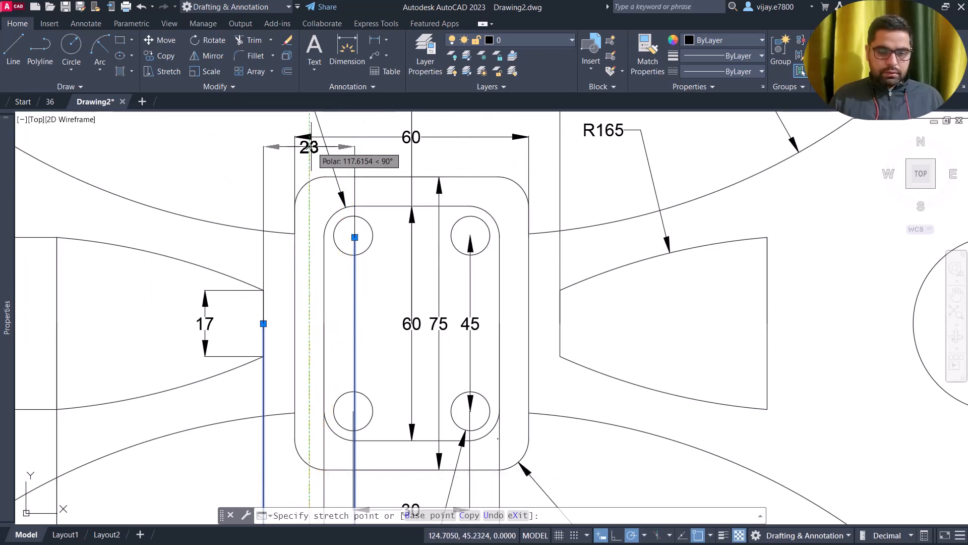
pyautogui.click(309, 159)
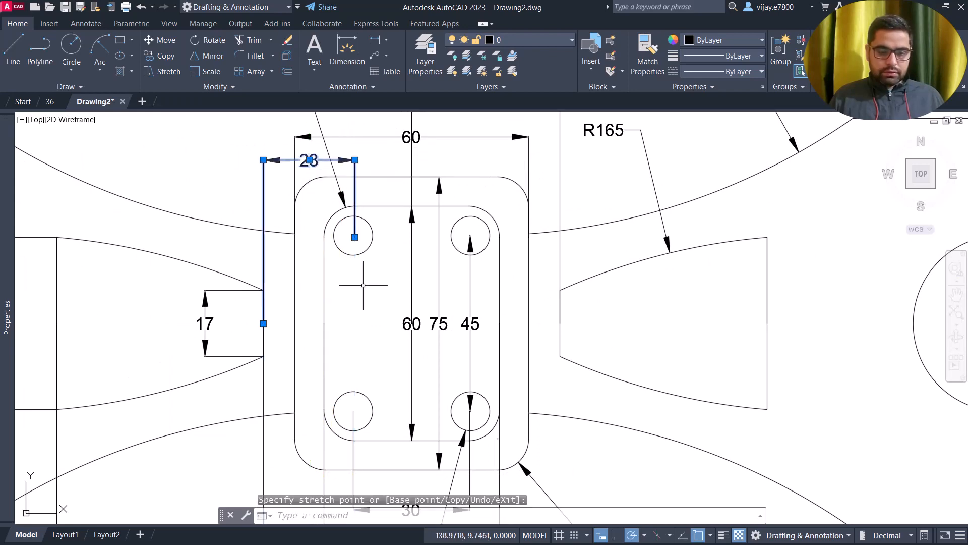
pyautogui.scroll(-2, 361, 282)
pyautogui.scroll(3, 350, 270)
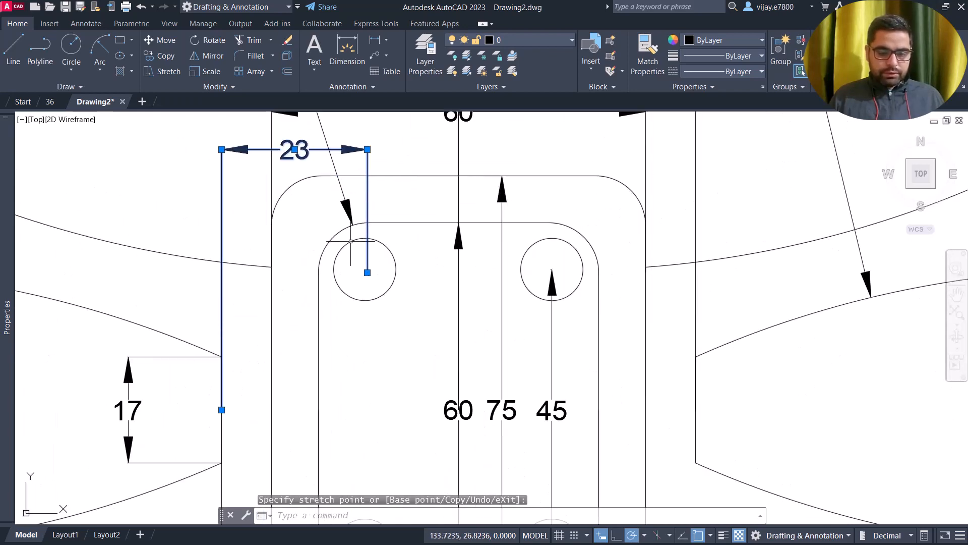
pyautogui.press('Escape')
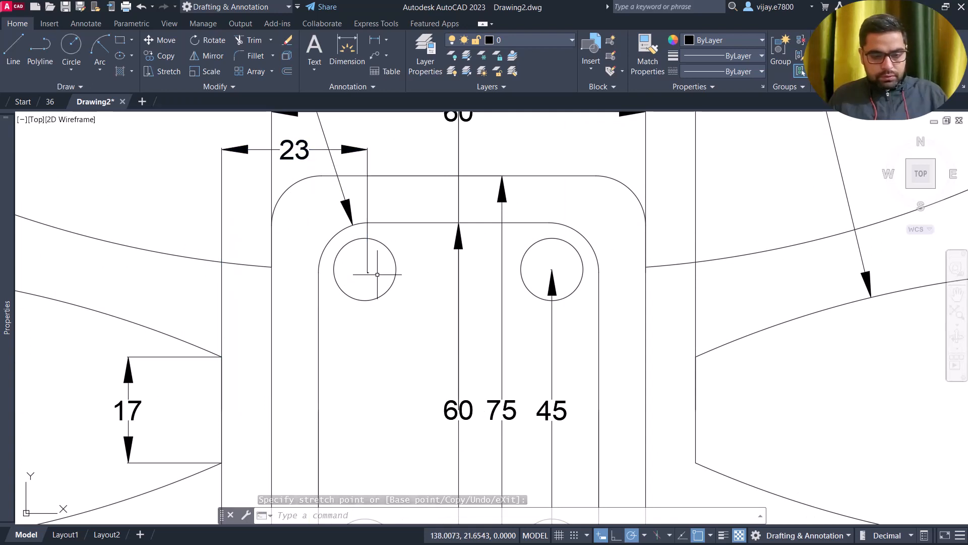
# - Stretch the upper-left R8 dimension's centre point onto the centre of the plate's upper-left hole
pyautogui.click(365, 262)
pyautogui.click(359, 269)
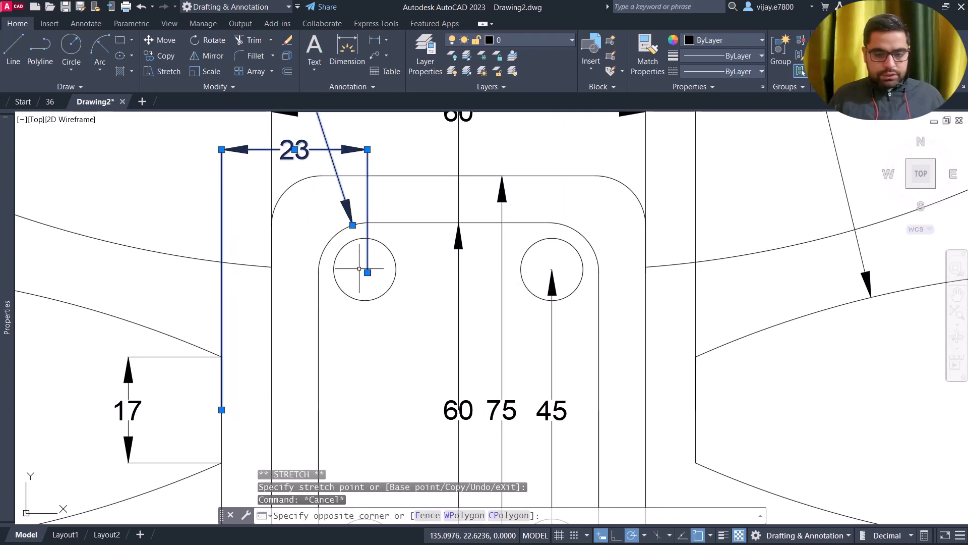
pyautogui.scroll(4, 359, 268)
pyautogui.click(357, 267)
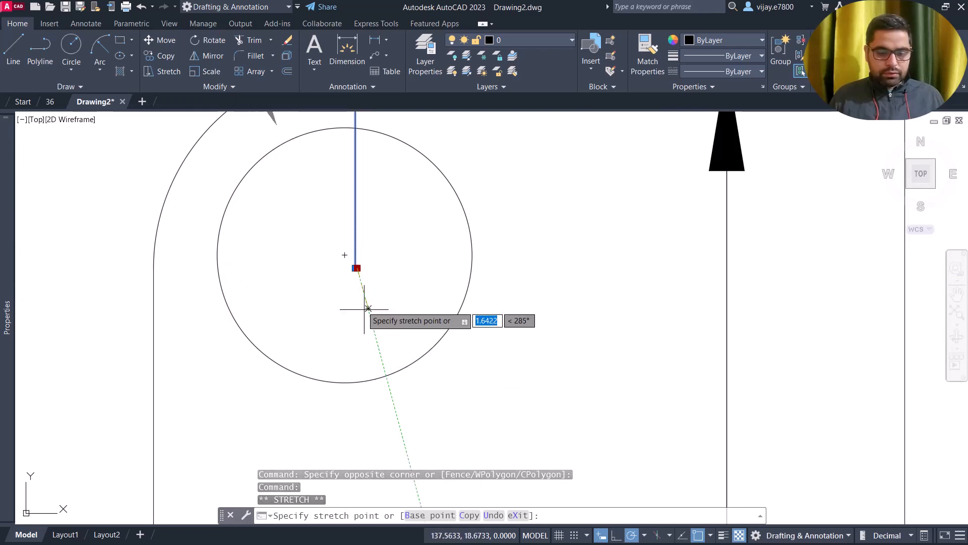
pyautogui.click(345, 255)
pyautogui.scroll(-3, 346, 255)
pyautogui.scroll(-4, 335, 228)
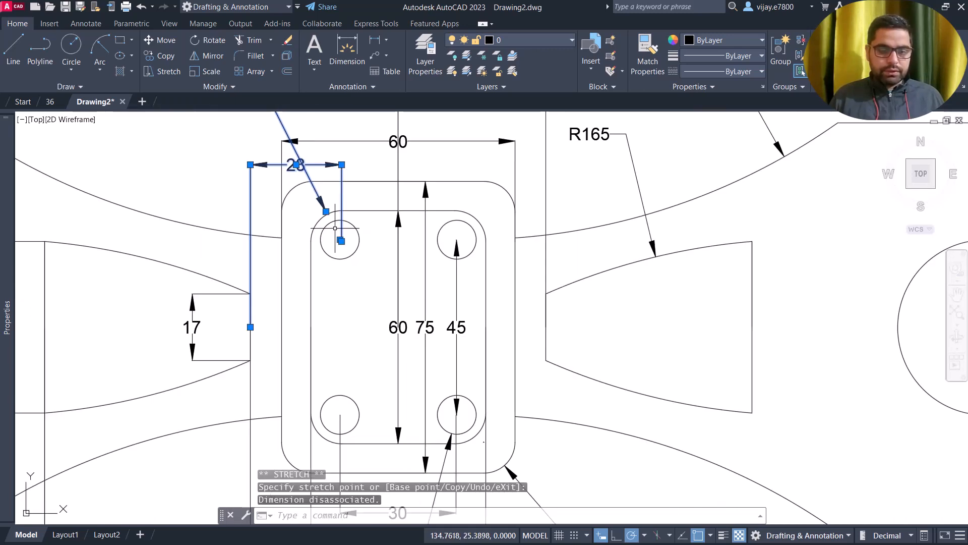
pyautogui.scroll(6, 335, 228)
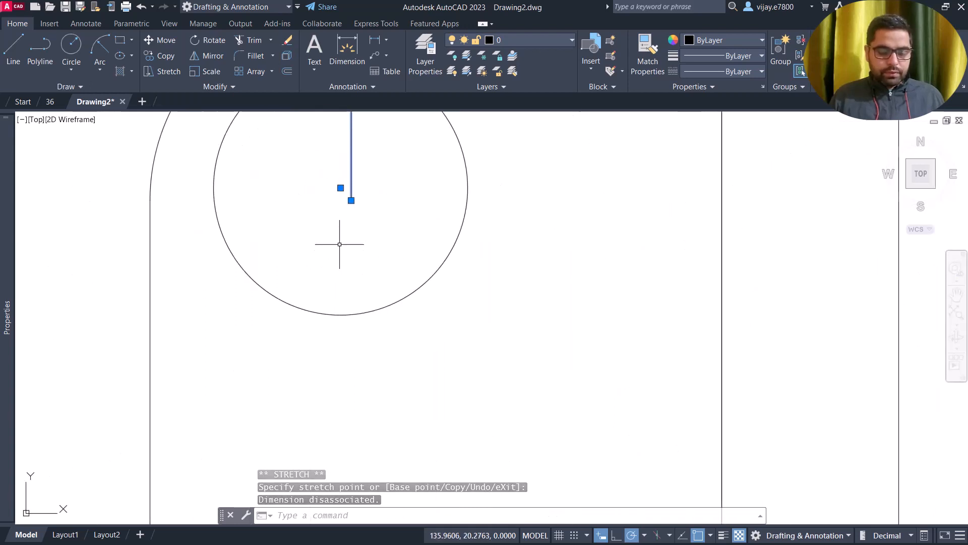
# - Stretch the right extension-line origin of the 23 dimension into line with the centre of the plate's upper-left hole
pyautogui.press('Escape')
pyautogui.click(358, 177)
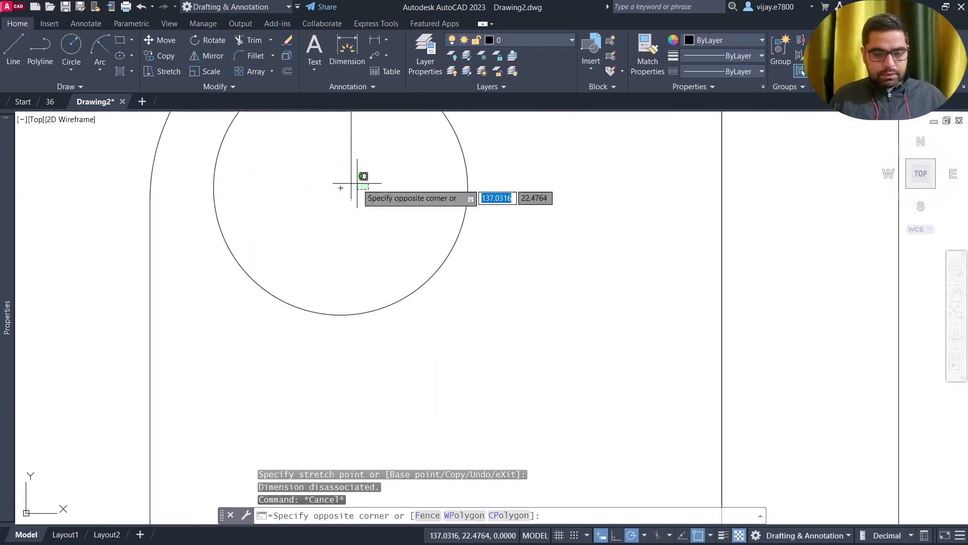
pyautogui.click(350, 172)
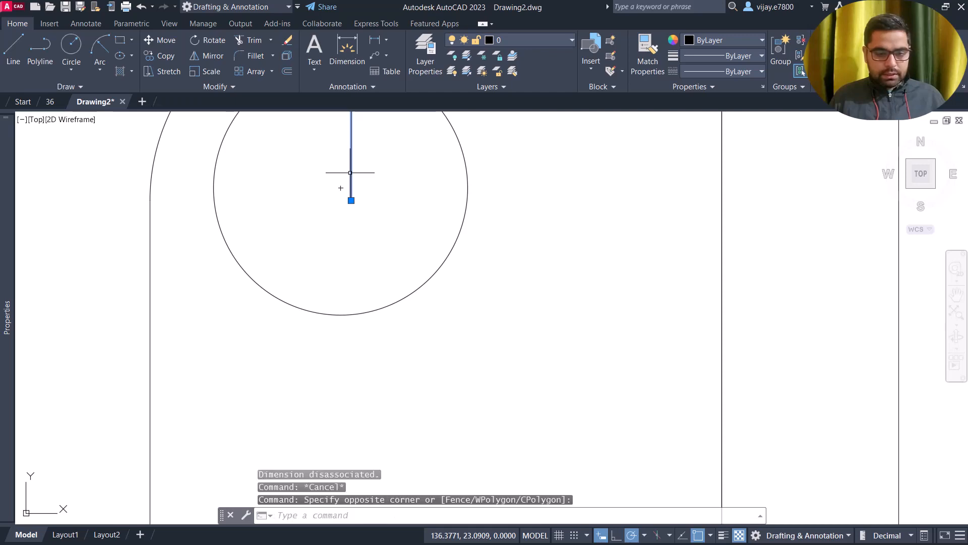
pyautogui.scroll(4, 350, 192)
pyautogui.click(343, 187)
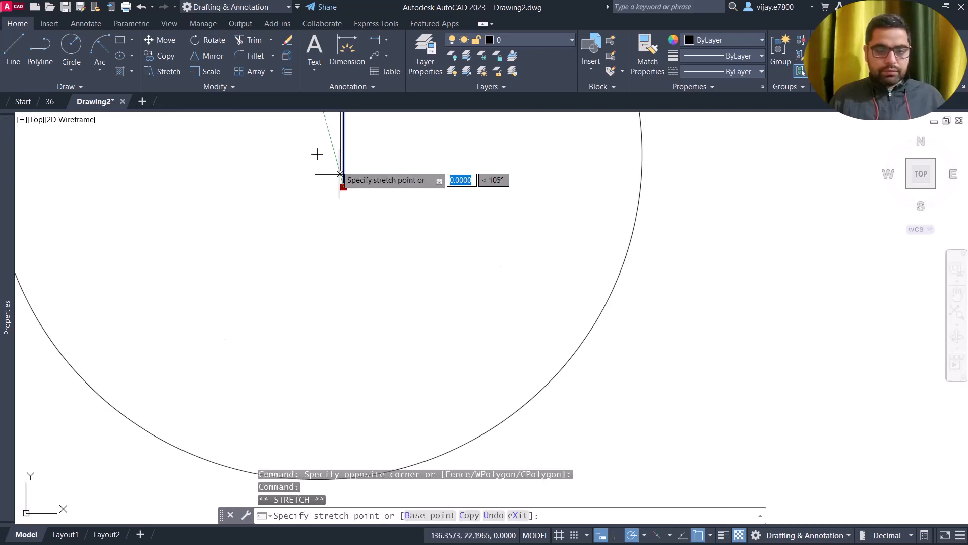
pyautogui.scroll(-8, 317, 154)
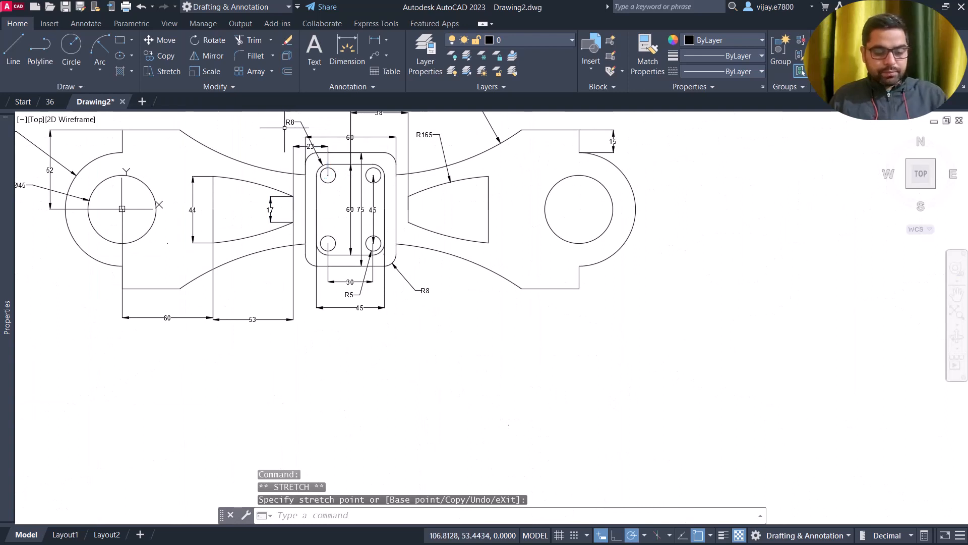
pyautogui.press('Escape')
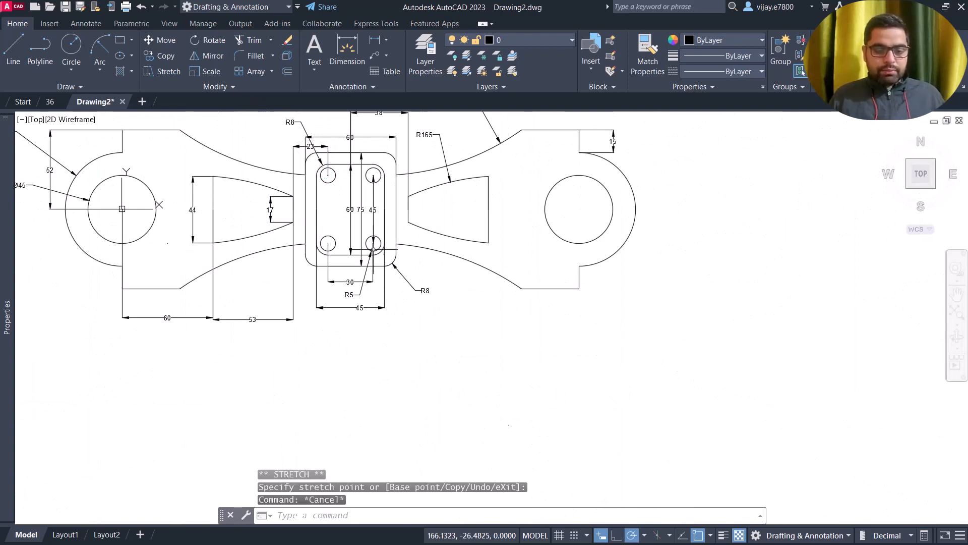
# - Select the linear and radius dimensions above the plate and extend the selection to all similar objects with Select Similar
pyautogui.moveTo(499, 309)
pyautogui.mouseDown(button='middle')
pyautogui.moveTo(497, 318)
pyautogui.moveTo(581, 354)
pyautogui.mouseUp(button='middle')
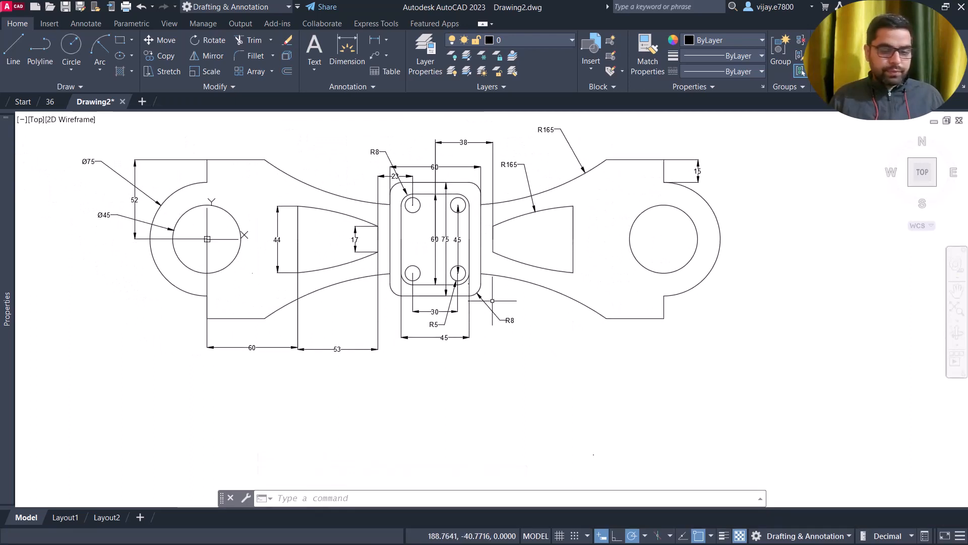
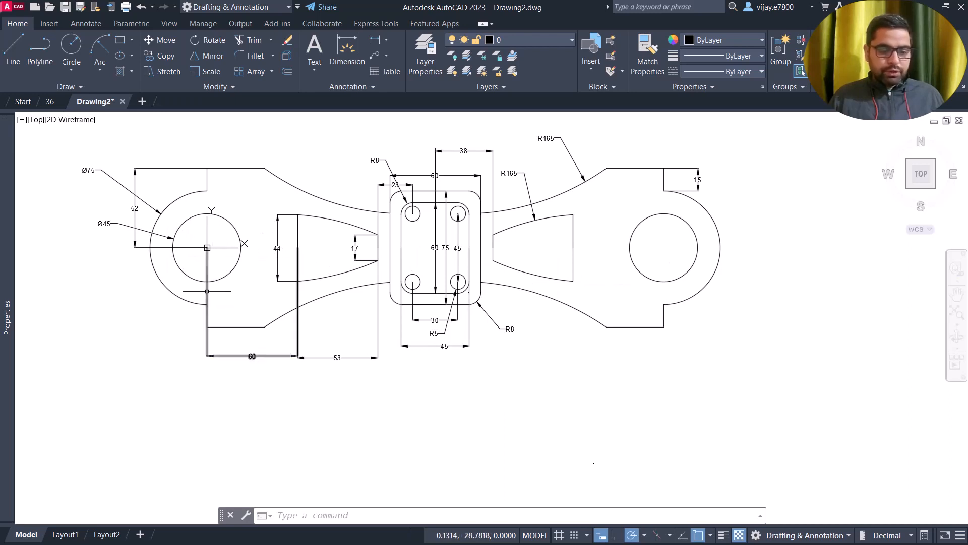
pyautogui.click(584, 156)
pyautogui.click(345, 152)
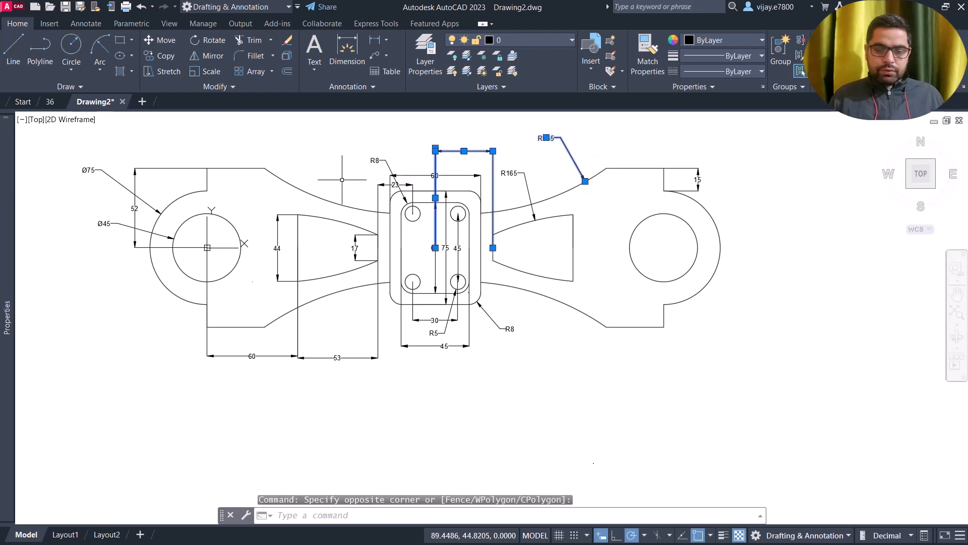
pyautogui.click(534, 173)
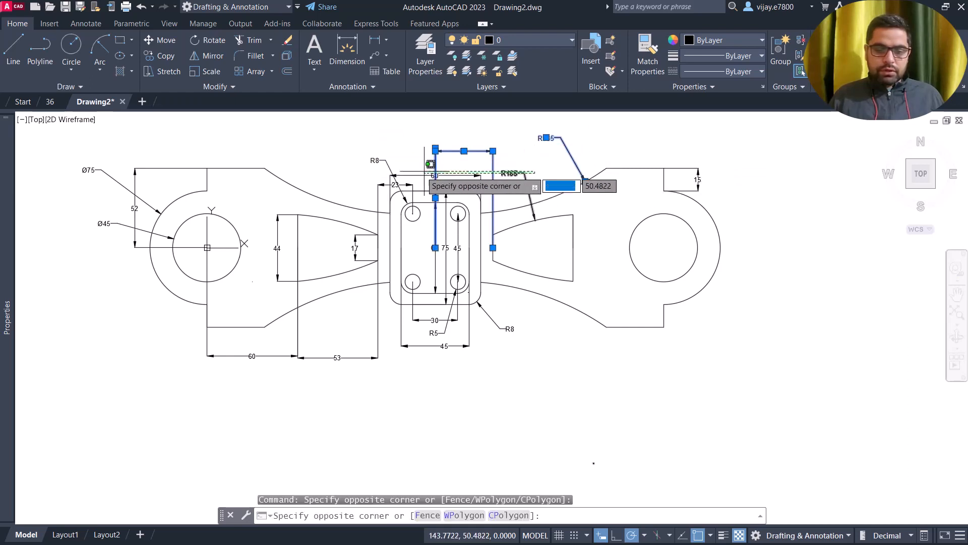
pyautogui.click(378, 184)
pyautogui.rightClick(378, 185)
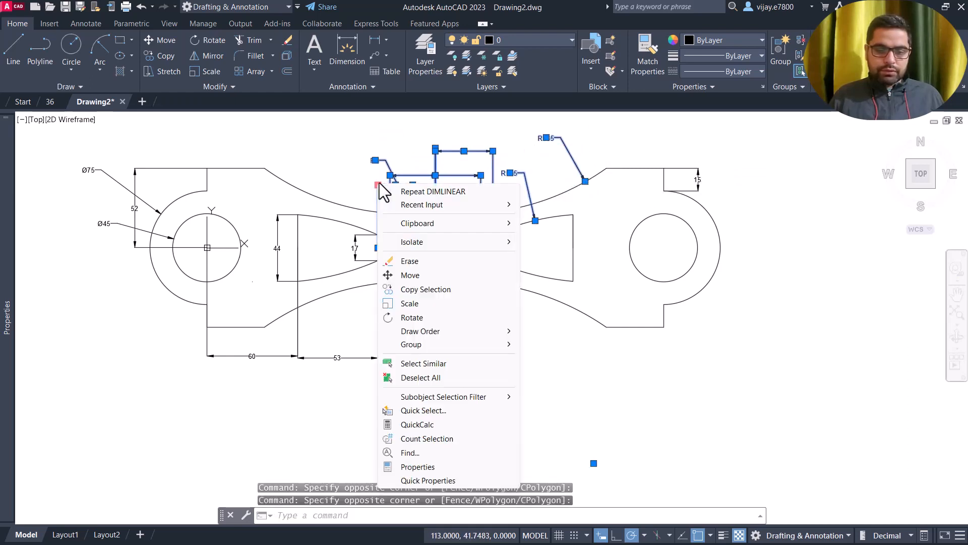
pyautogui.click(424, 364)
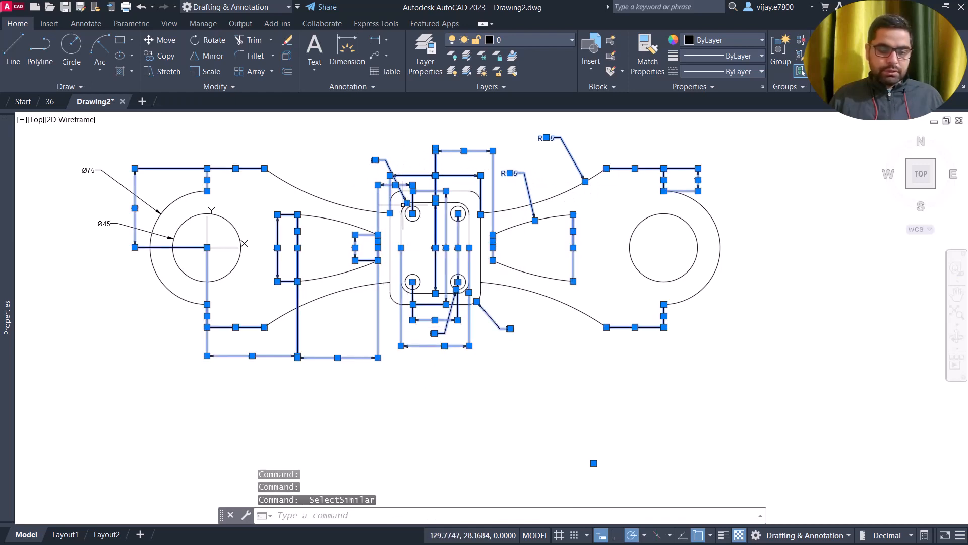
# - Add the Ø75 and Ø45 diameter dimensions to the selection and recolour all selected dimensions orange (205,105,40)
pyautogui.click(111, 157)
pyautogui.click(71, 255)
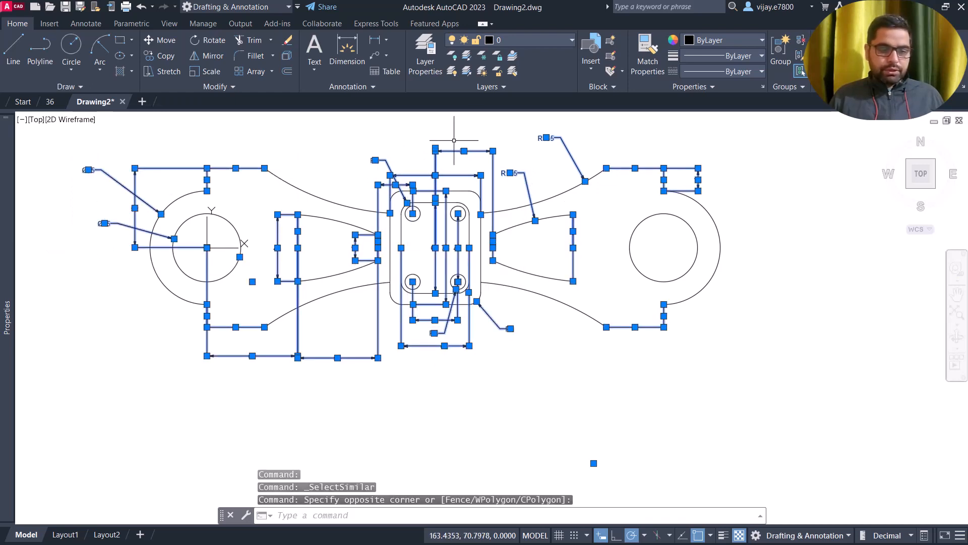
pyautogui.click(710, 40)
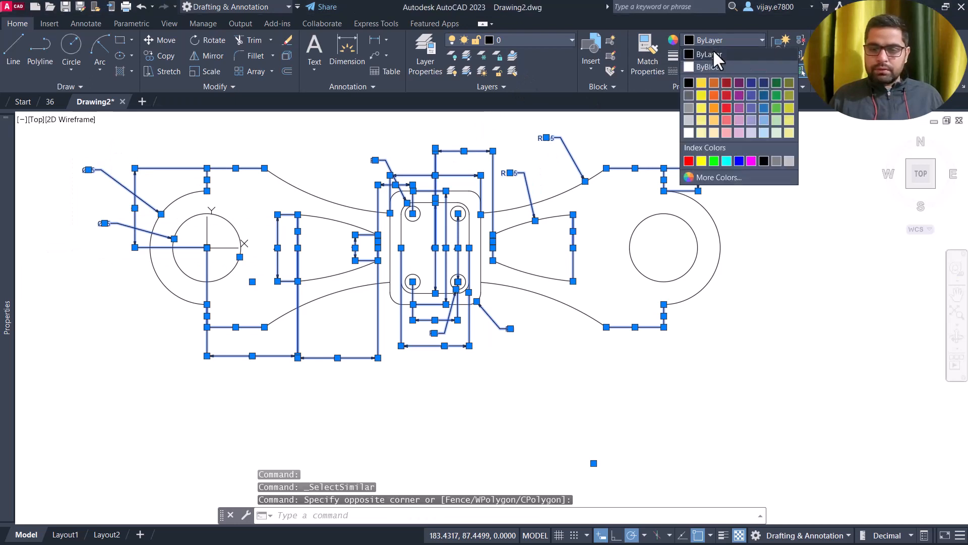
pyautogui.click(712, 82)
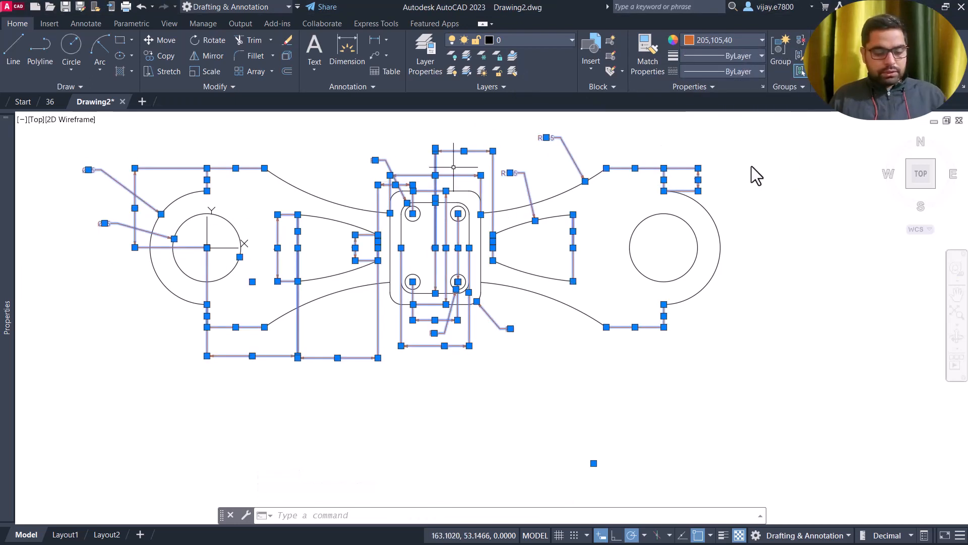
pyautogui.press('Escape')
pyautogui.scroll(2, 461, 209)
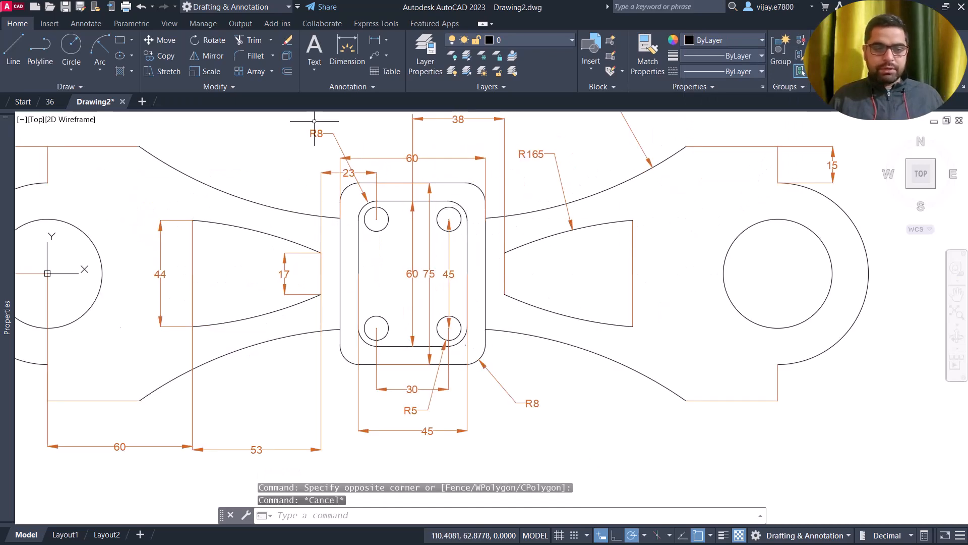
pyautogui.scroll(-2, 310, 125)
# - Start a linear gradient hatch with dark red (153,27,30) and light orange (254,204,102) as its two colours
pyautogui.click(117, 69)
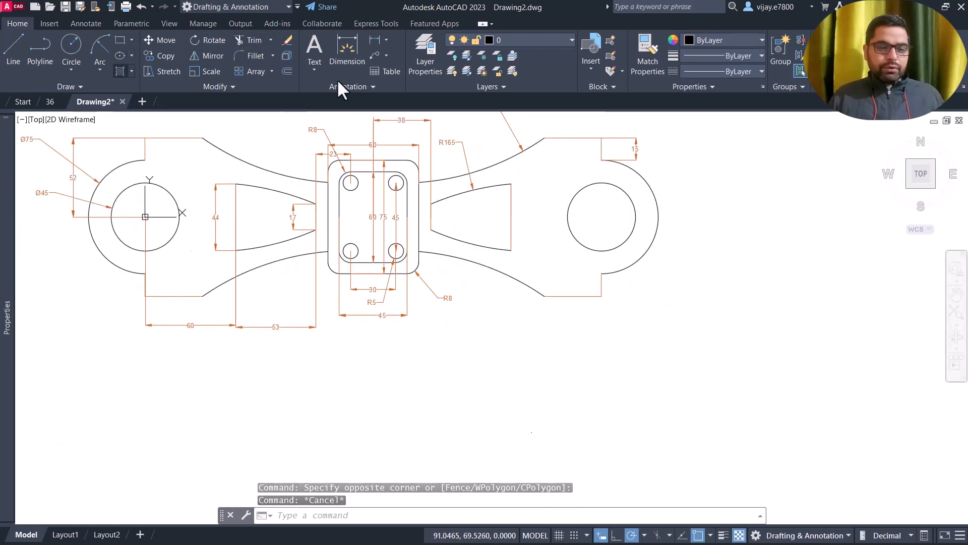
pyautogui.click(347, 44)
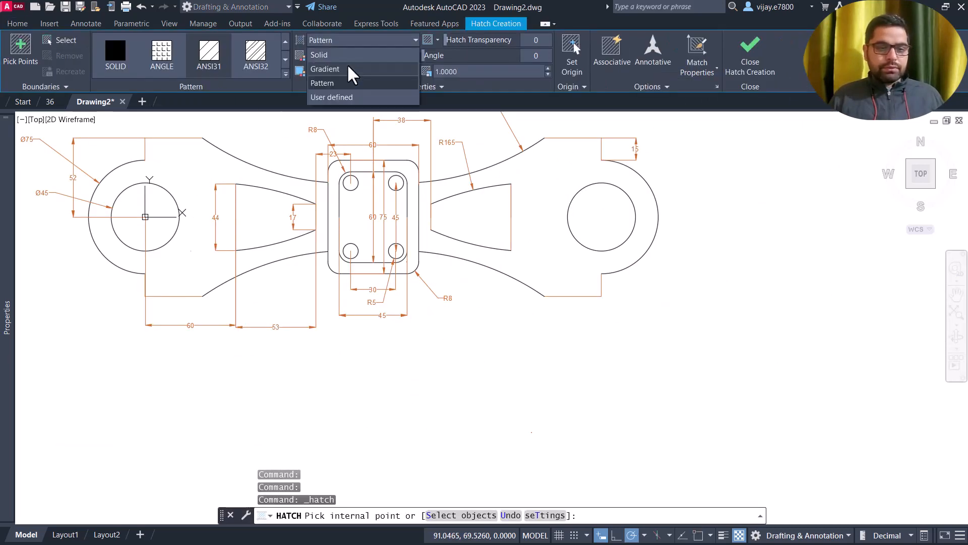
pyautogui.click(348, 66)
pyautogui.click(352, 55)
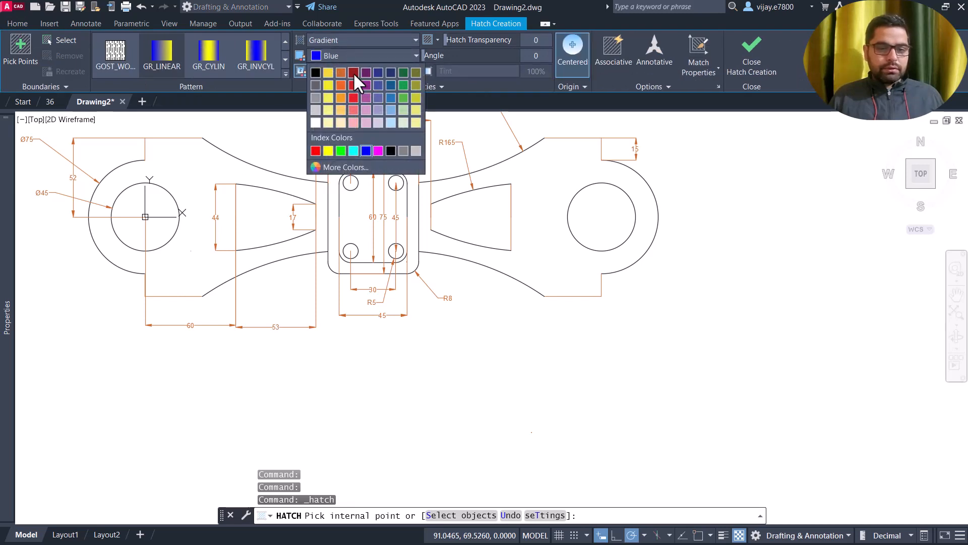
pyautogui.click(353, 71)
pyautogui.click(355, 71)
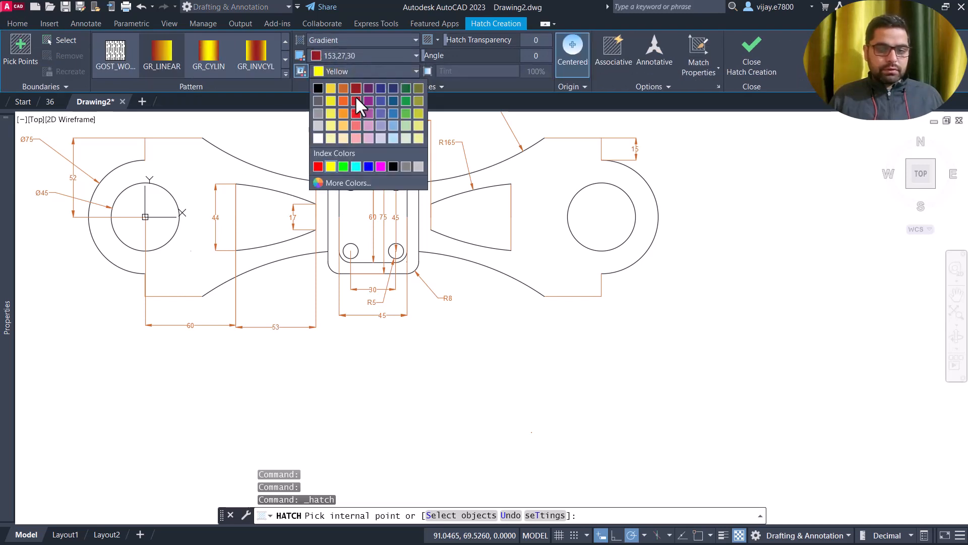
pyautogui.click(339, 127)
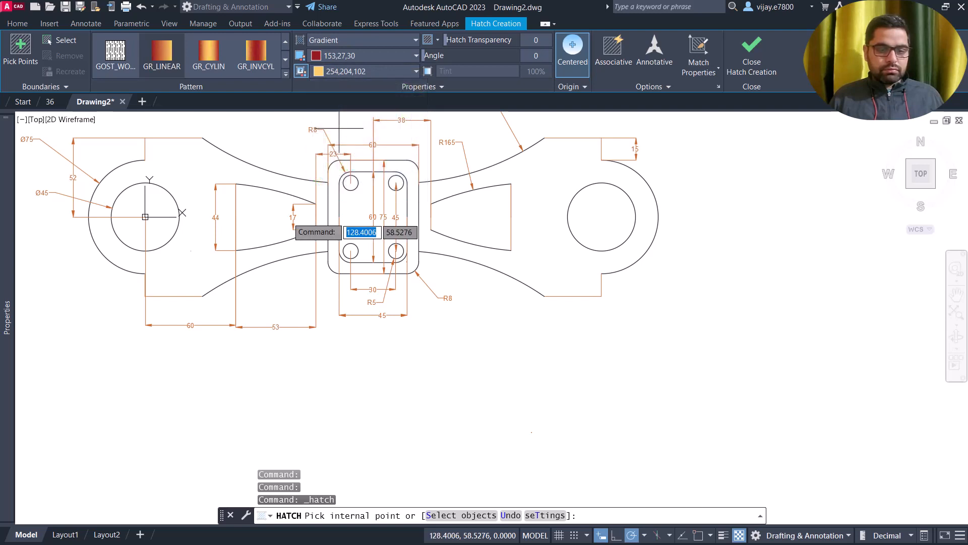
# - Fill the left and right arm bodies and the central plate's four small holes with the red-to-orange gradient
pyautogui.click(194, 255)
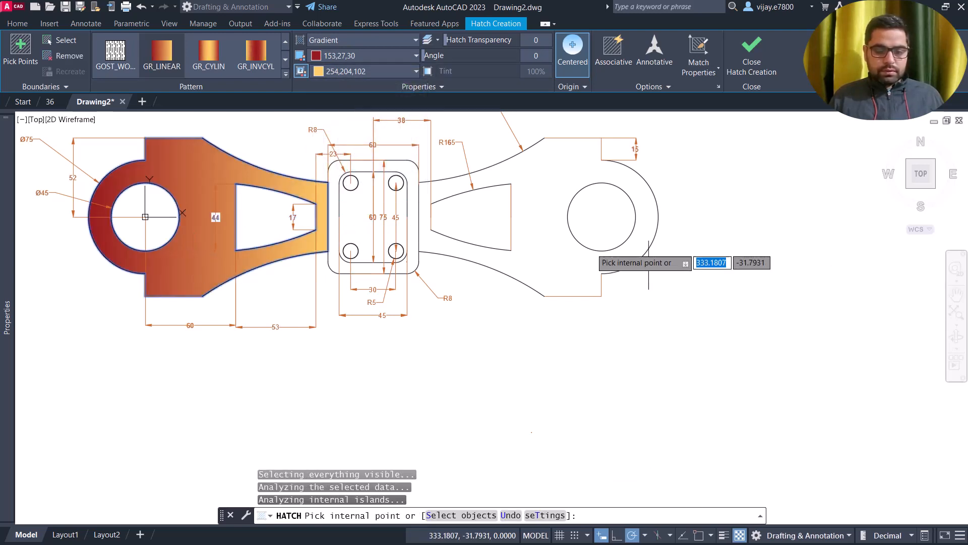
pyautogui.click(540, 238)
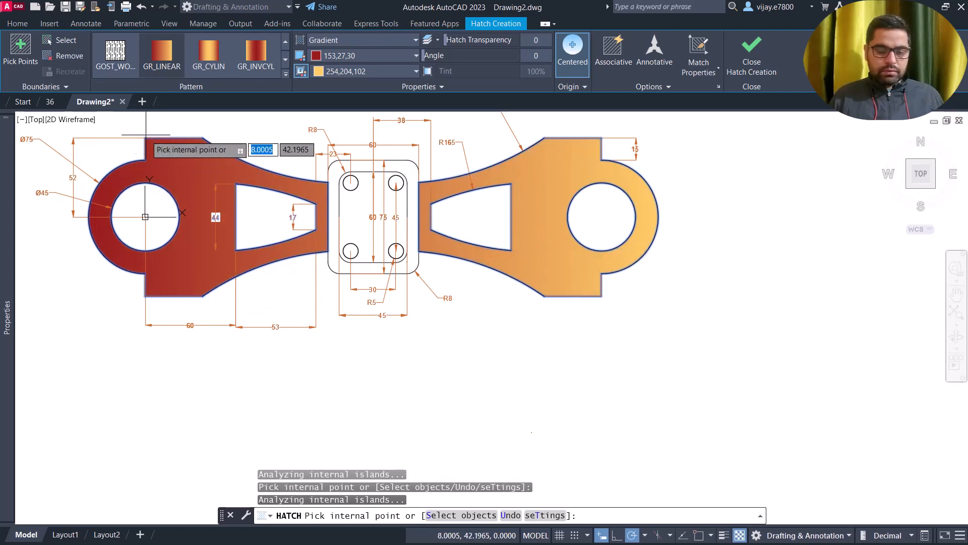
pyautogui.scroll(2, 291, 163)
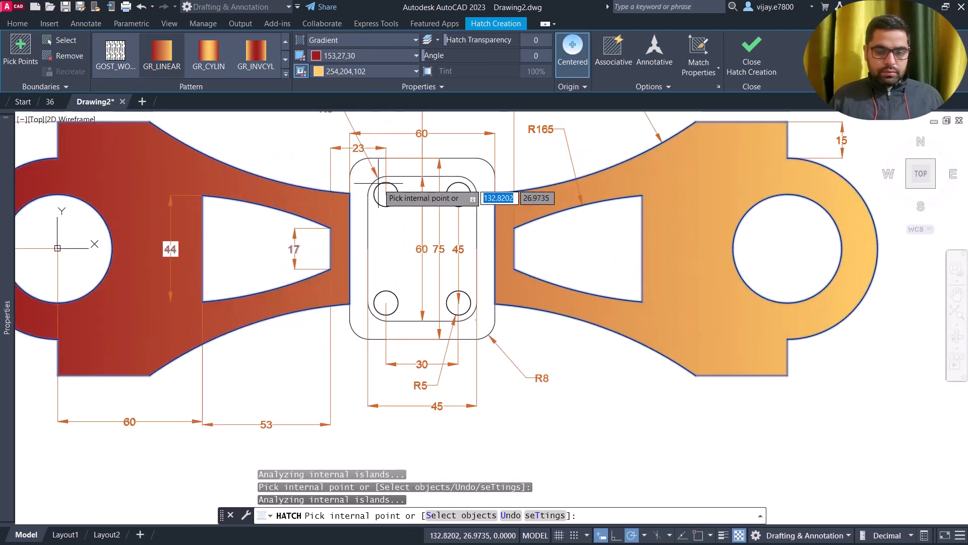
pyautogui.click(383, 195)
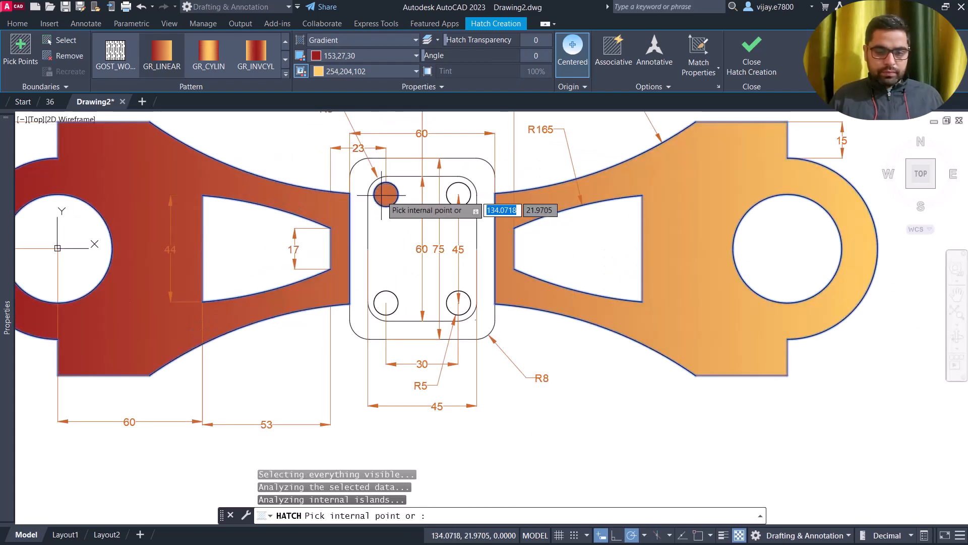
pyautogui.click(458, 195)
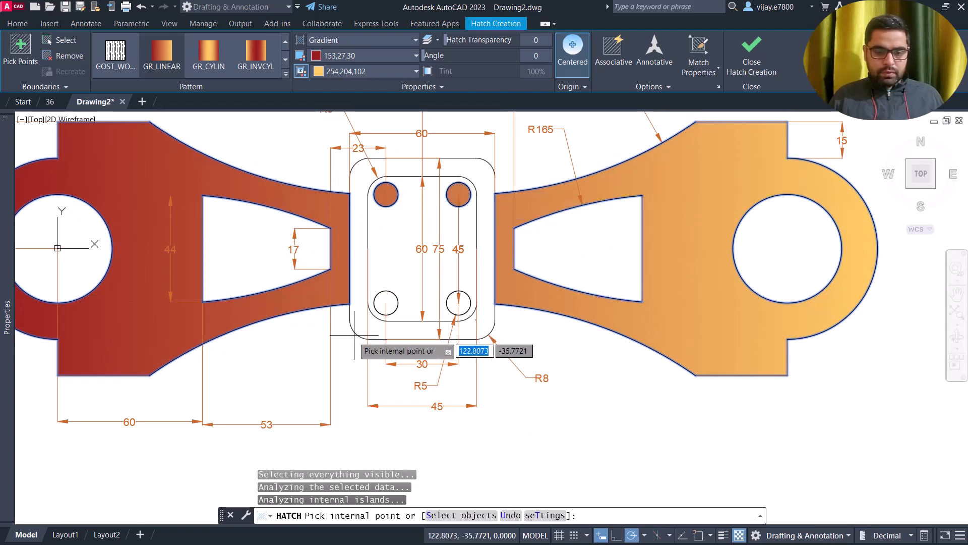
pyautogui.click(385, 302)
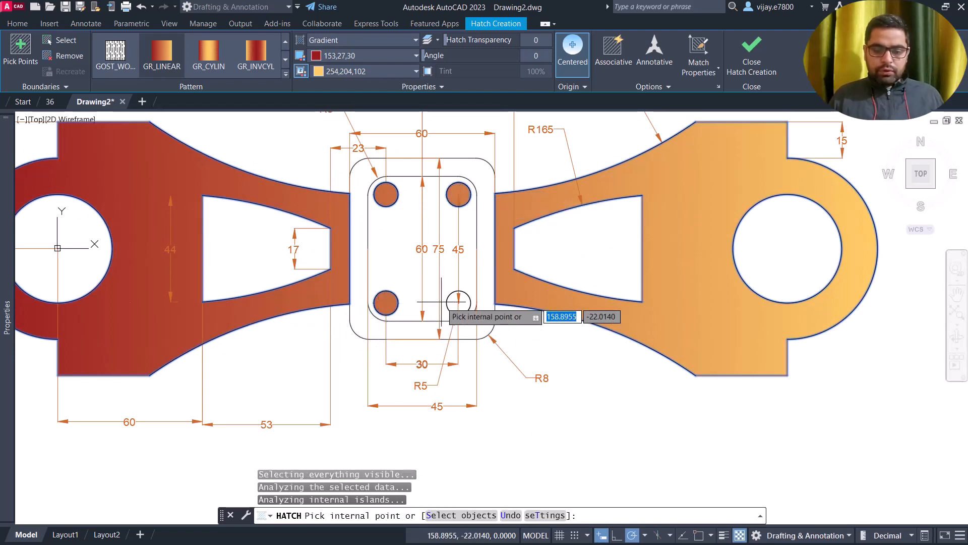
pyautogui.click(459, 303)
pyautogui.scroll(-2, 284, 150)
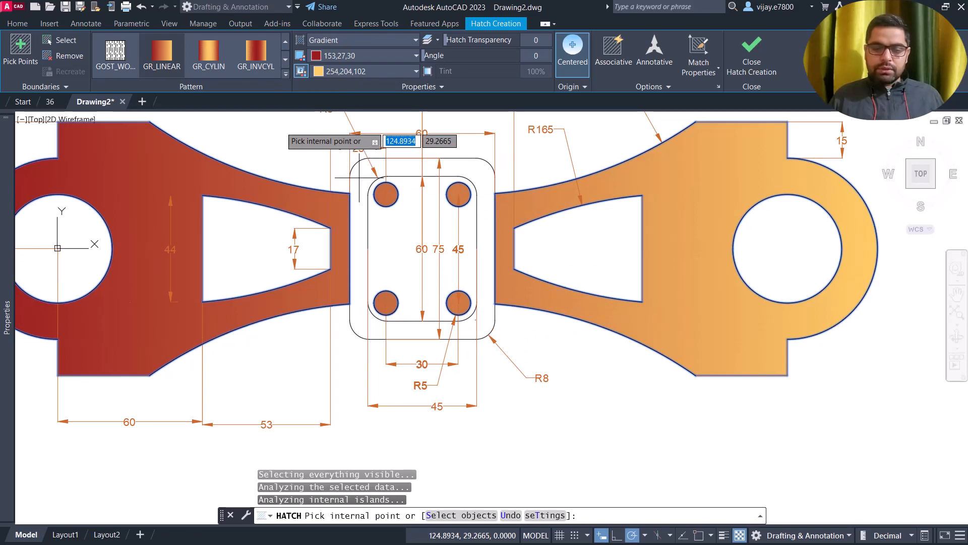
# - Set the gradient hatch's transparency to 57 and finish the hatch
pyautogui.scroll(-2, 263, 192)
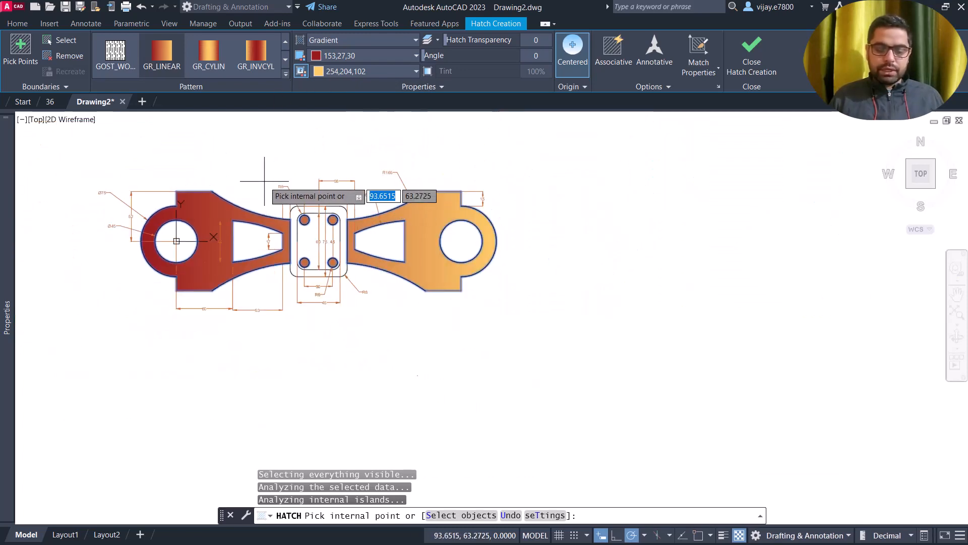
pyautogui.scroll(2, 305, 217)
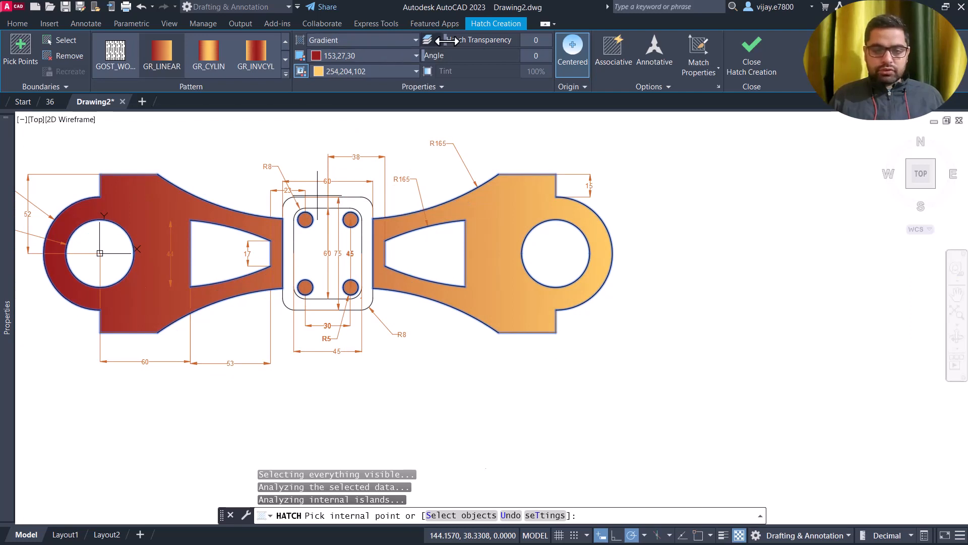
pyautogui.moveTo(453, 42); pyautogui.dragTo(529, 43)
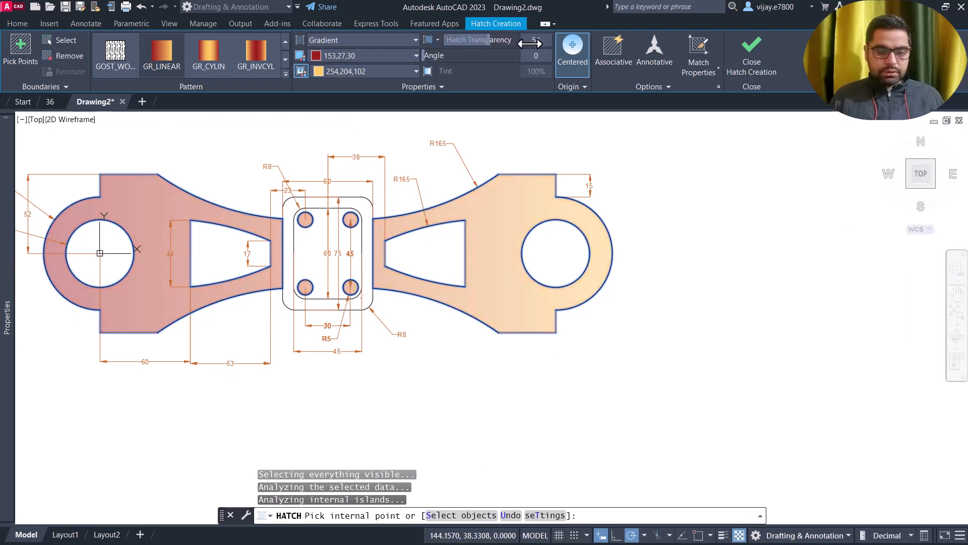
pyautogui.click(754, 53)
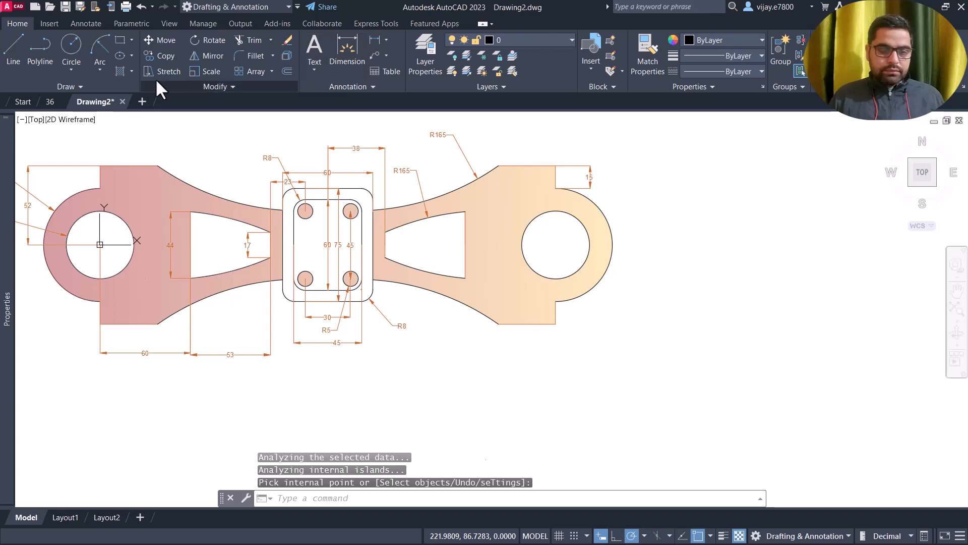
# - Start another gradient hatch with blue (39,118,187) and light blue (173,221,247) as its two colours
pyautogui.click(119, 71)
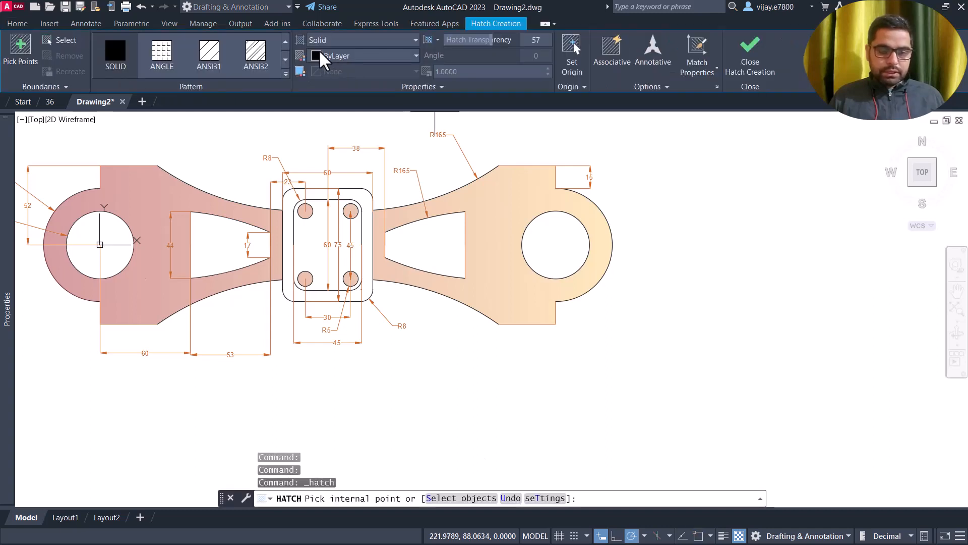
pyautogui.click(322, 40)
pyautogui.click(333, 72)
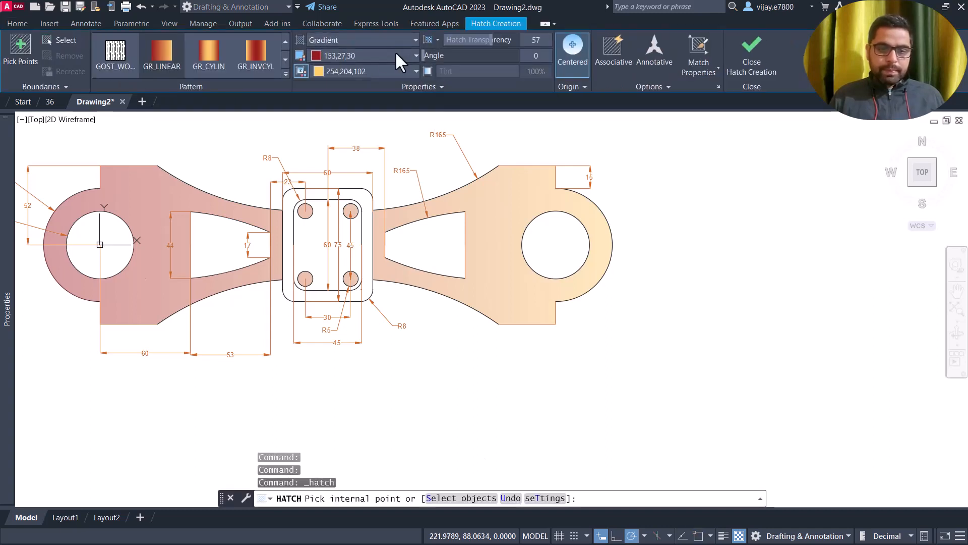
pyautogui.click(365, 55)
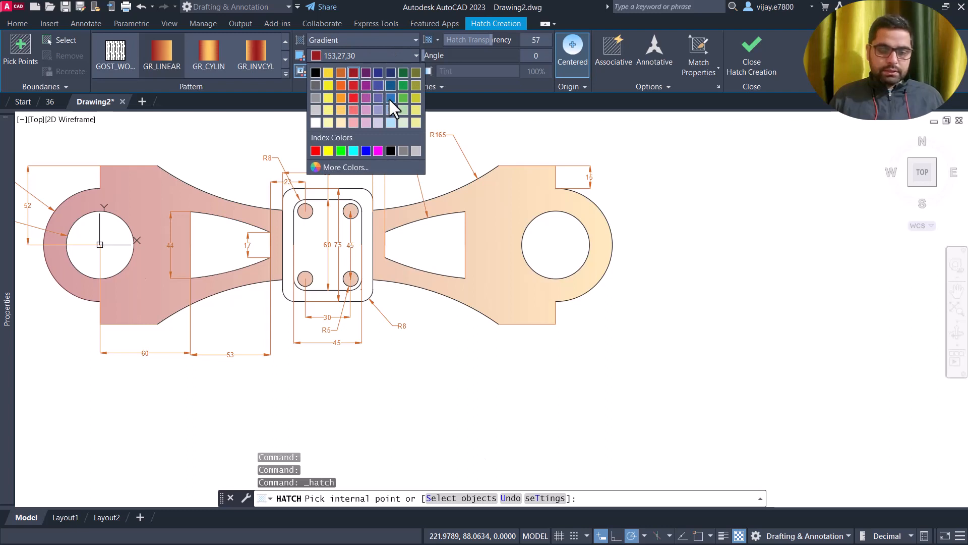
pyautogui.click(389, 98)
pyautogui.click(369, 75)
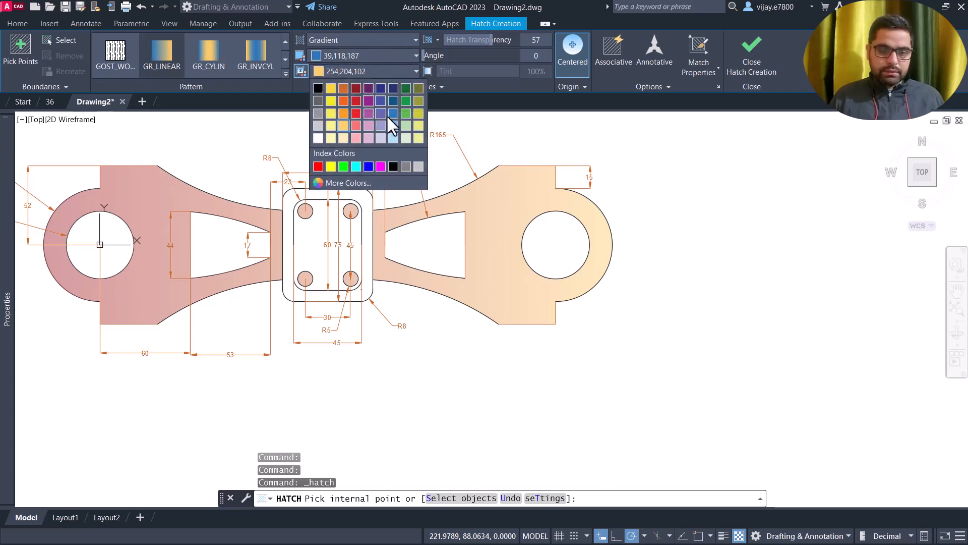
pyautogui.click(395, 134)
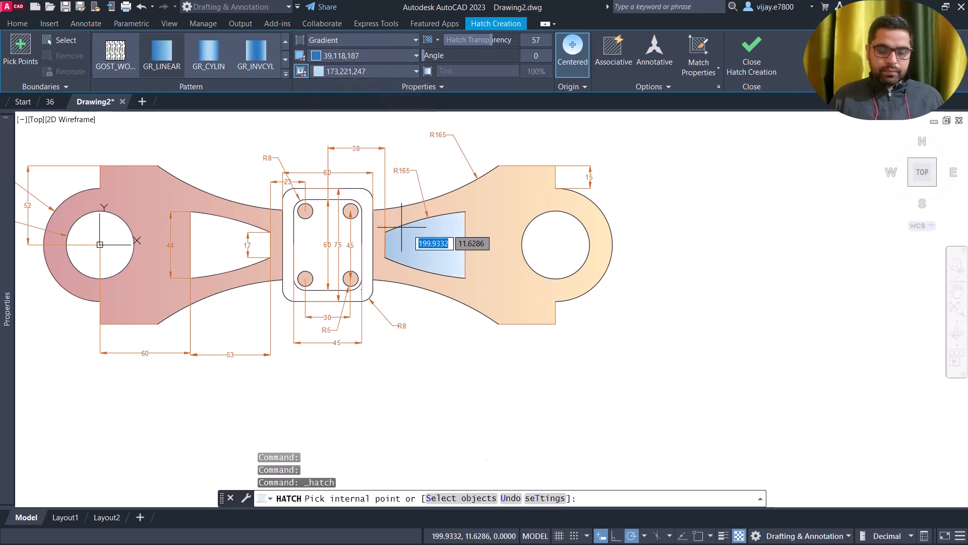
# - Fill both tapered windows, both large circles, and the central plate's inner area and outer rim with the blue gradient, then finish the hatch
pyautogui.click(418, 230)
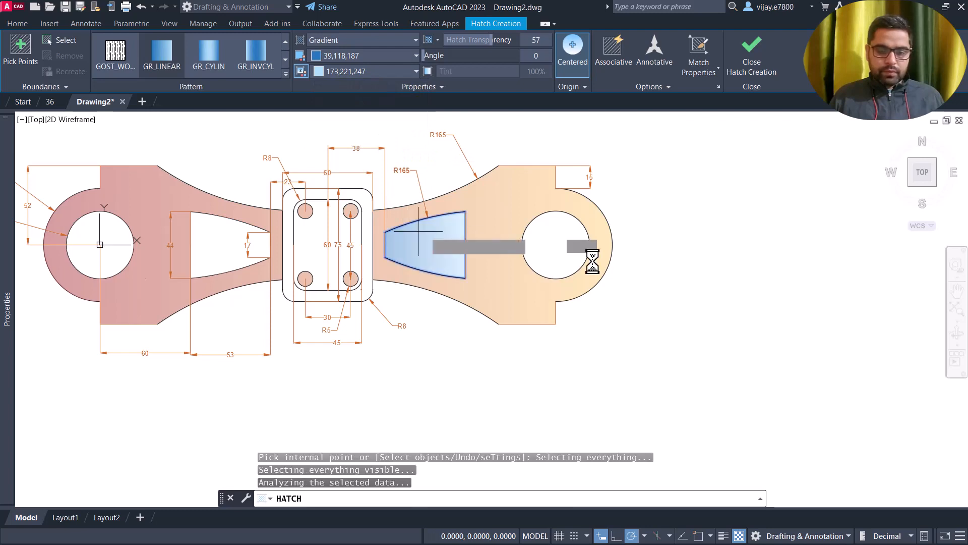
pyautogui.click(560, 225)
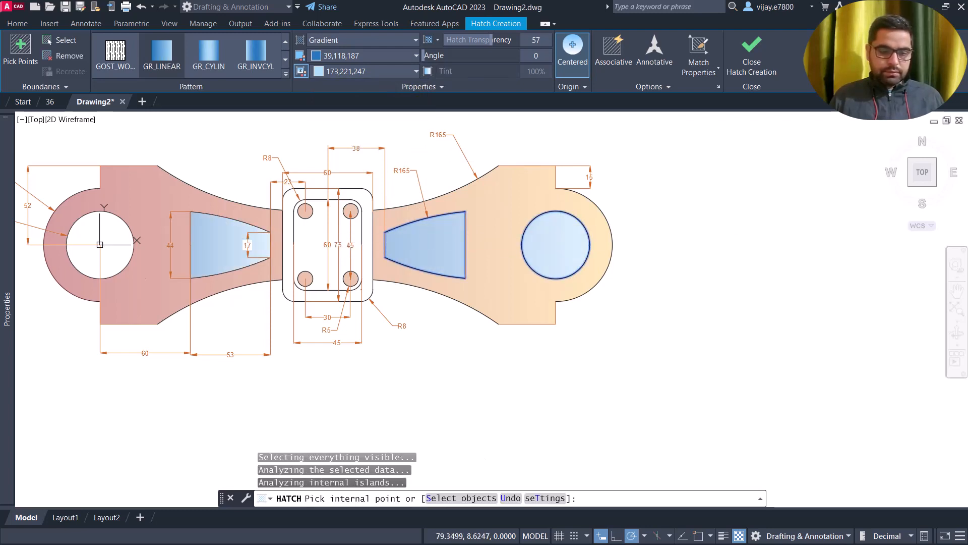
pyautogui.click(236, 242)
pyautogui.click(100, 244)
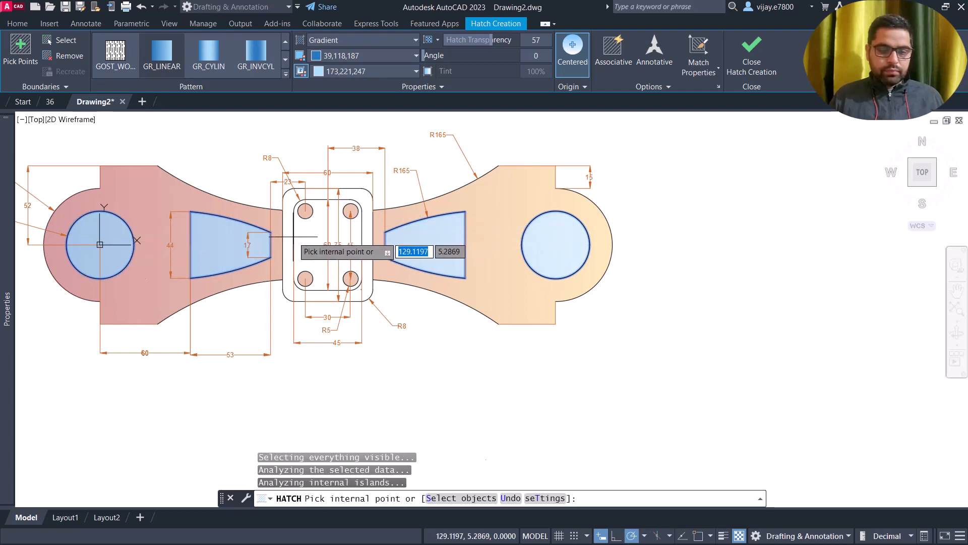
pyautogui.click(301, 236)
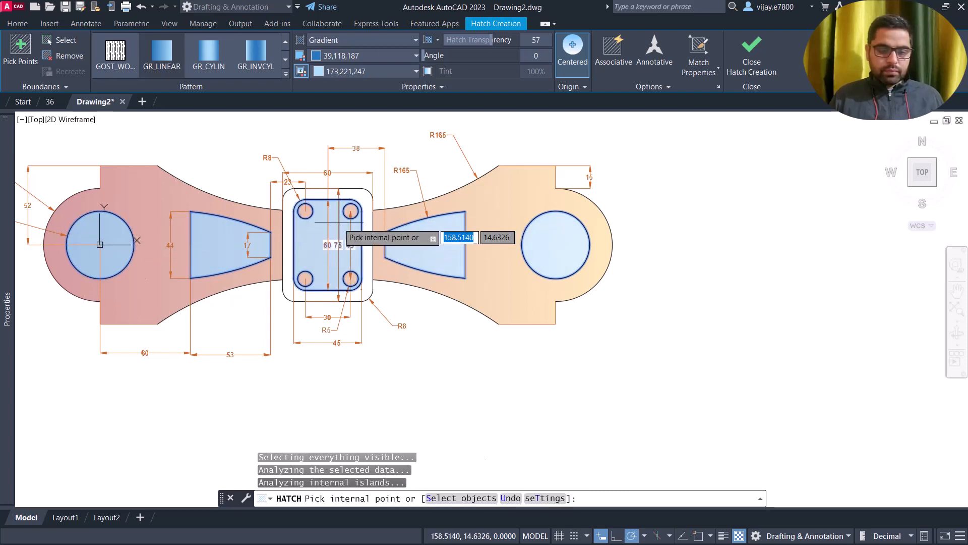
pyautogui.click(287, 240)
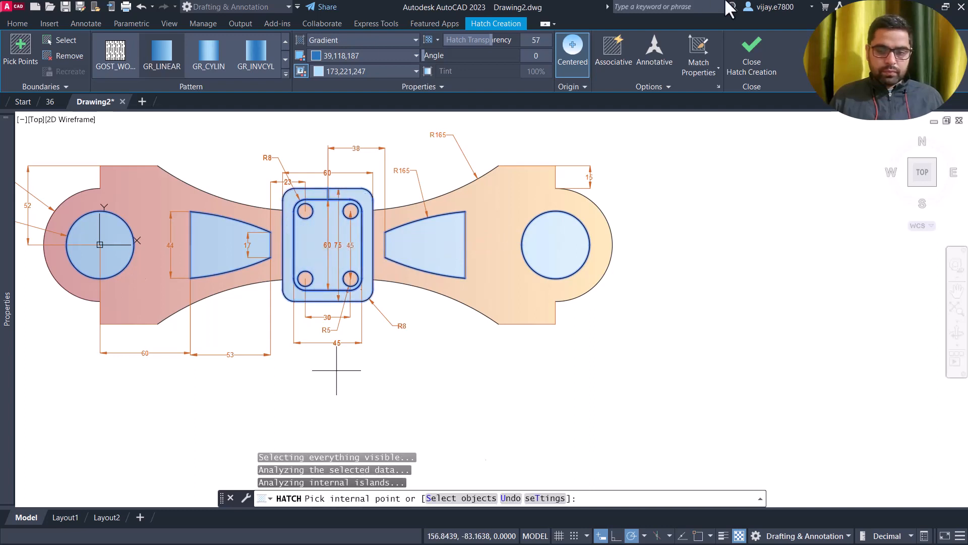
pyautogui.click(752, 50)
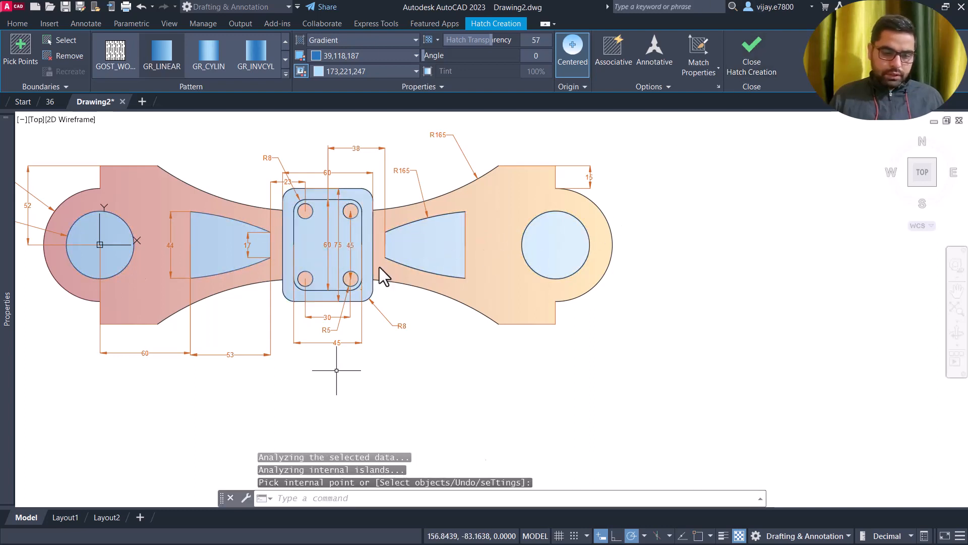
pyautogui.moveTo(255, 168)
pyautogui.mouseDown(button='middle')
pyautogui.moveTo(296, 205)
pyautogui.moveTo(380, 220)
pyautogui.moveTo(365, 223)
pyautogui.mouseUp(button='middle')
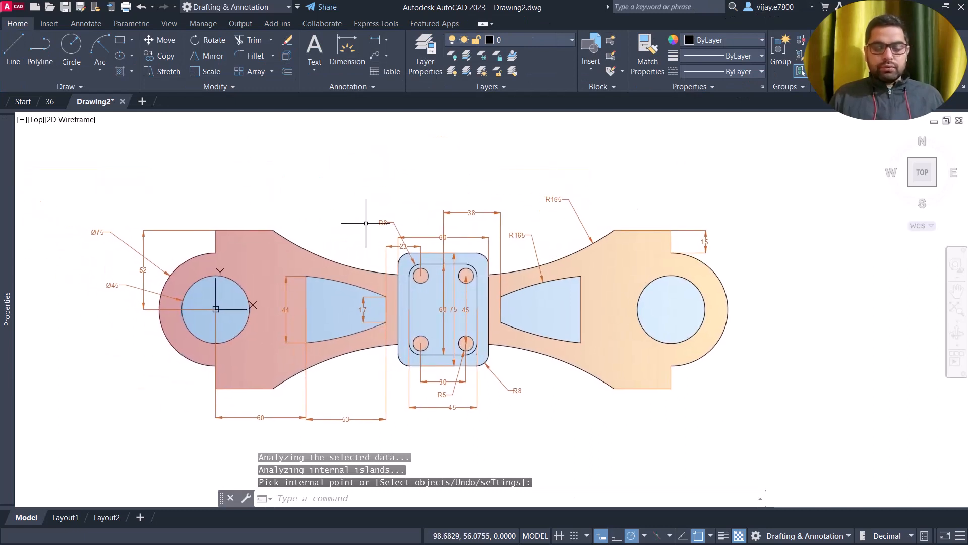